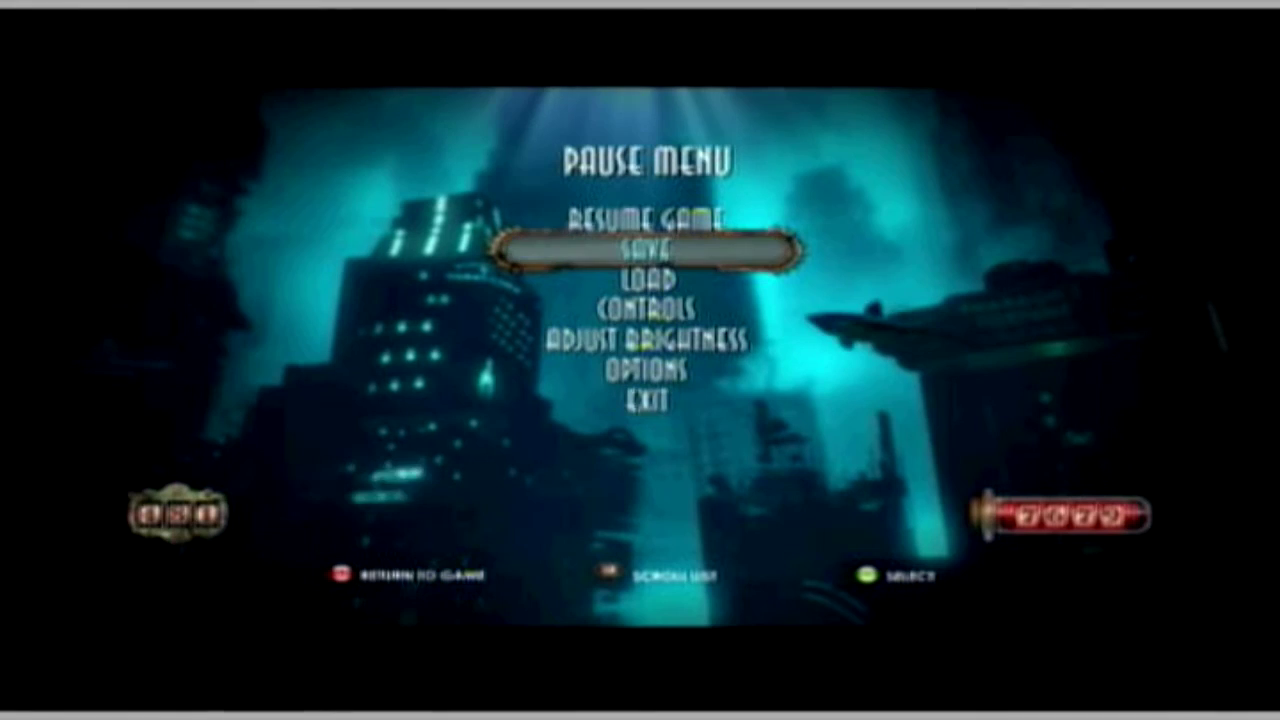
# - Open the game's save list, look over the existing saves, and return to the pause menu
pyautogui.press('Return')
pyautogui.press('Up')
pyautogui.press('Down')
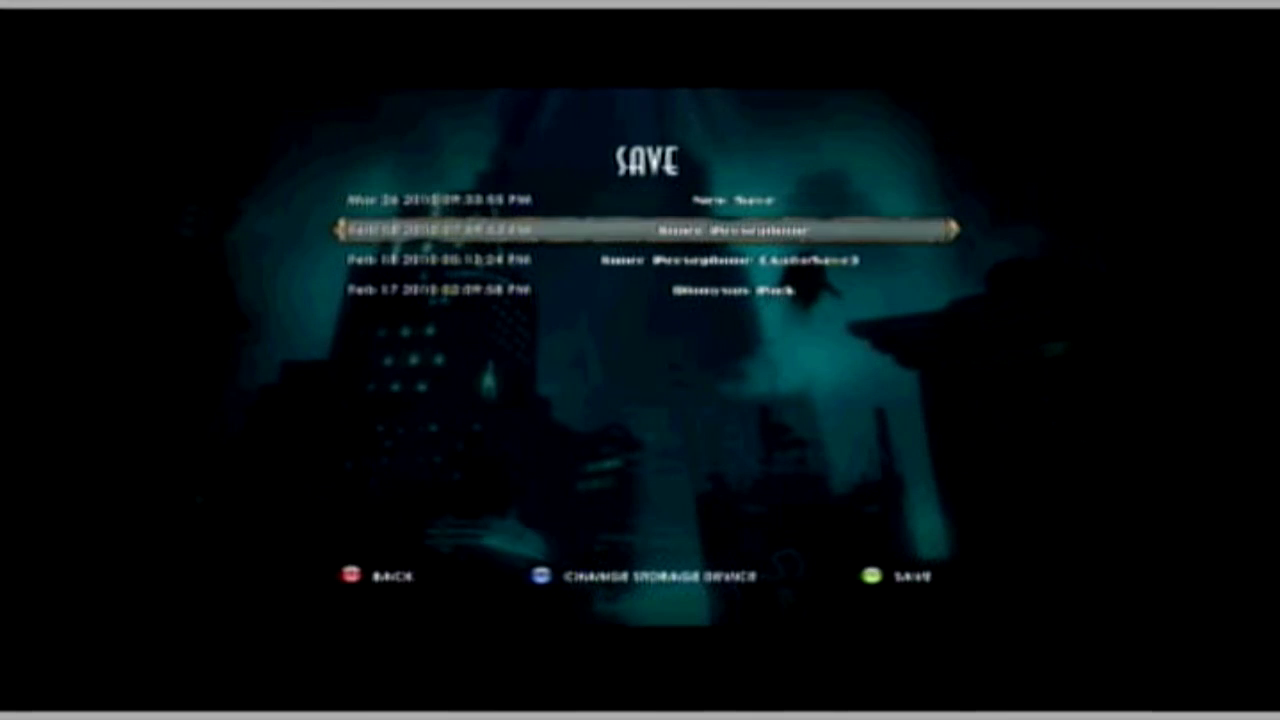
pyautogui.press('Escape')
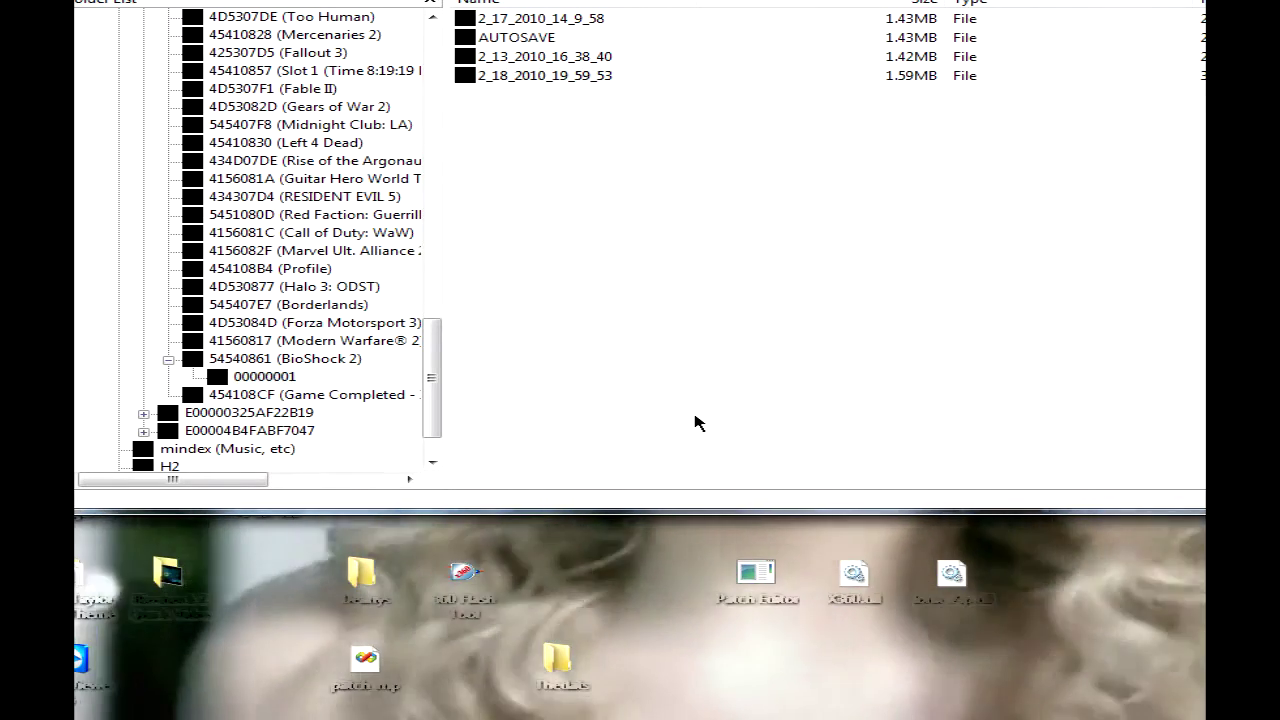
# - Copy the BioShock 2 save 2_18_2010_19_59_53 from the Xbox storage device to the desktop and show the desktop
pyautogui.moveTo(590, 2)
pyautogui.mouseDown()
pyautogui.moveTo(609, 51)
pyautogui.moveTo(604, 17)
pyautogui.mouseUp()
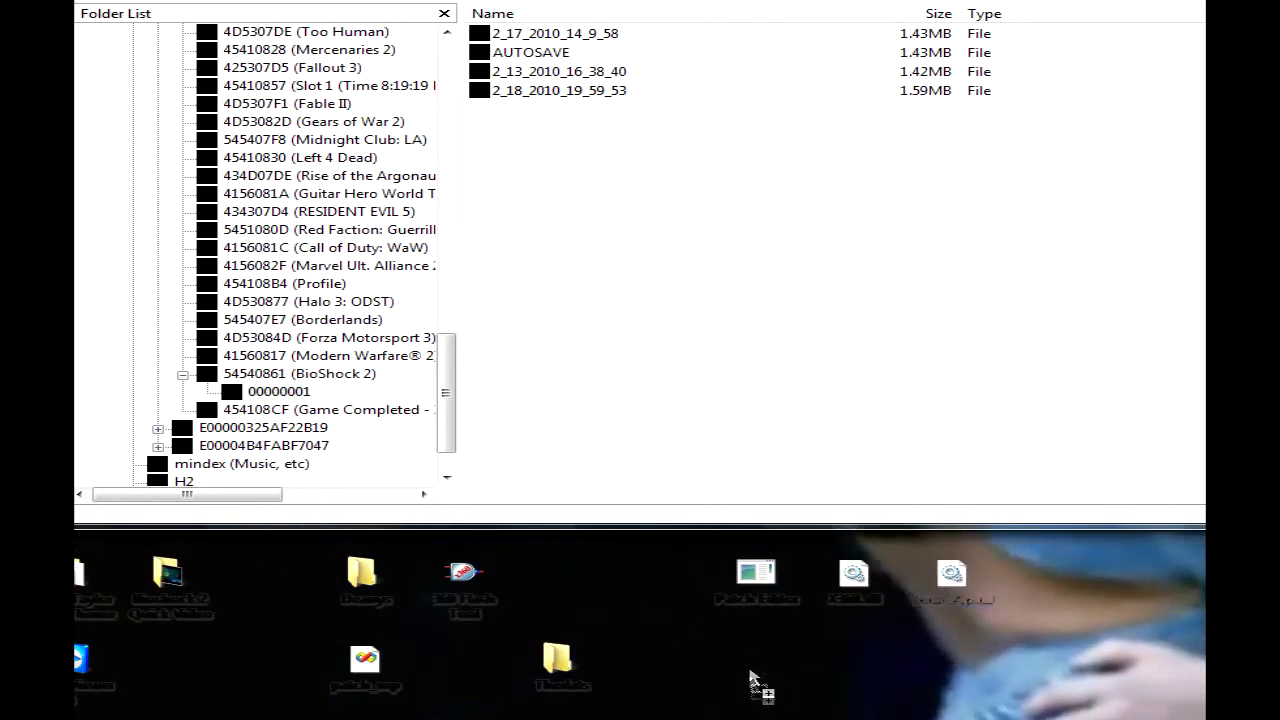
pyautogui.moveTo(802, 688); pyautogui.dragTo(806, 685)
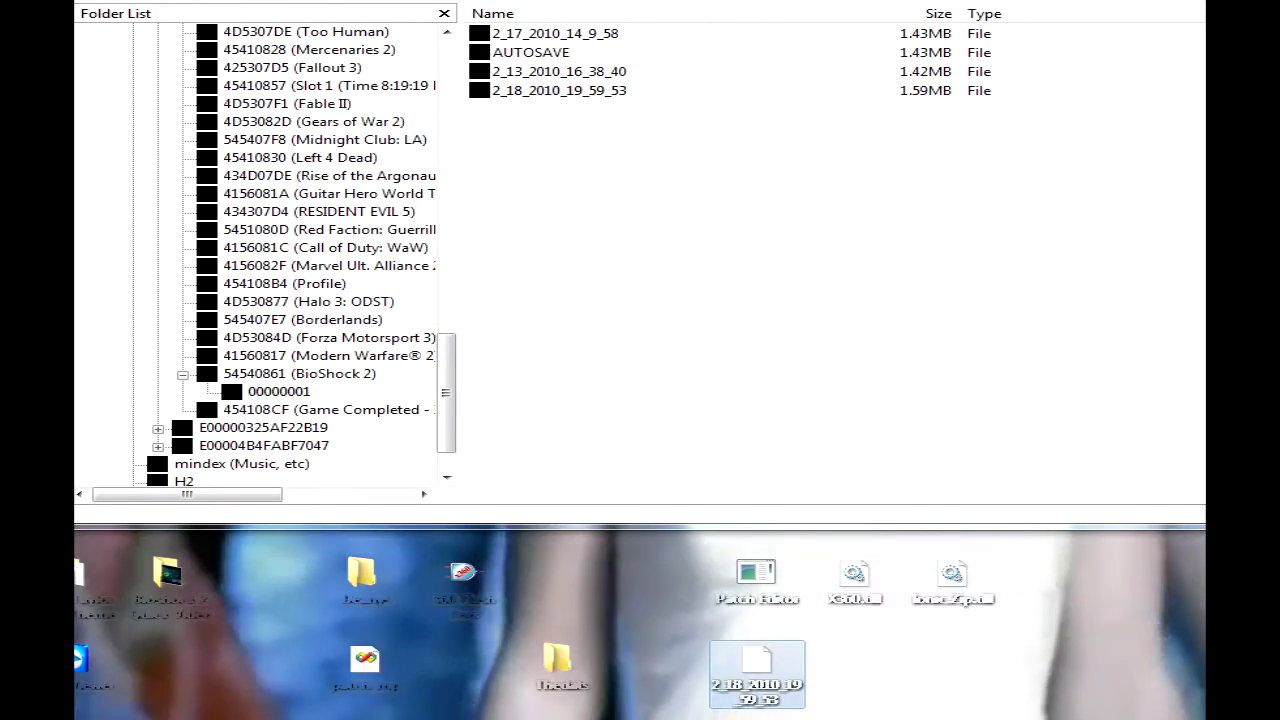
pyautogui.press('super+d')
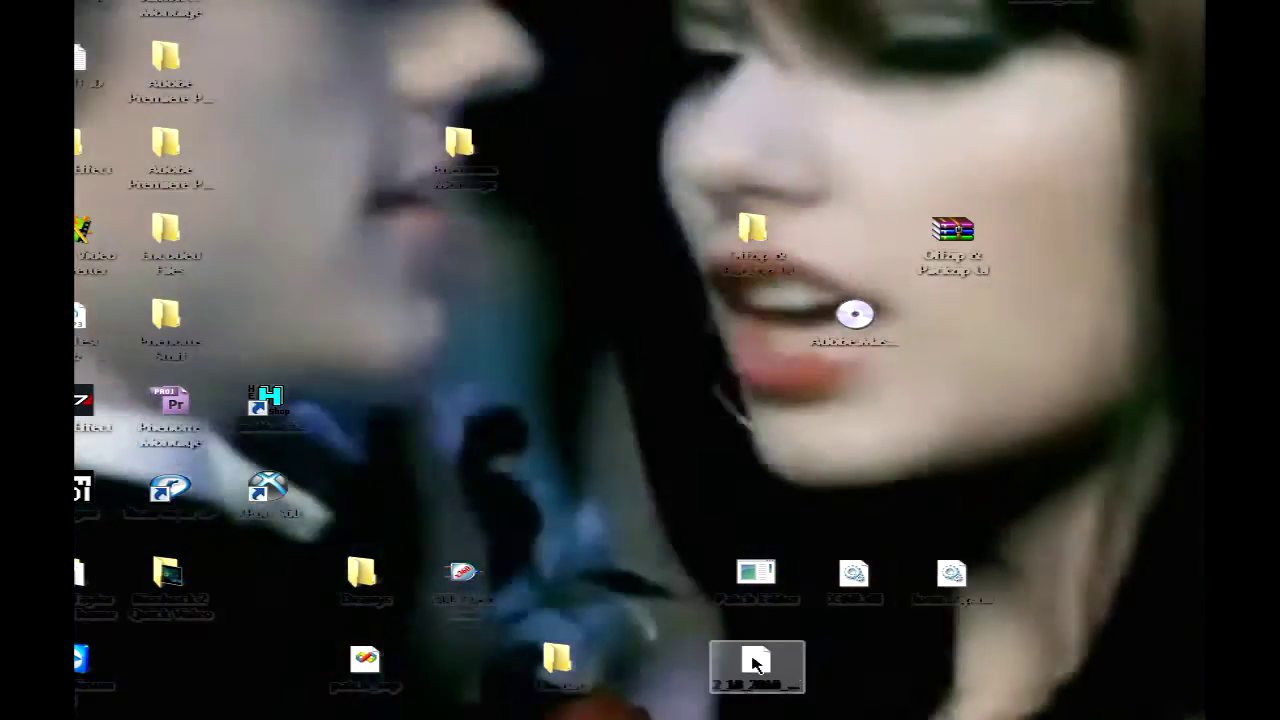
# - Create a desktop folder named THEDAT beside the copied save file
pyautogui.click(750, 665)
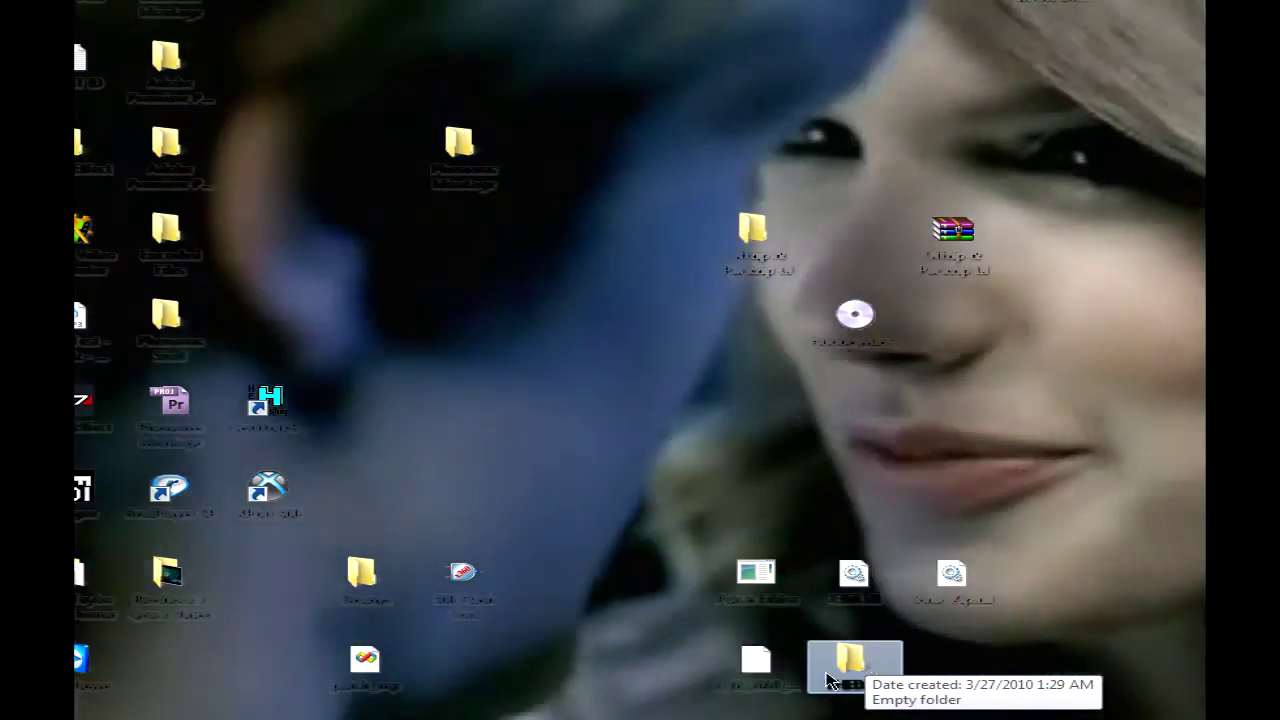
pyautogui.click(828, 684)
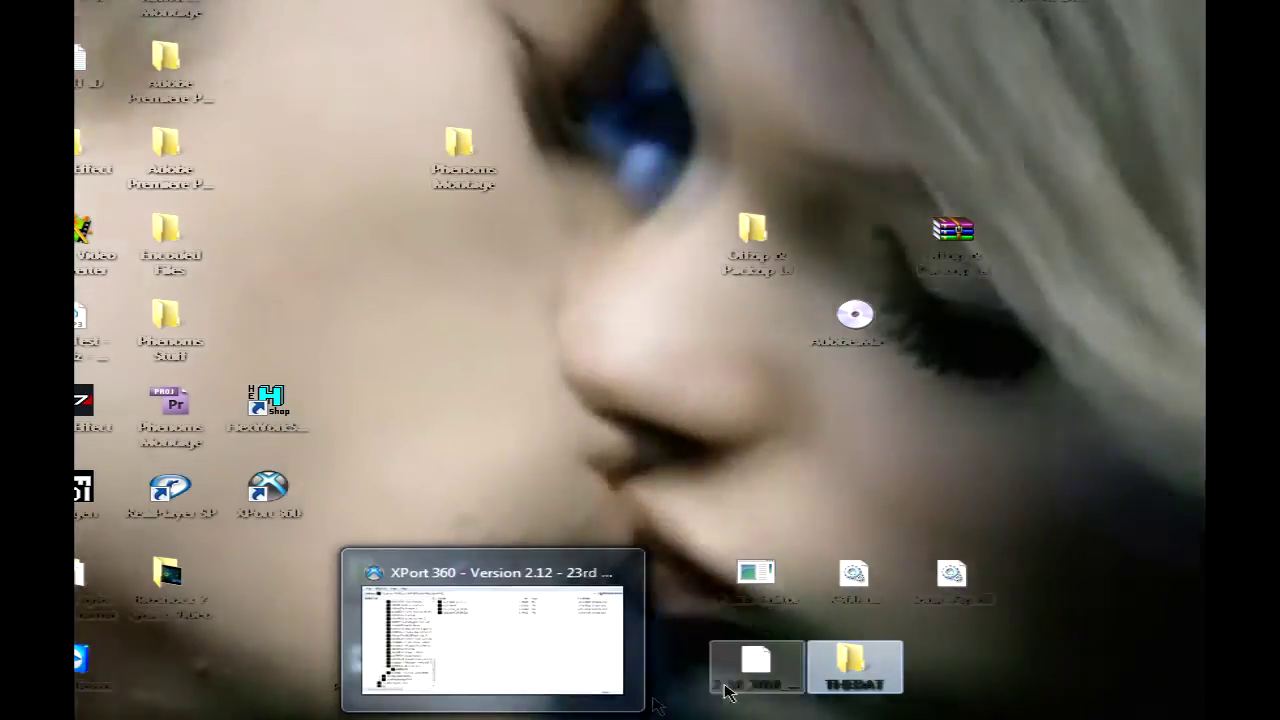
pyautogui.click(729, 686)
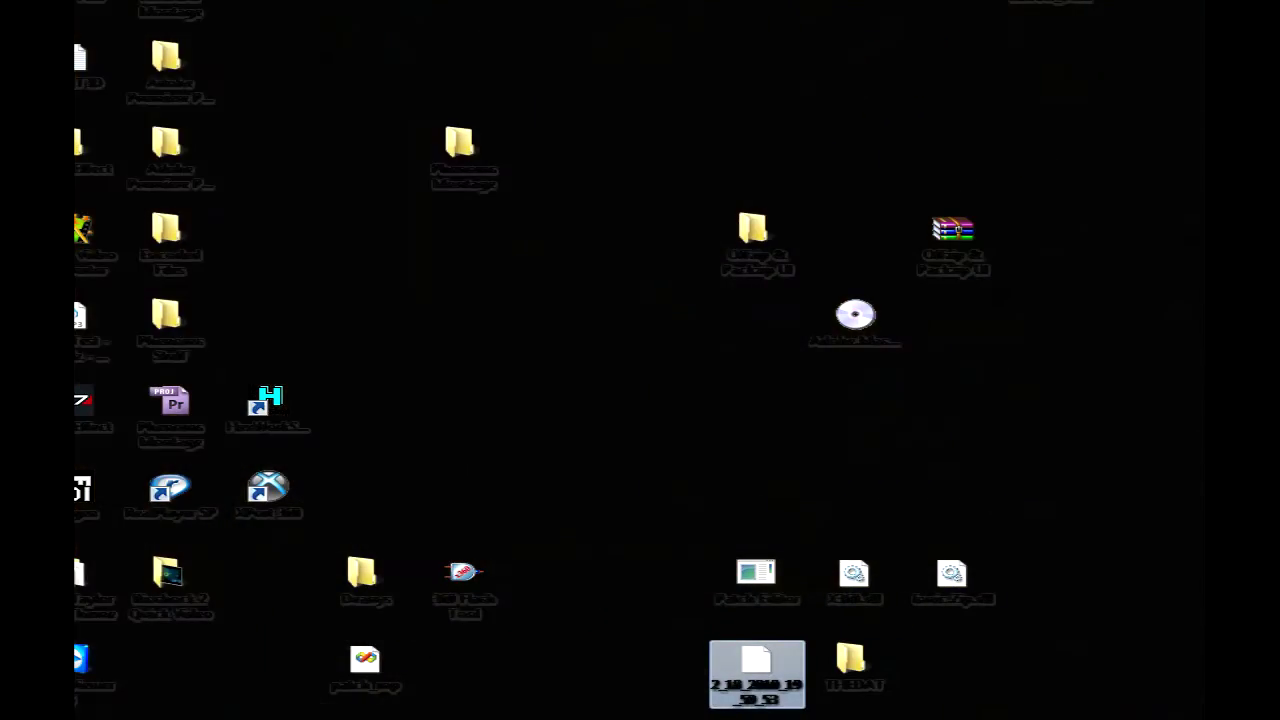
pyautogui.click(531, 601)
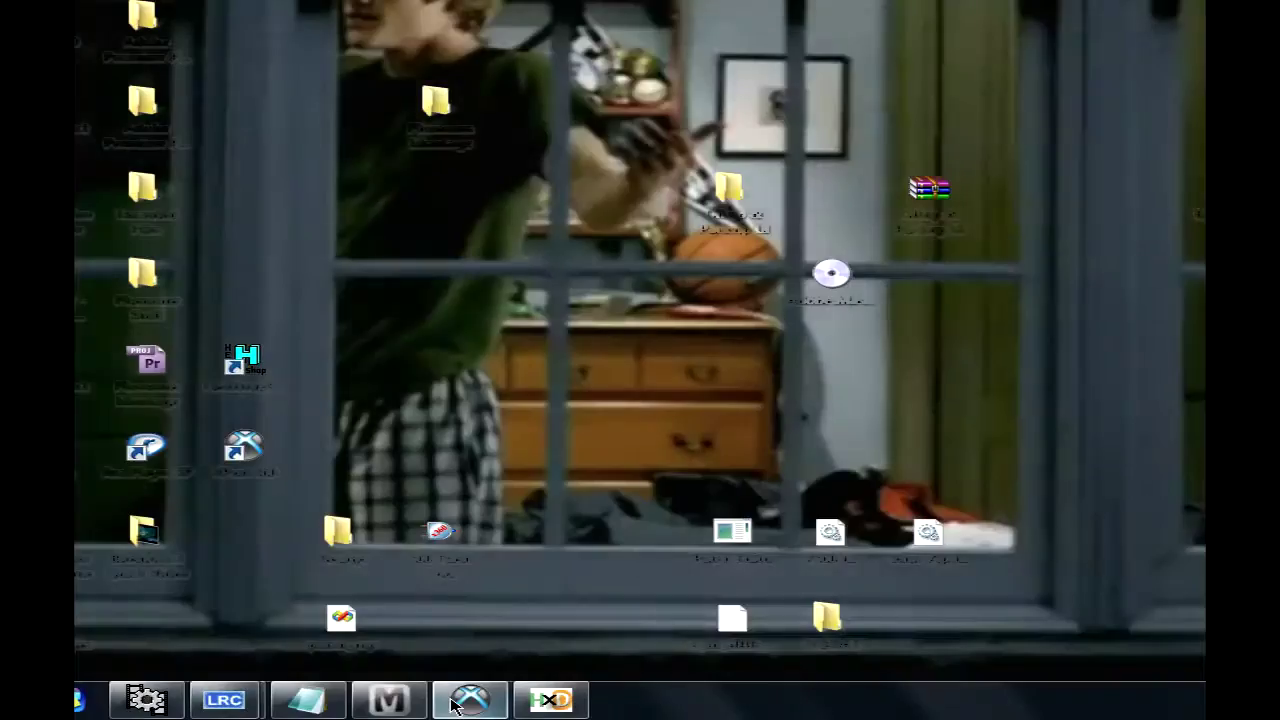
# - Switch to Modio, load the save 2_18_2010_19_59_53, and expand its file contents
pyautogui.click(452, 705)
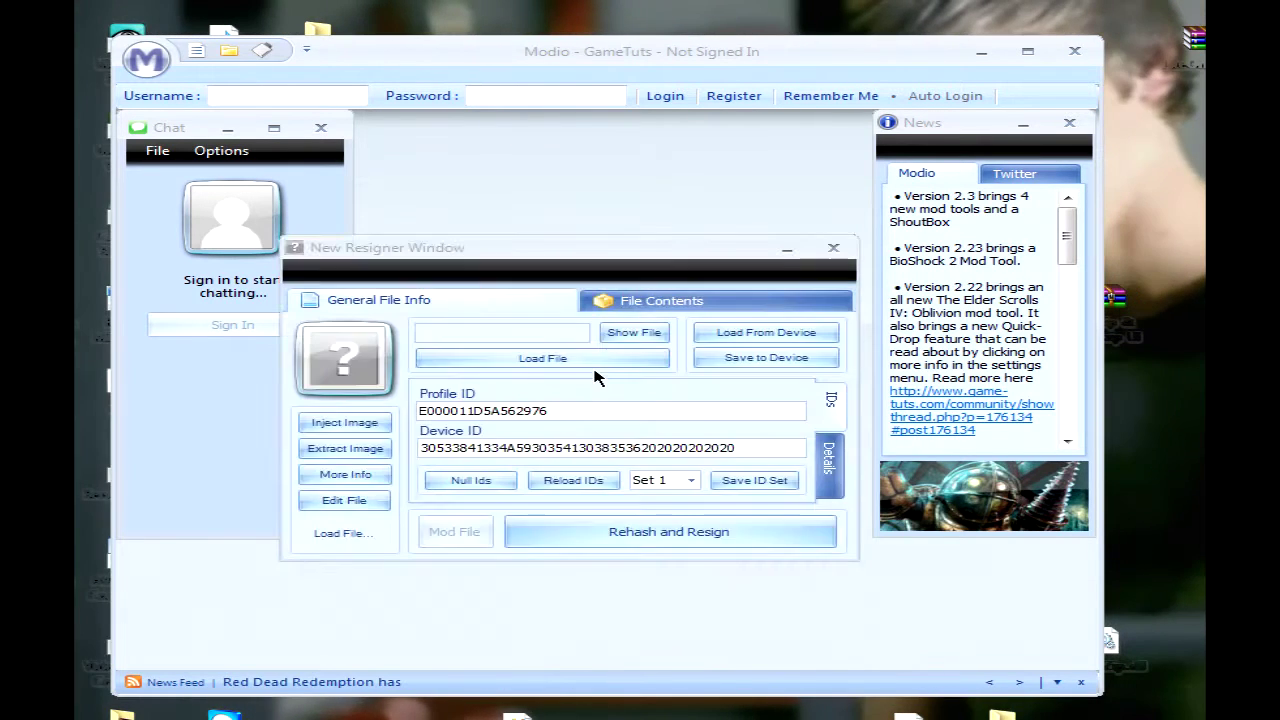
pyautogui.click(657, 301)
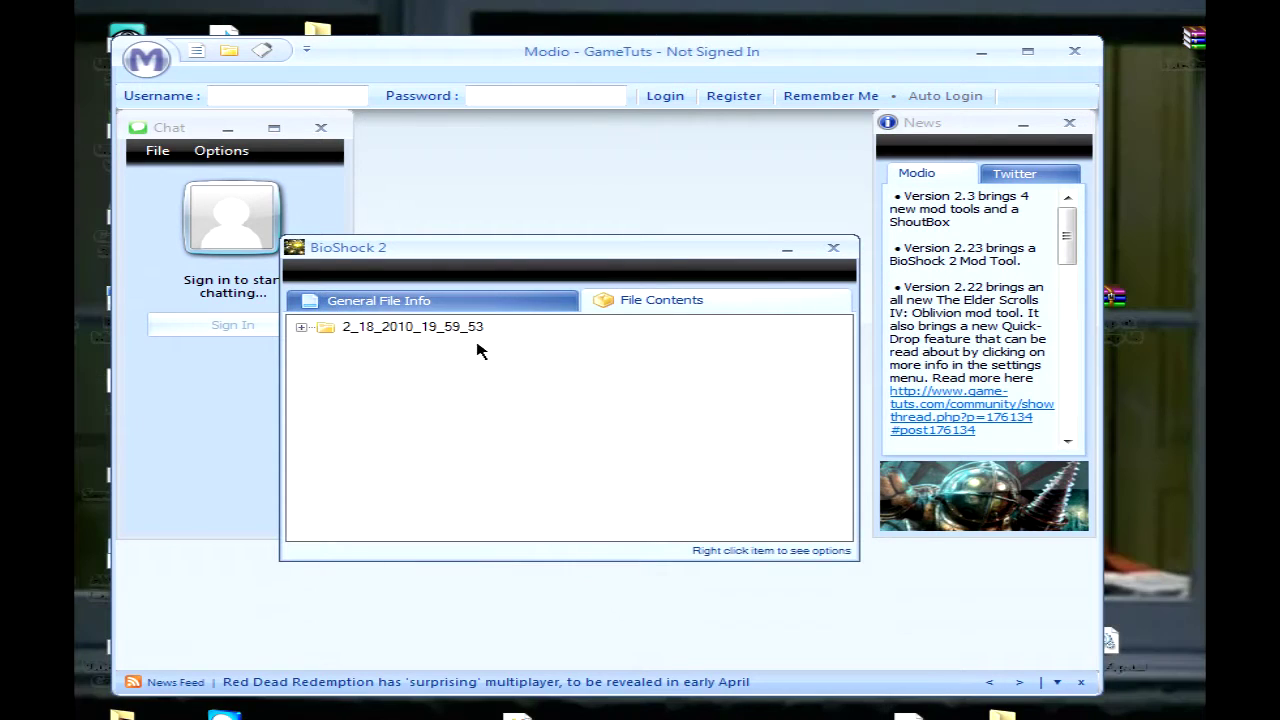
pyautogui.click(302, 329)
# - Extract mainSave.bsg from the save package to the desktop and place it beside the copied save
pyautogui.rightClick(390, 379)
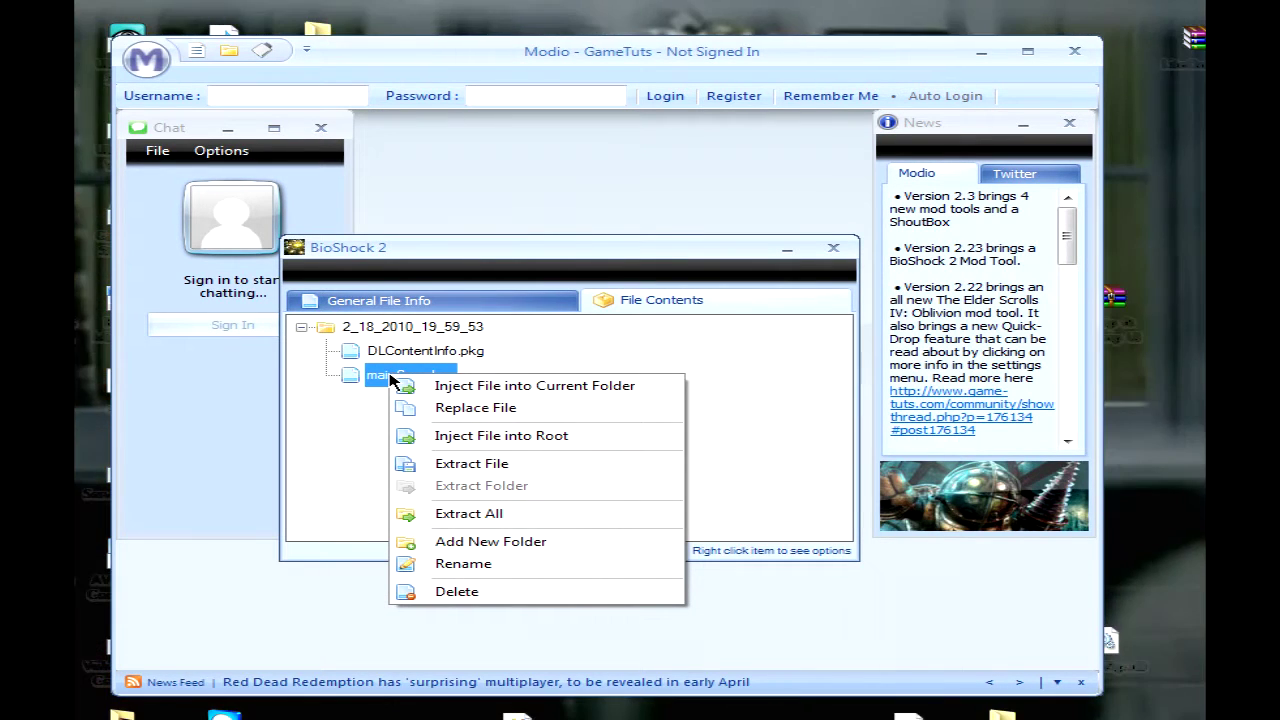
pyautogui.click(445, 464)
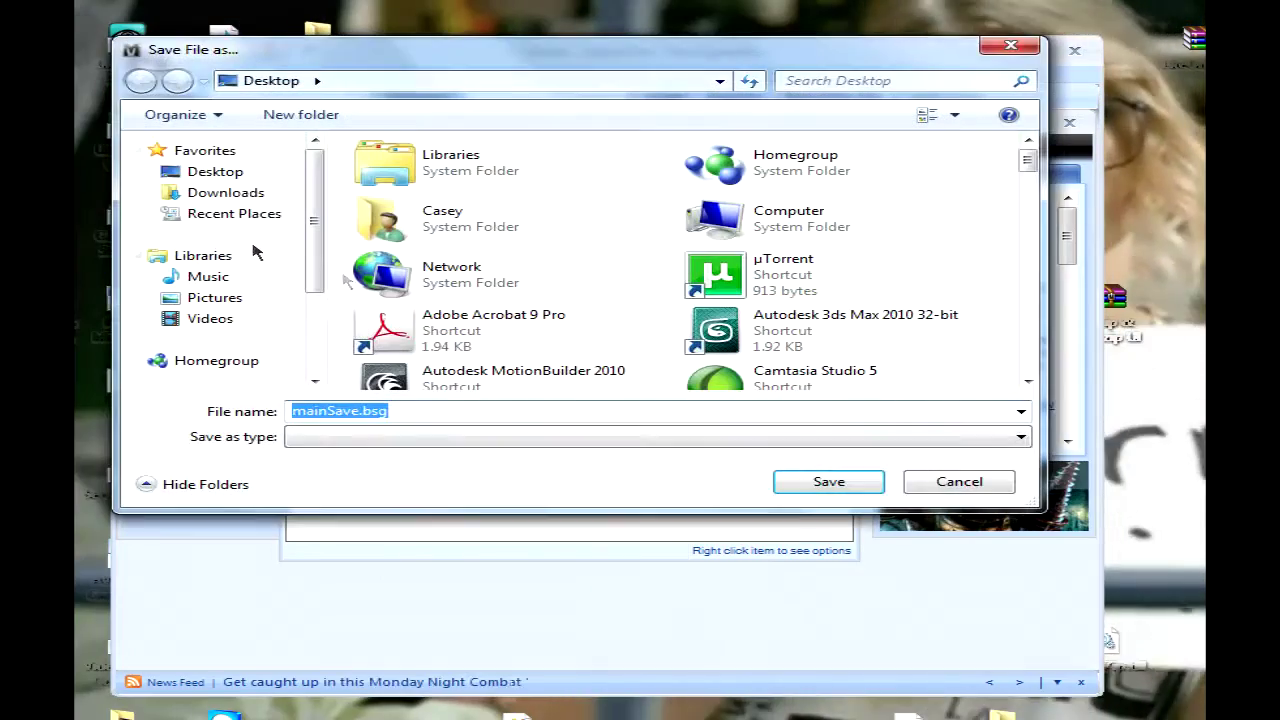
pyautogui.click(830, 485)
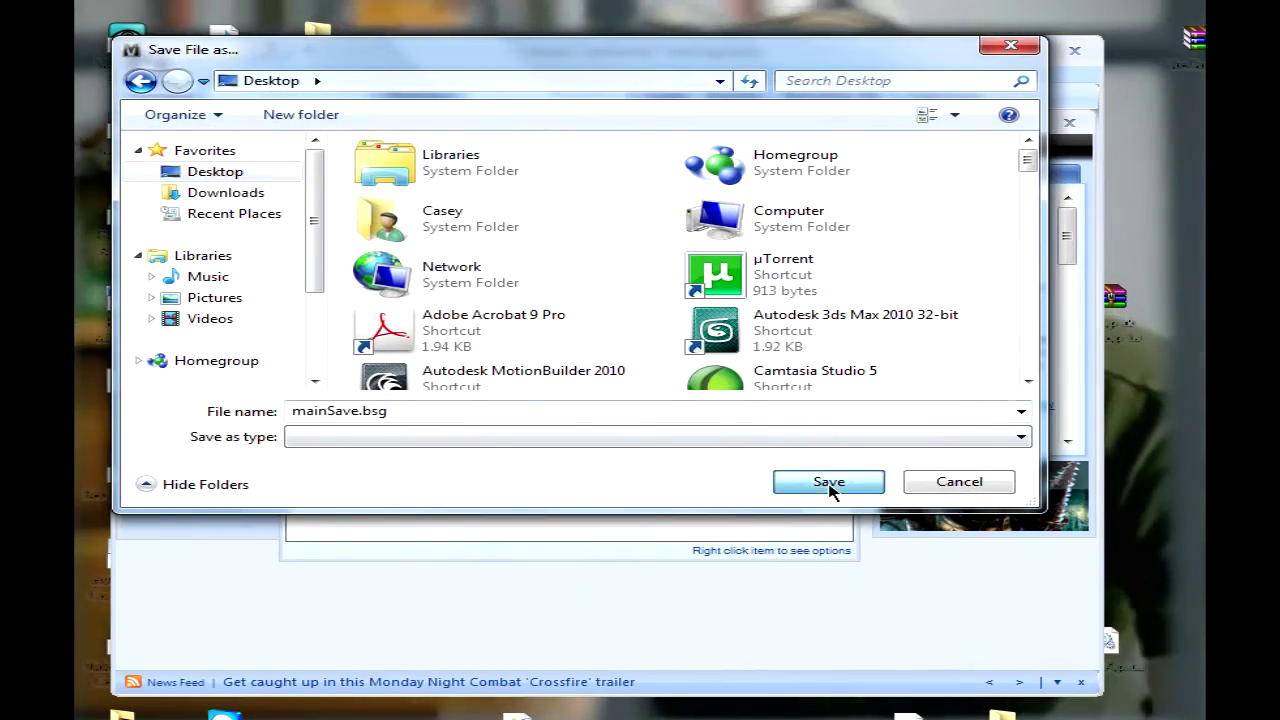
pyautogui.click(981, 51)
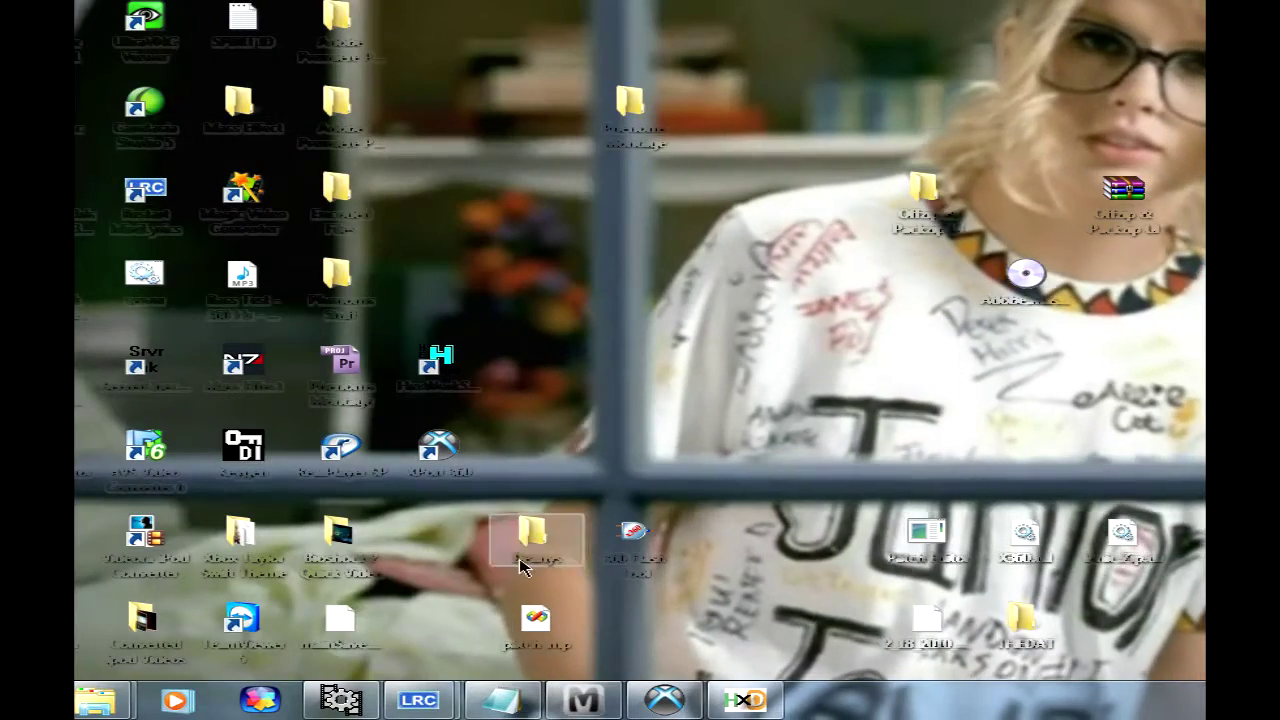
pyautogui.moveTo(313, 632); pyautogui.dragTo(820, 638)
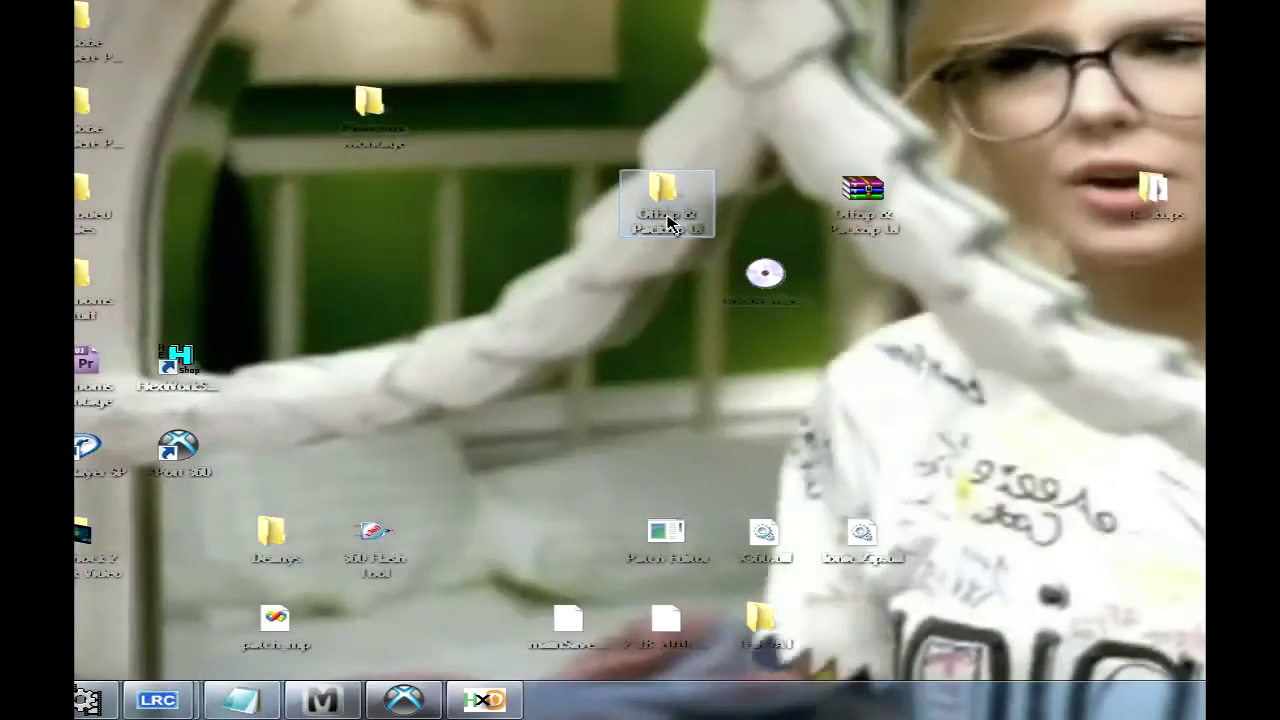
# - Launch OffzipPackzip UI from the Offzip & Packzip UI folder on the desktop
pyautogui.doubleClick(665, 200)
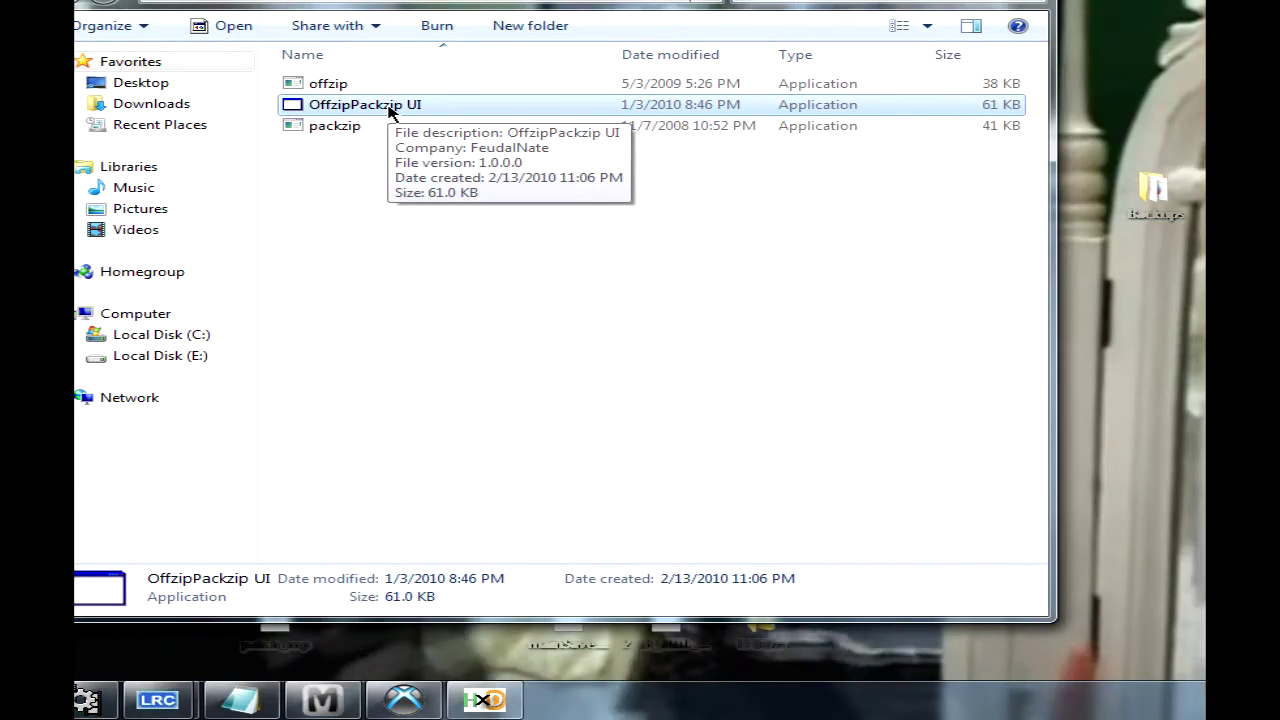
pyautogui.doubleClick(390, 106)
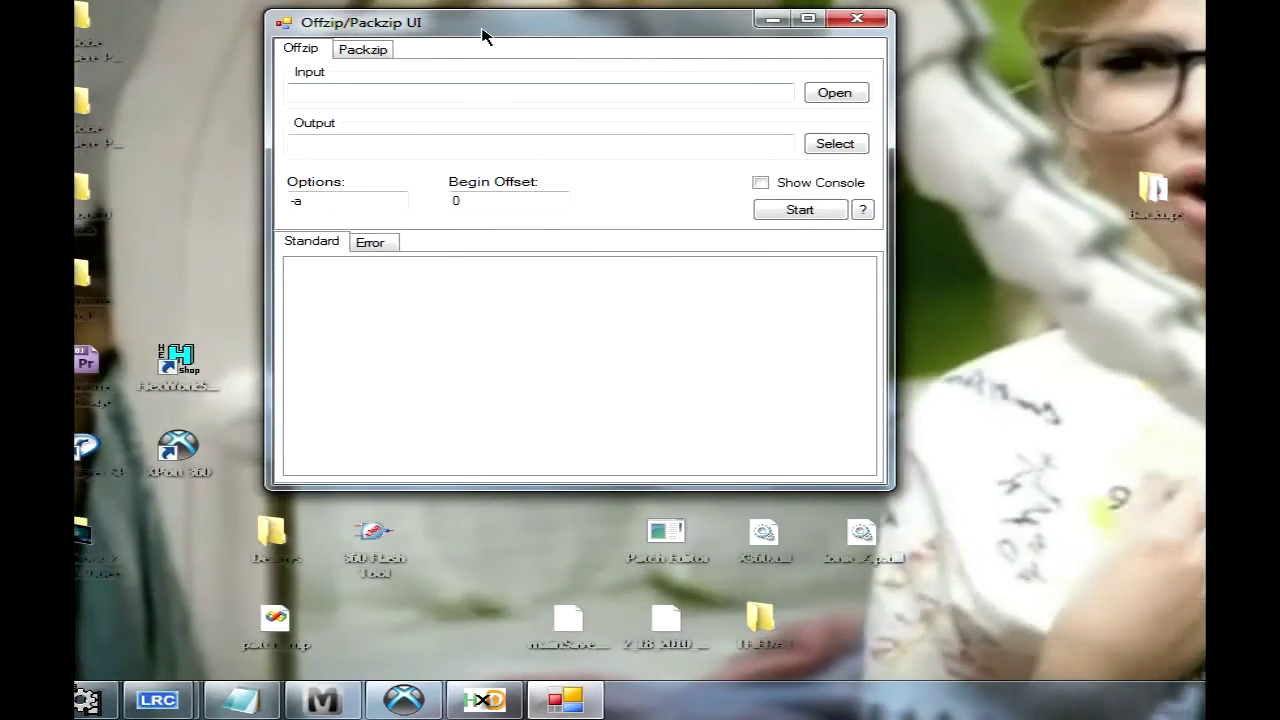
pyautogui.moveTo(483, 34); pyautogui.dragTo(426, 37)
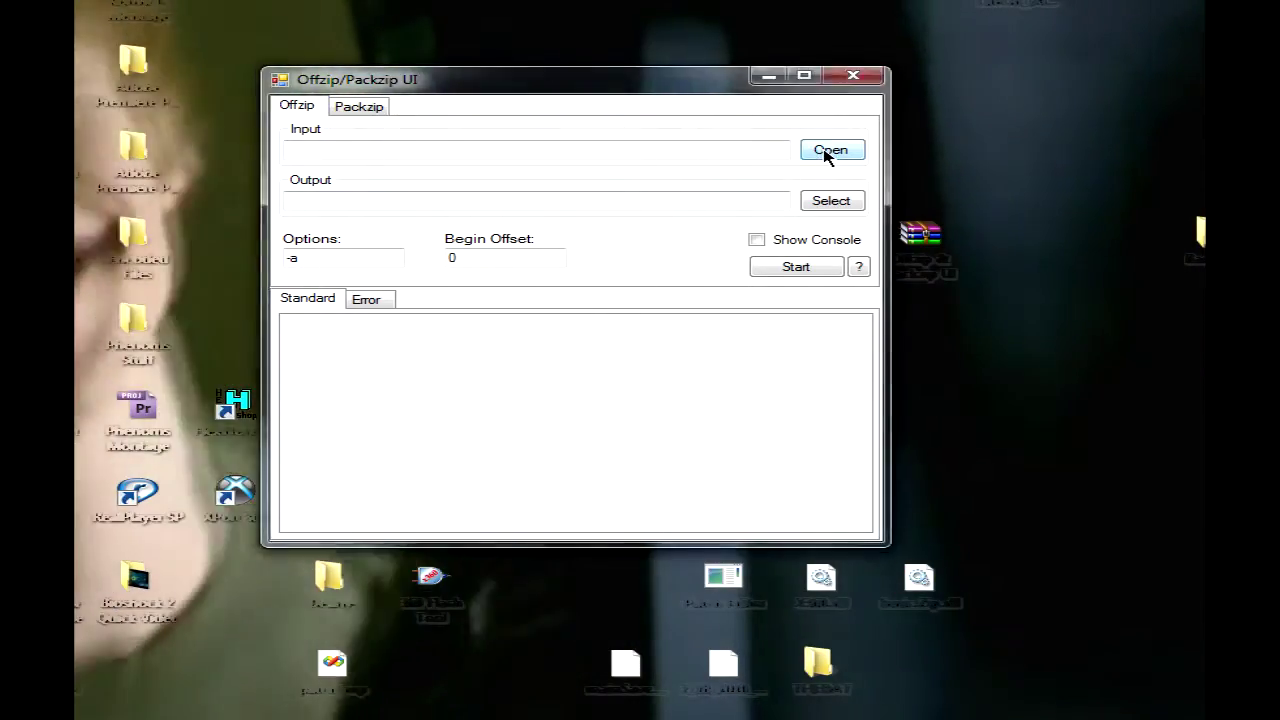
# - Set the desktop's mainSave.bsg as the Offzip input file
pyautogui.click(824, 152)
pyautogui.click(605, 274)
pyautogui.press('m')
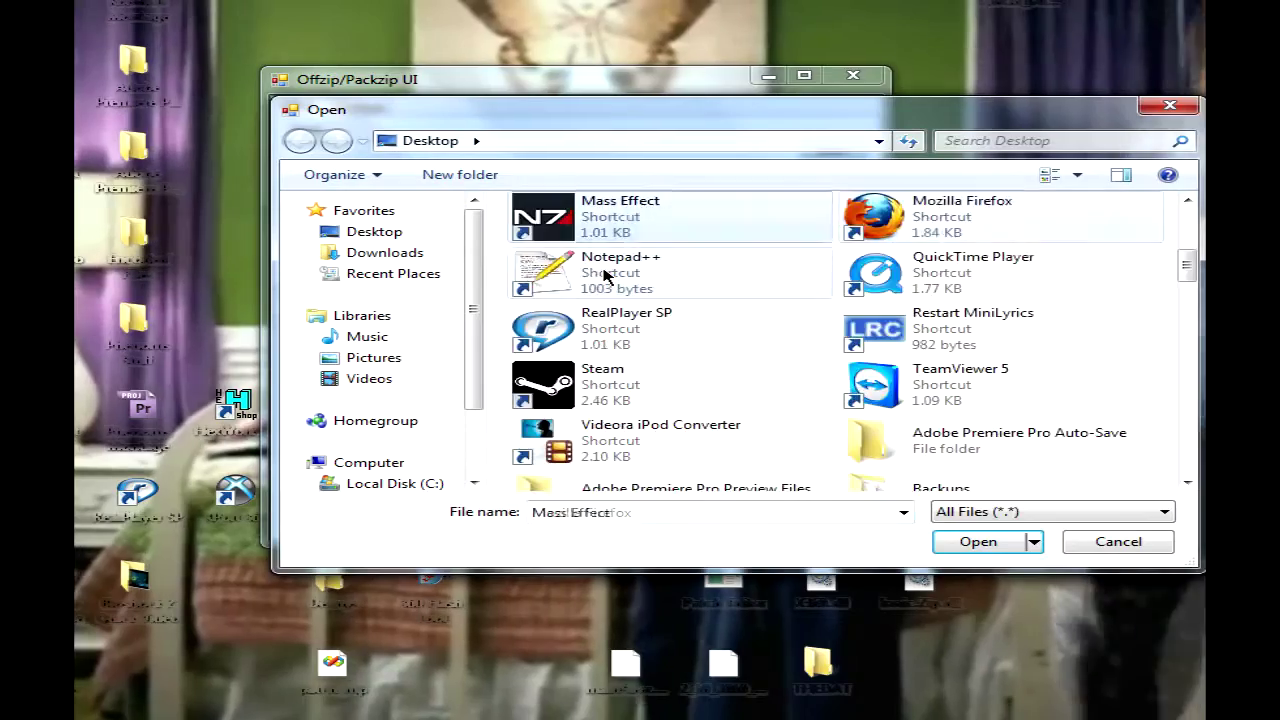
pyautogui.press('m')
pyautogui.press('m')
pyautogui.press('m')
pyautogui.press('m')
pyautogui.press('m')
pyautogui.click(953, 285)
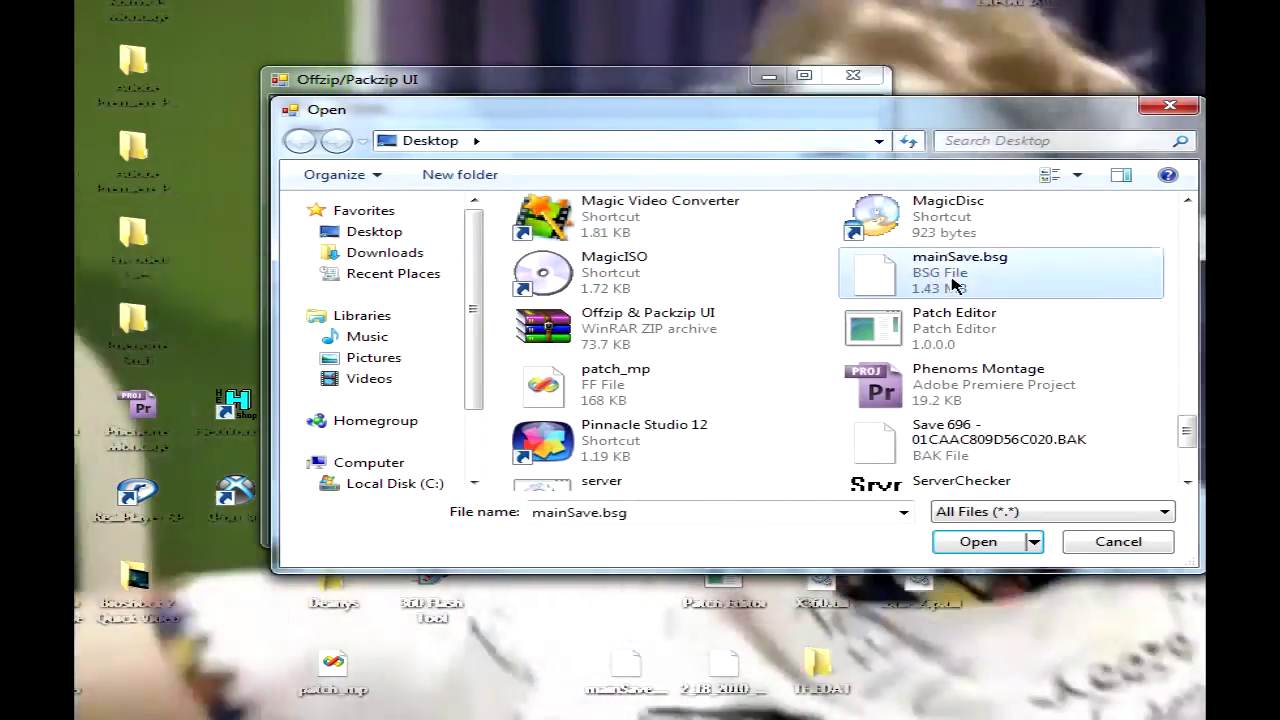
pyautogui.doubleClick(952, 285)
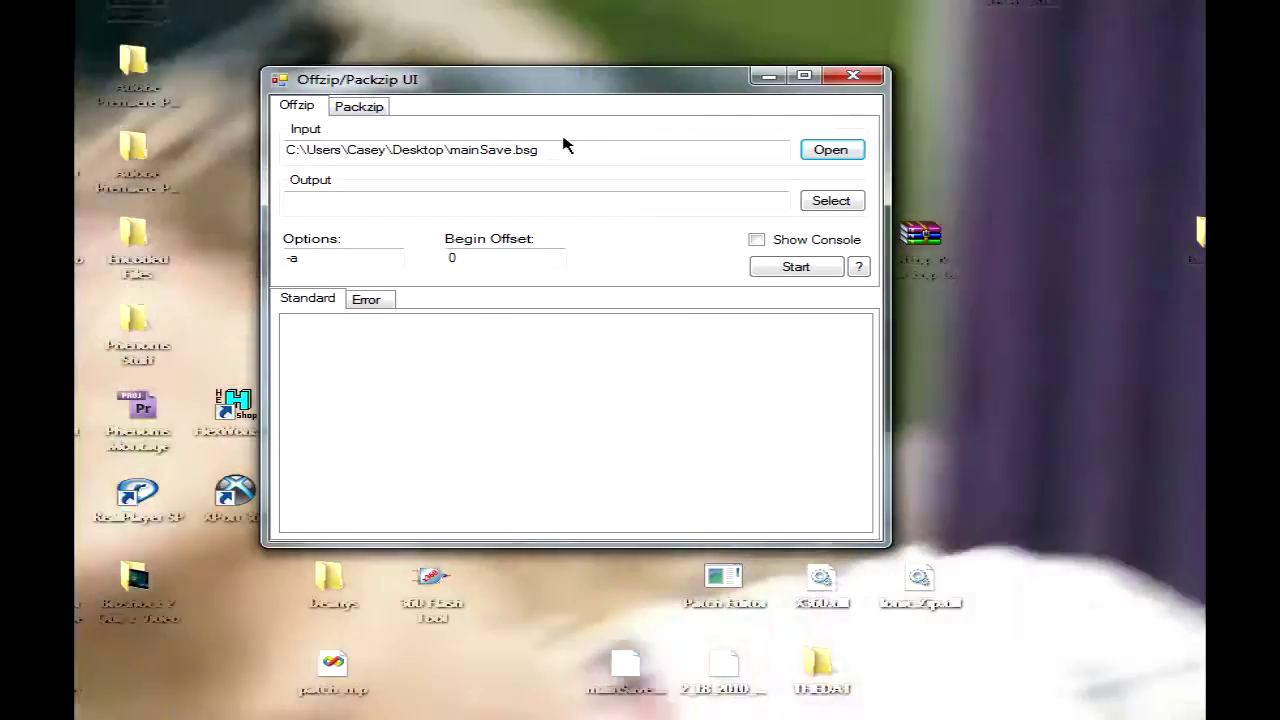
pyautogui.moveTo(563, 146); pyautogui.dragTo(227, 149)
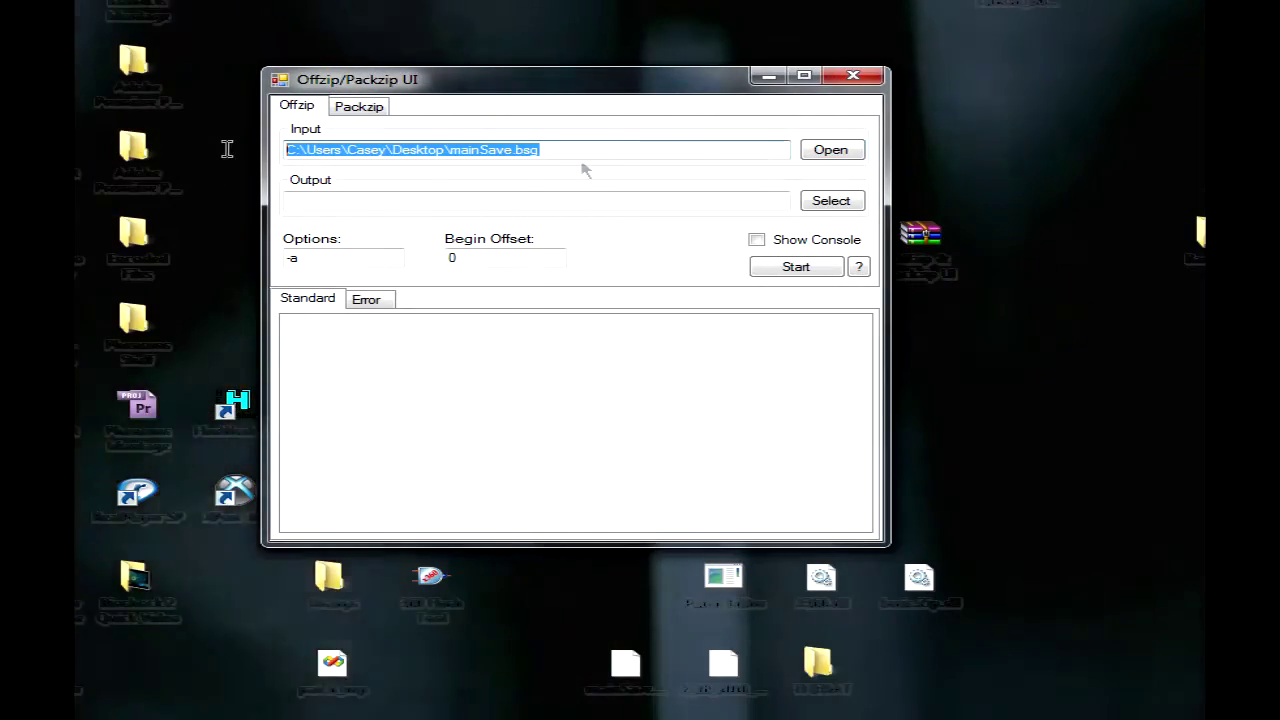
pyautogui.moveTo(604, 153); pyautogui.dragTo(376, 146)
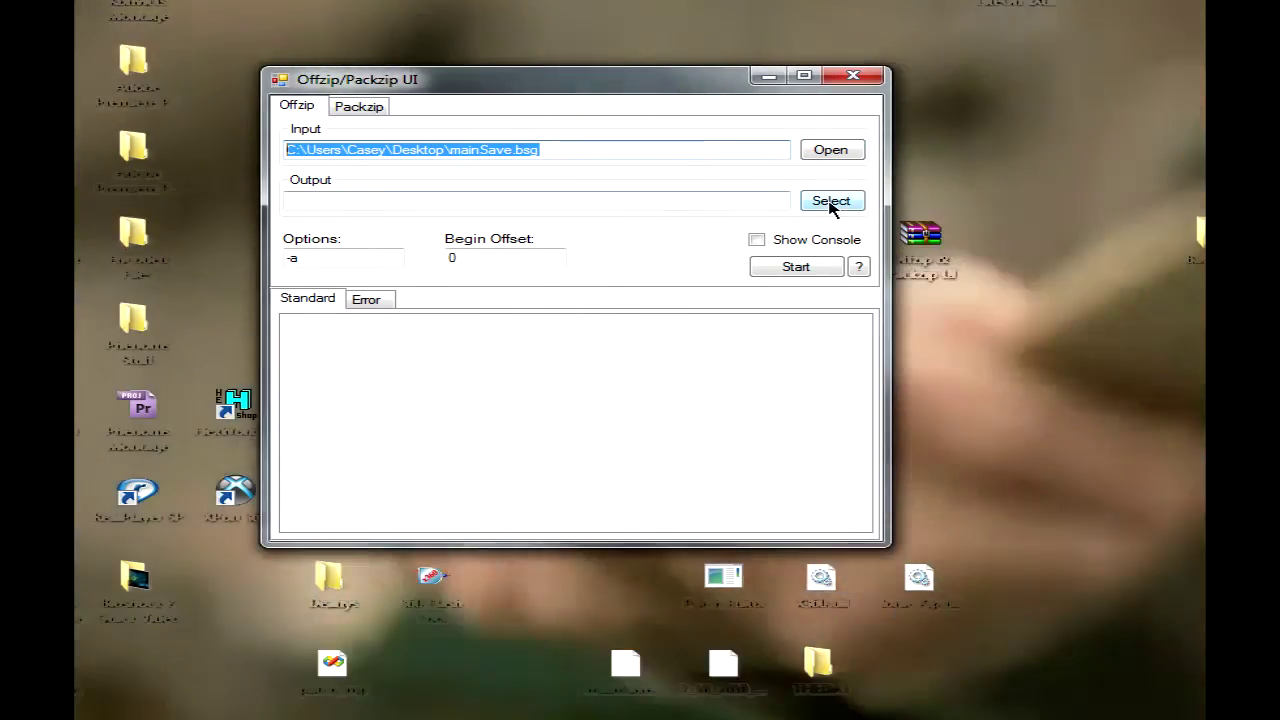
# - Set the Offzip output to the desktop folder THEDAT and run the extraction with the console shown
pyautogui.click(830, 202)
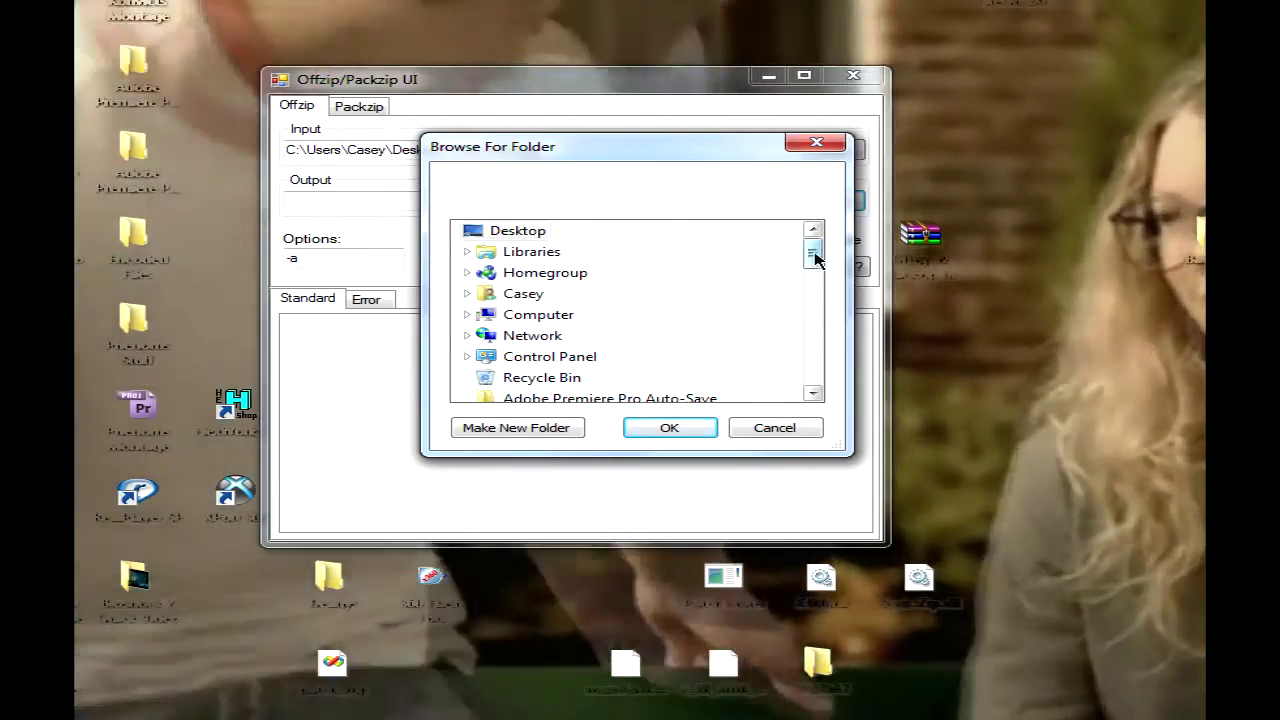
pyautogui.moveTo(815, 258); pyautogui.dragTo(808, 288)
pyautogui.click(762, 323)
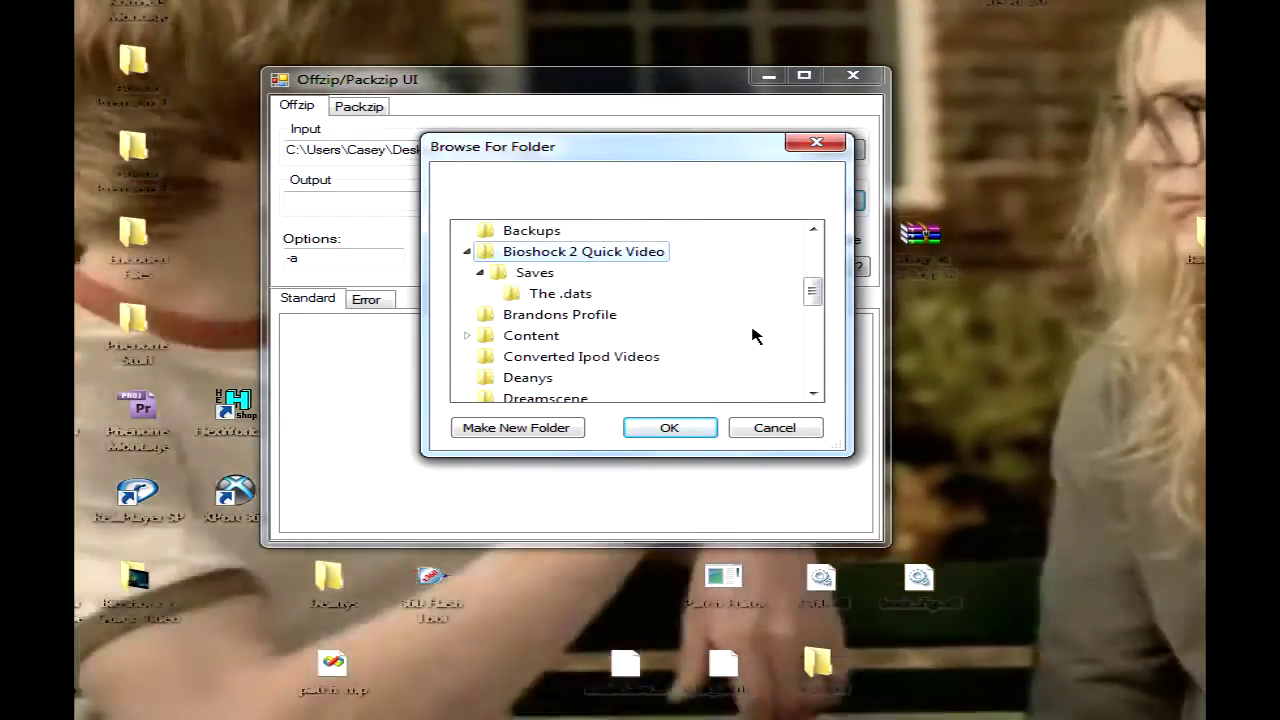
pyautogui.write('thedat')
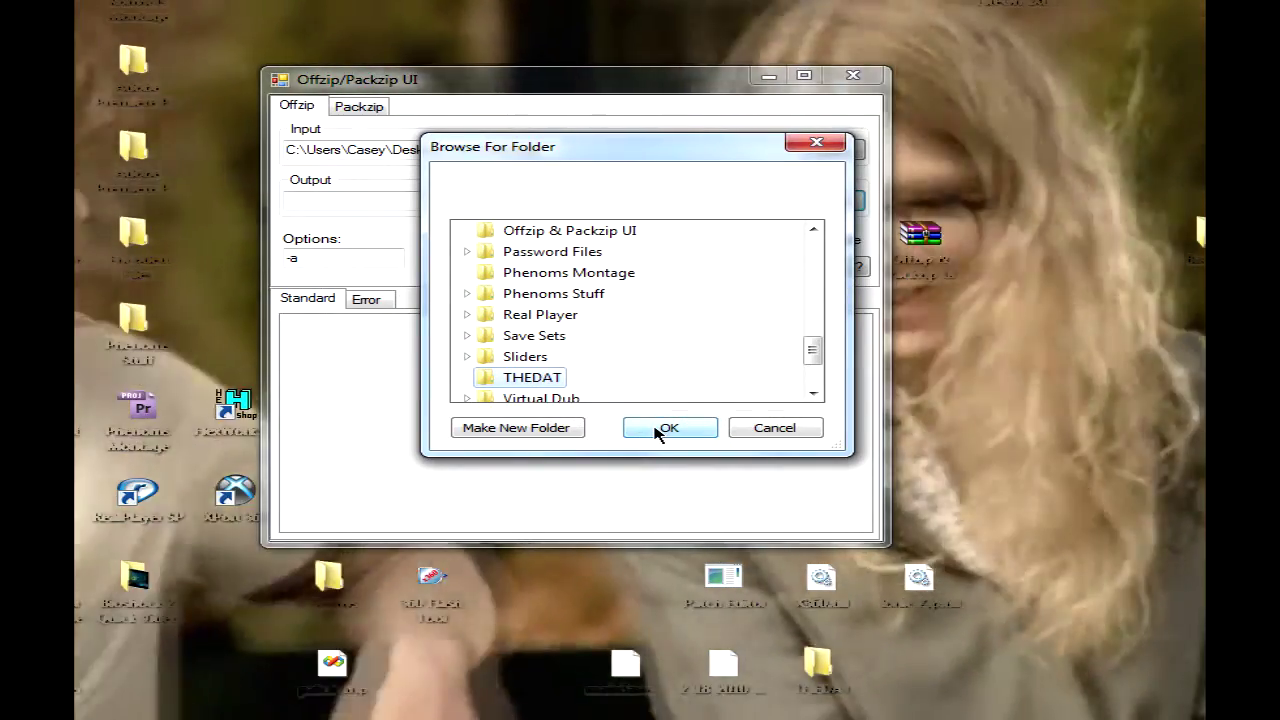
pyautogui.click(662, 428)
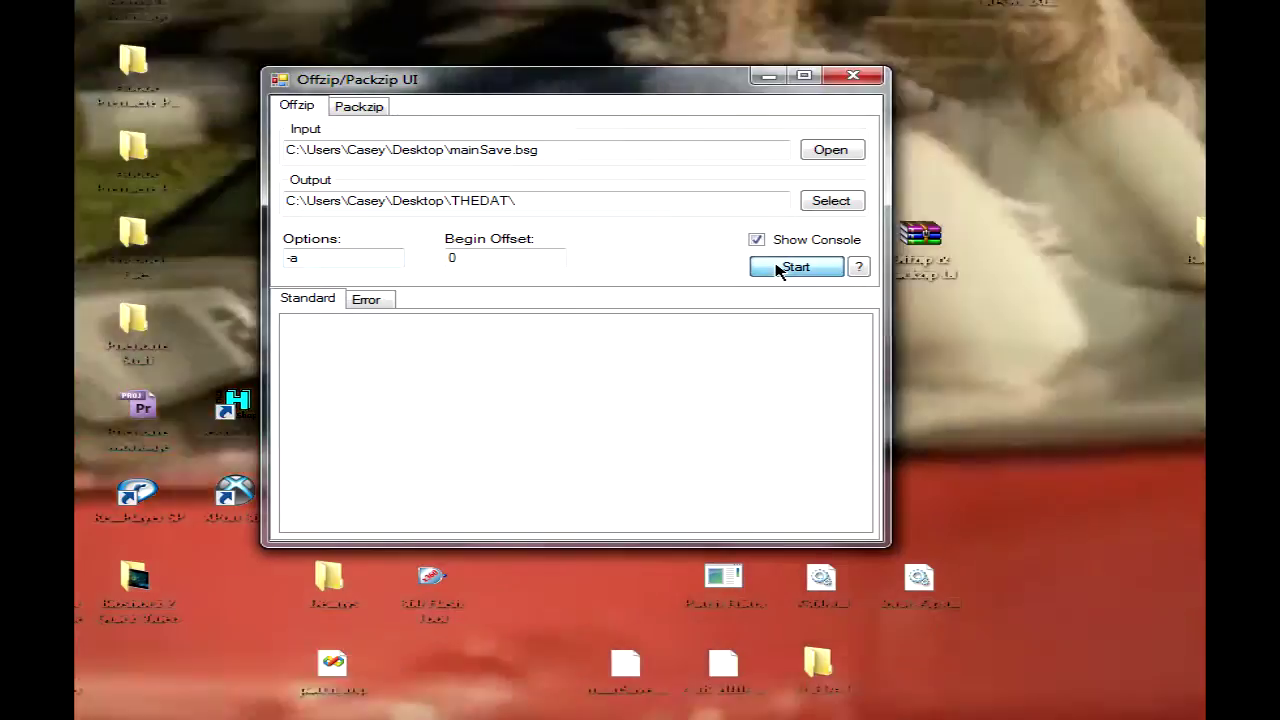
pyautogui.click(779, 270)
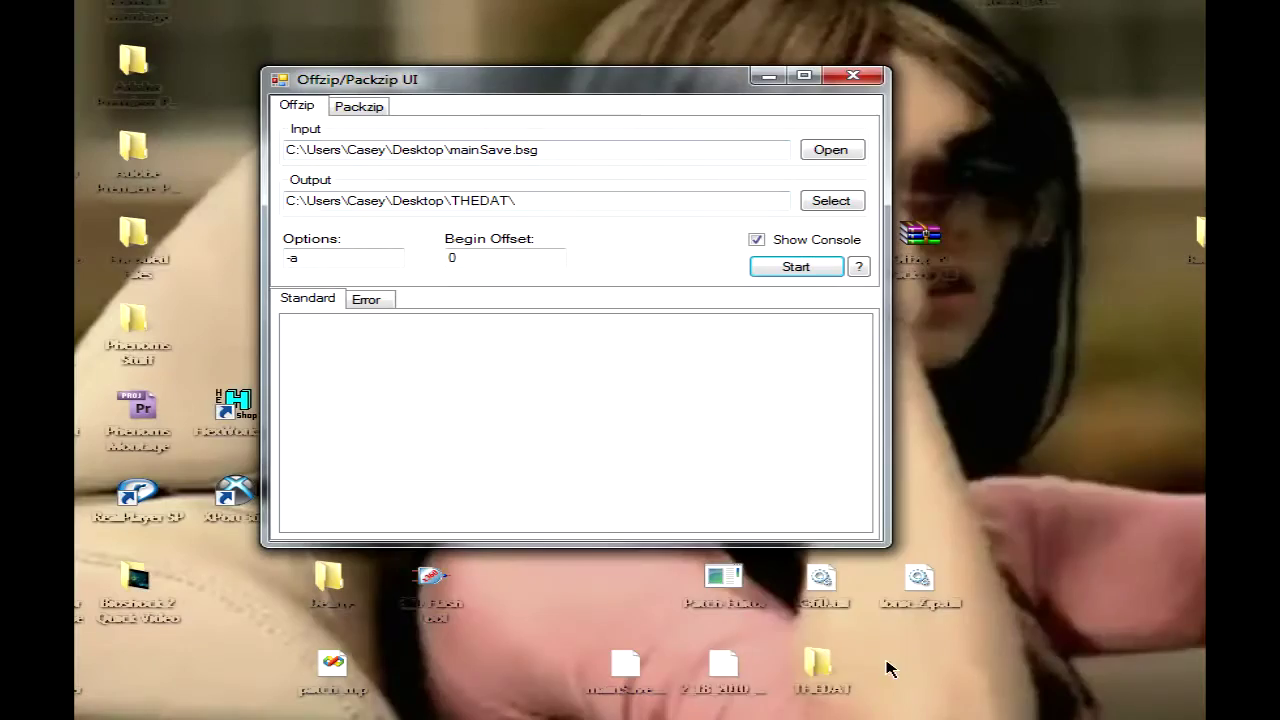
# - Open the THEDAT folder of extracted files and minimise the Offzip/Packzip window behind it
pyautogui.doubleClick(818, 664)
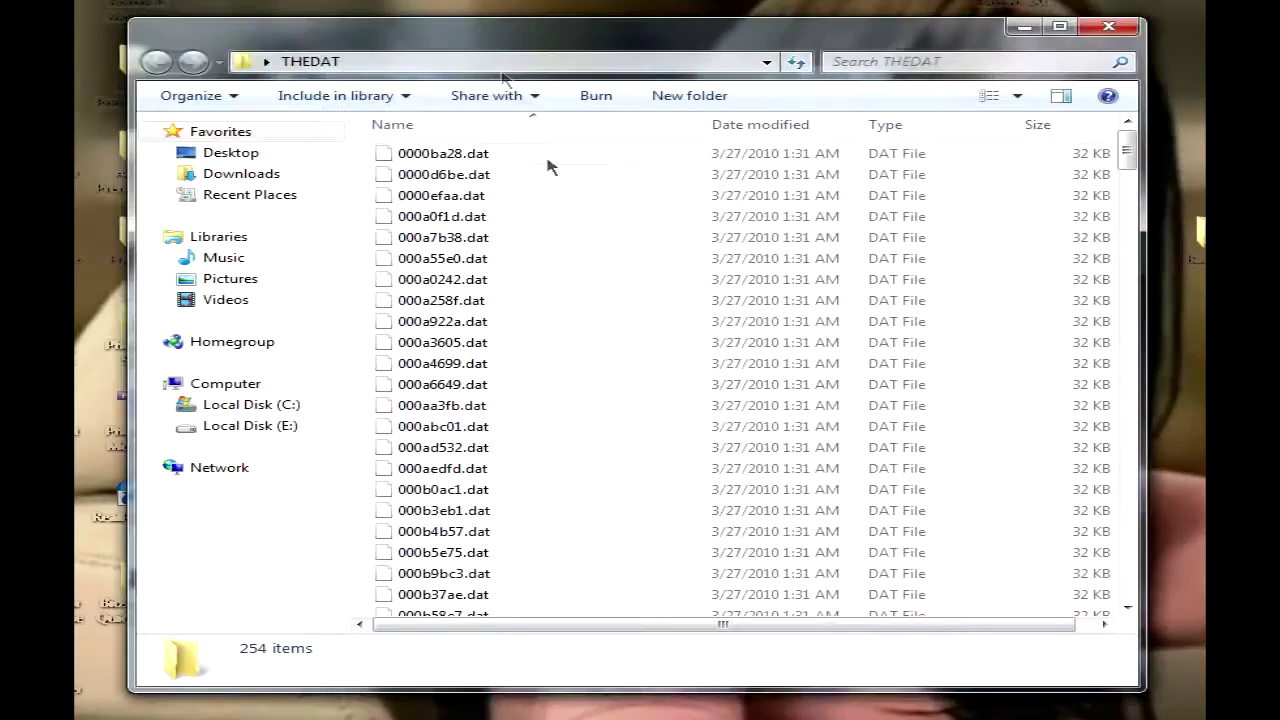
pyautogui.moveTo(498, 45); pyautogui.dragTo(503, 73)
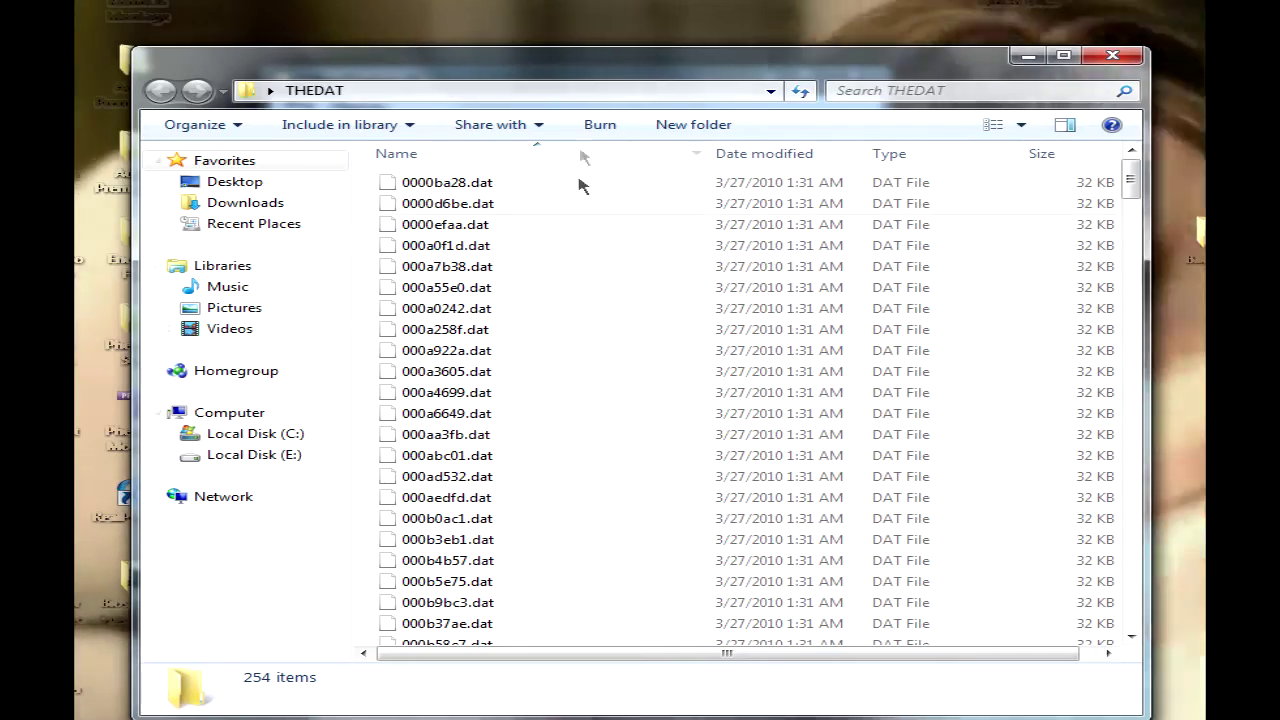
pyautogui.moveTo(905, 64); pyautogui.dragTo(863, 236)
pyautogui.click(758, 76)
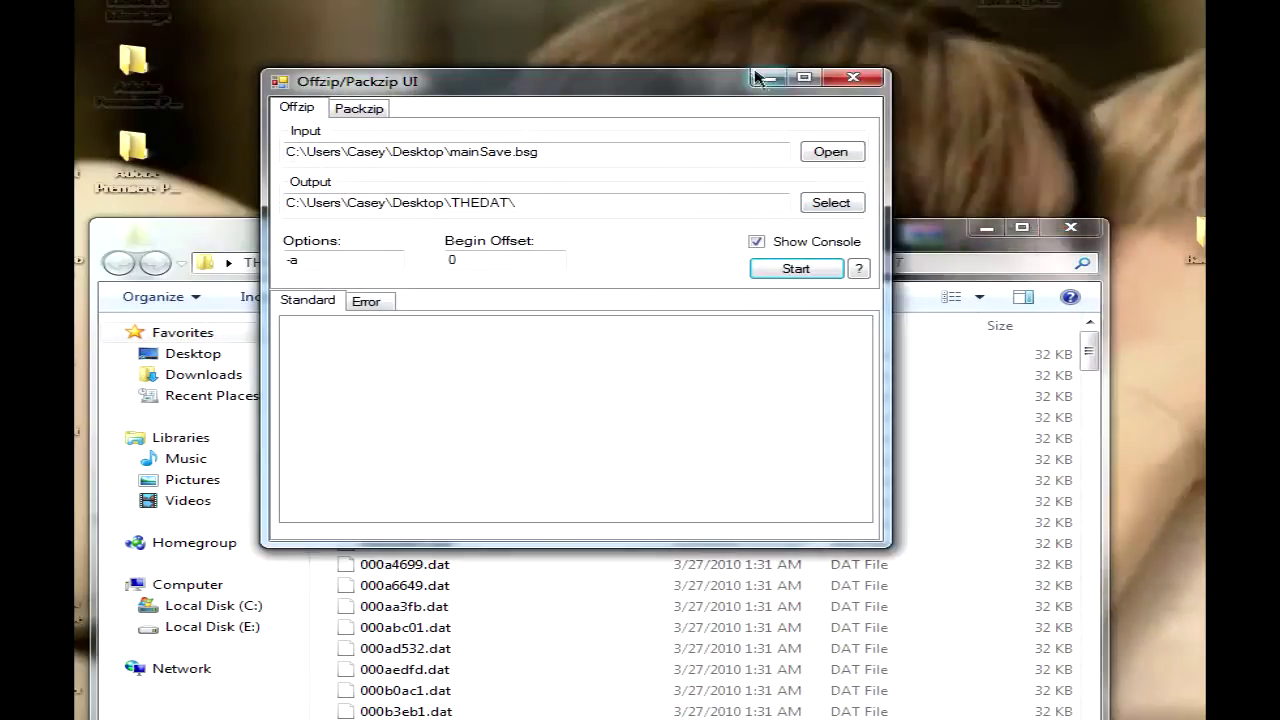
pyautogui.moveTo(760, 238); pyautogui.dragTo(788, 20)
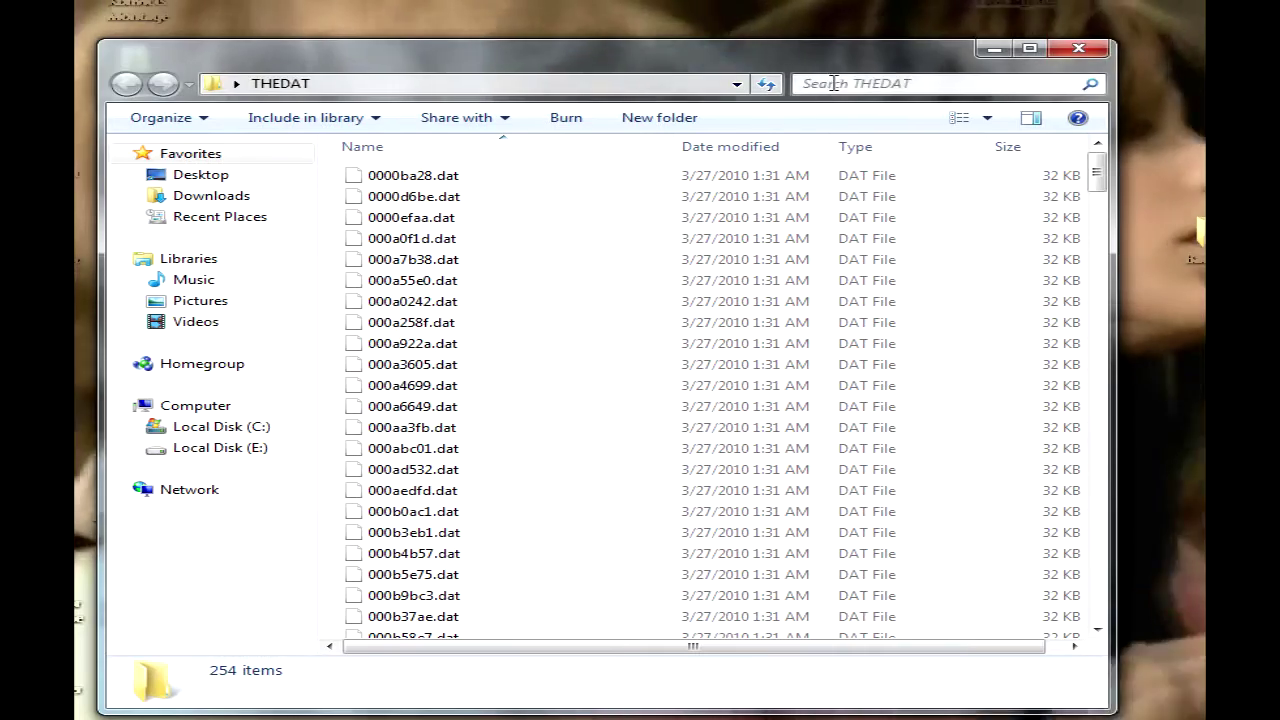
# - Search the THEDAT folder for 00000 and open the file location of 00000444.dat
pyautogui.click(845, 83)
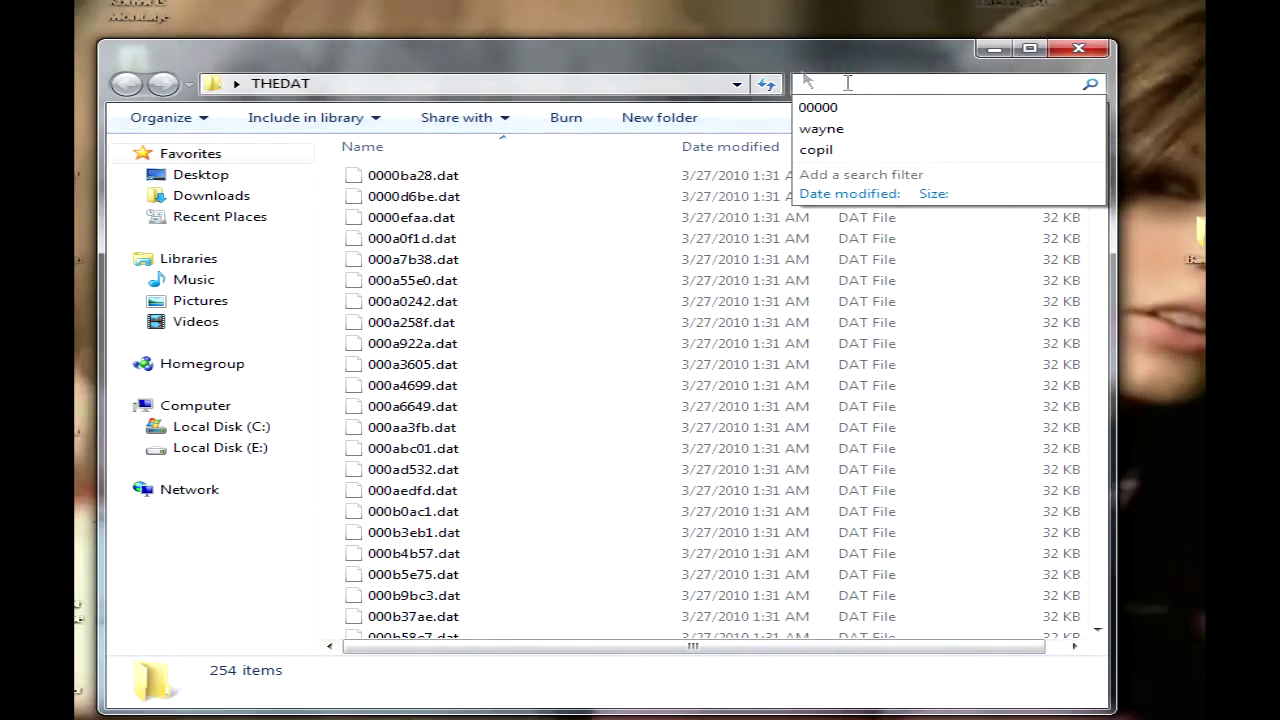
pyautogui.click(747, 45)
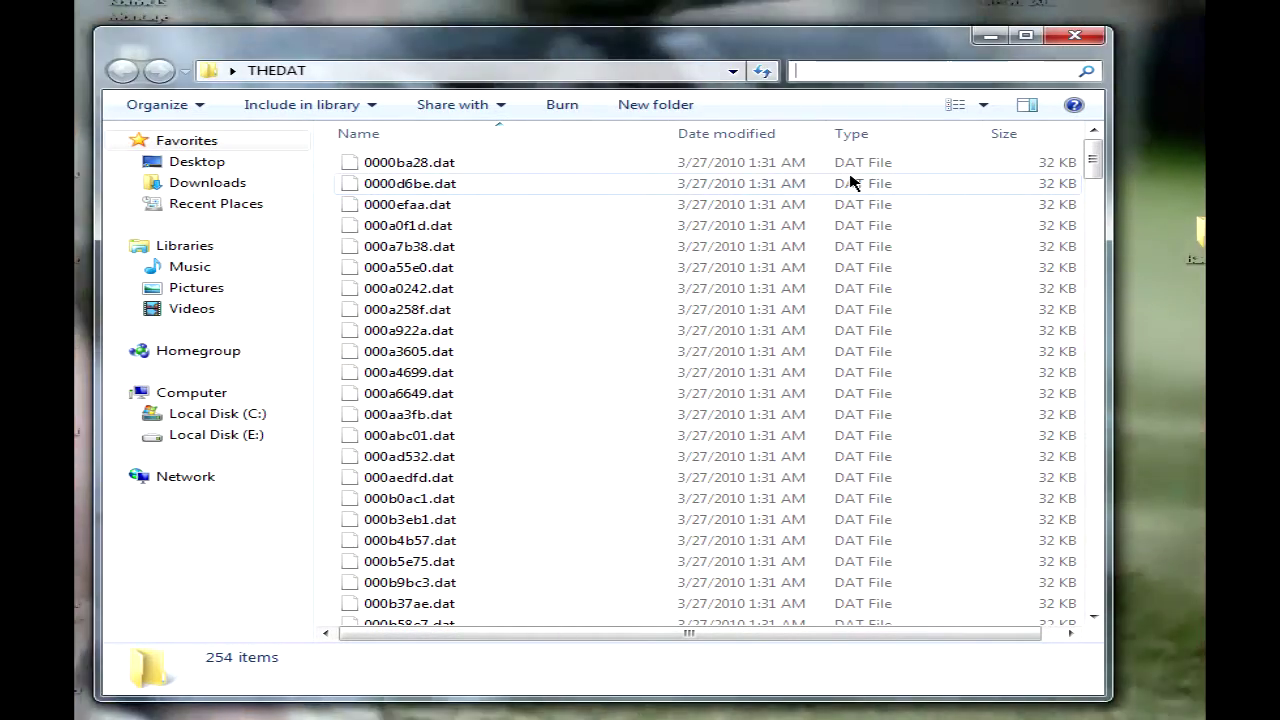
pyautogui.click(859, 69)
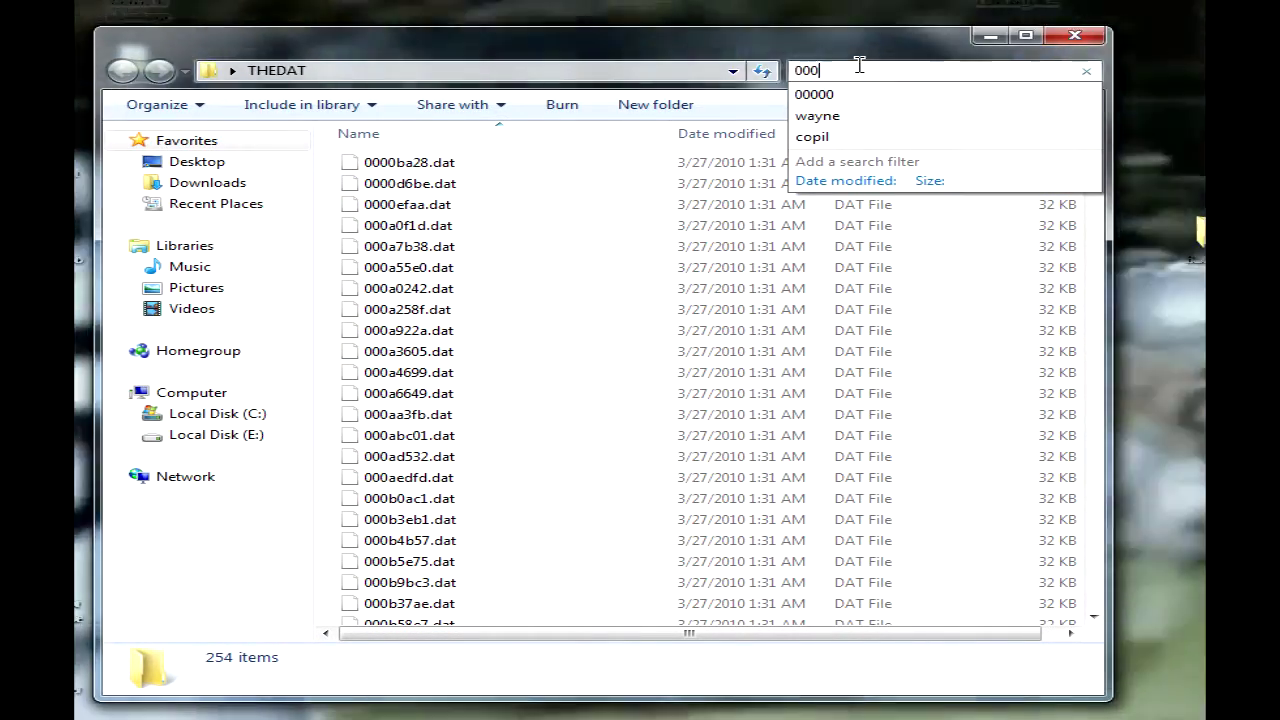
pyautogui.write('00000')
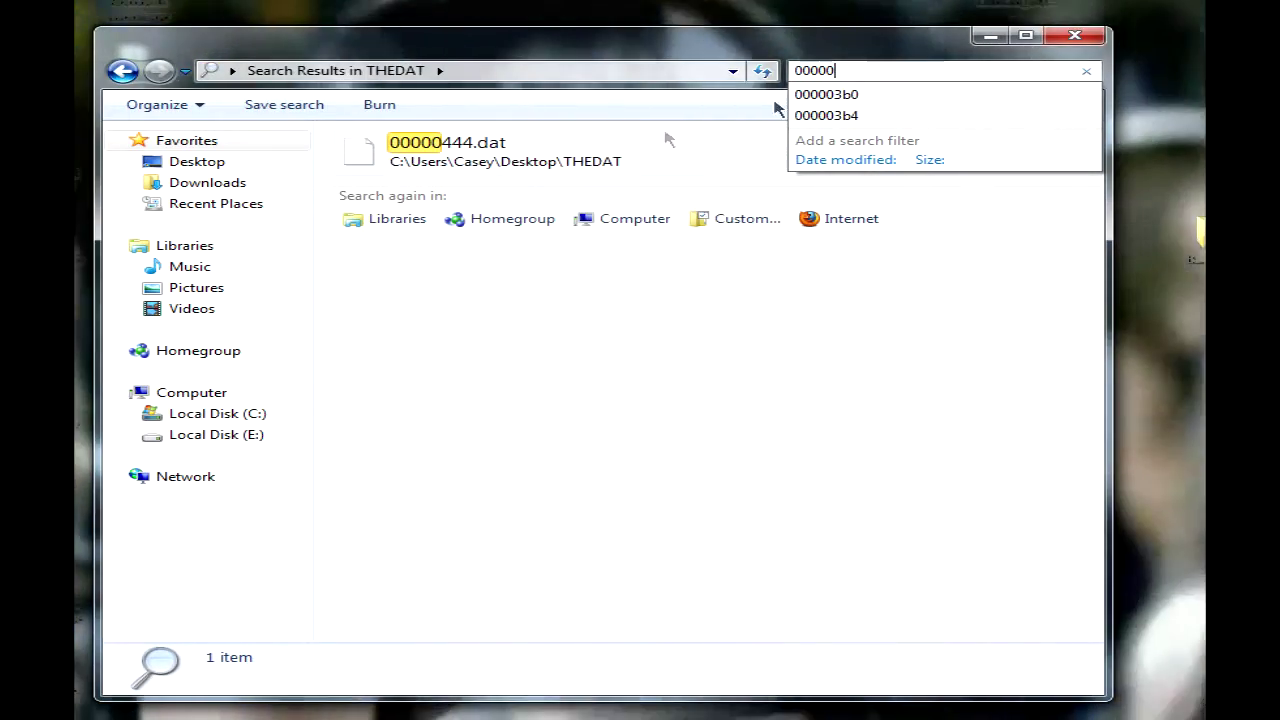
pyautogui.click(460, 163)
pyautogui.rightClick(460, 163)
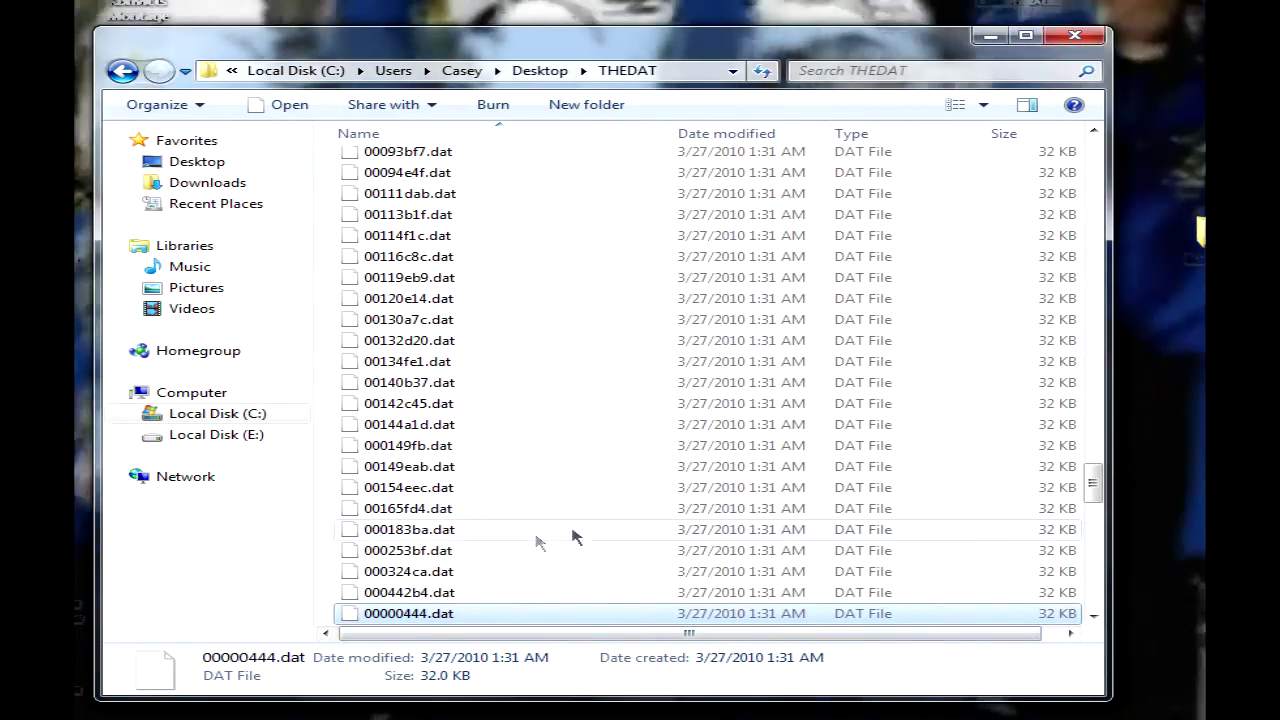
# - Open 00000444.dat from the THEDAT folder in HxD and move the editor window fully into view
pyautogui.moveTo(609, 43); pyautogui.dragTo(572, 4)
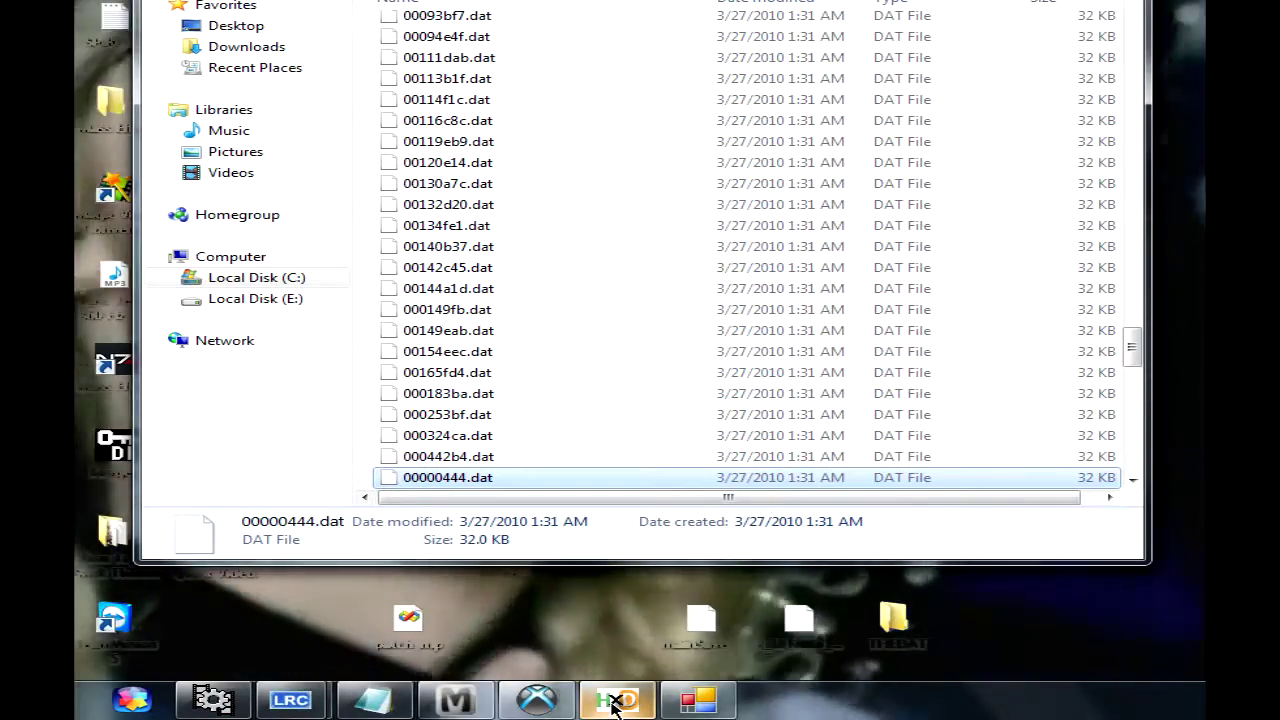
pyautogui.click(616, 696)
pyautogui.moveTo(548, 20); pyautogui.dragTo(706, 72)
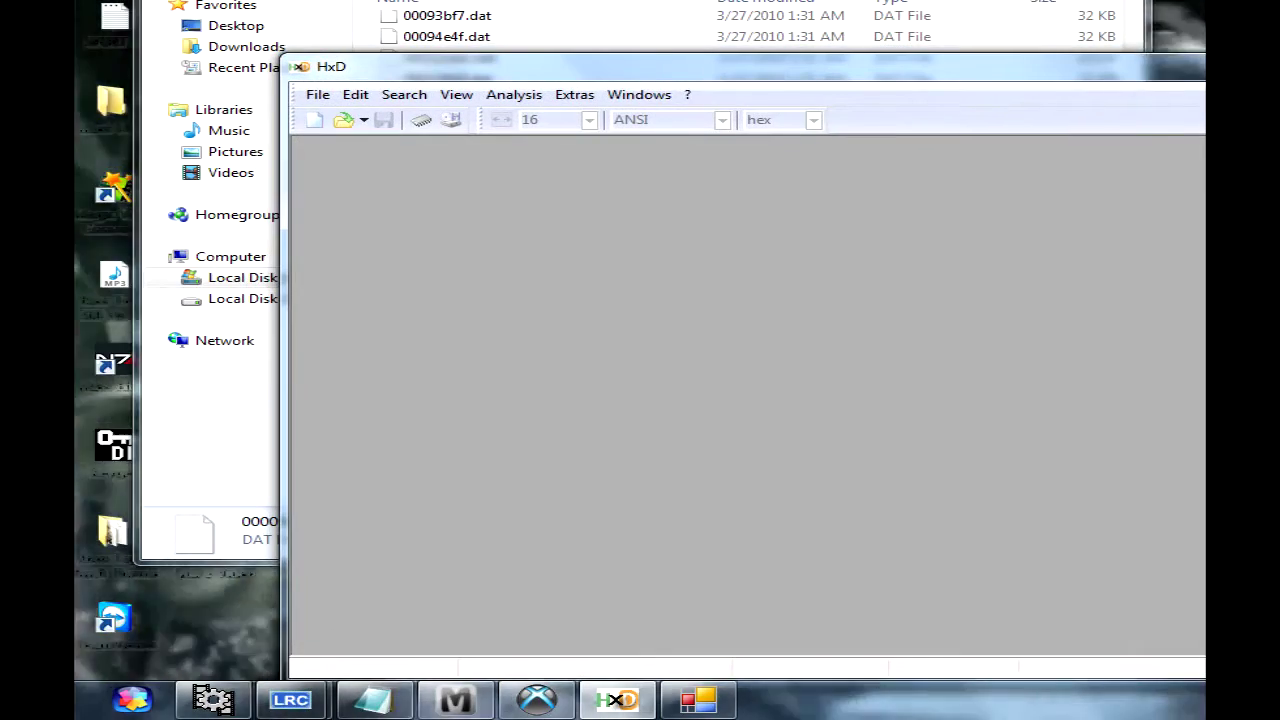
pyautogui.hotkey('alt', 'Tab')
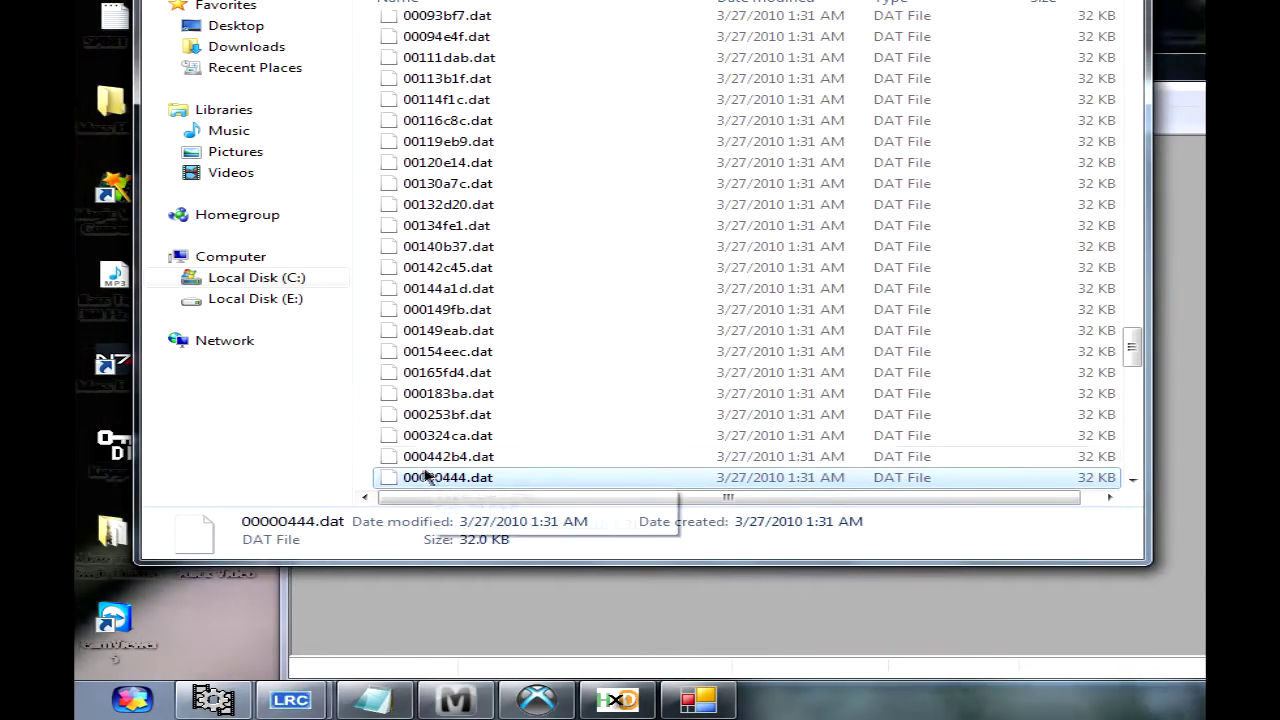
pyautogui.moveTo(434, 479); pyautogui.dragTo(757, 620)
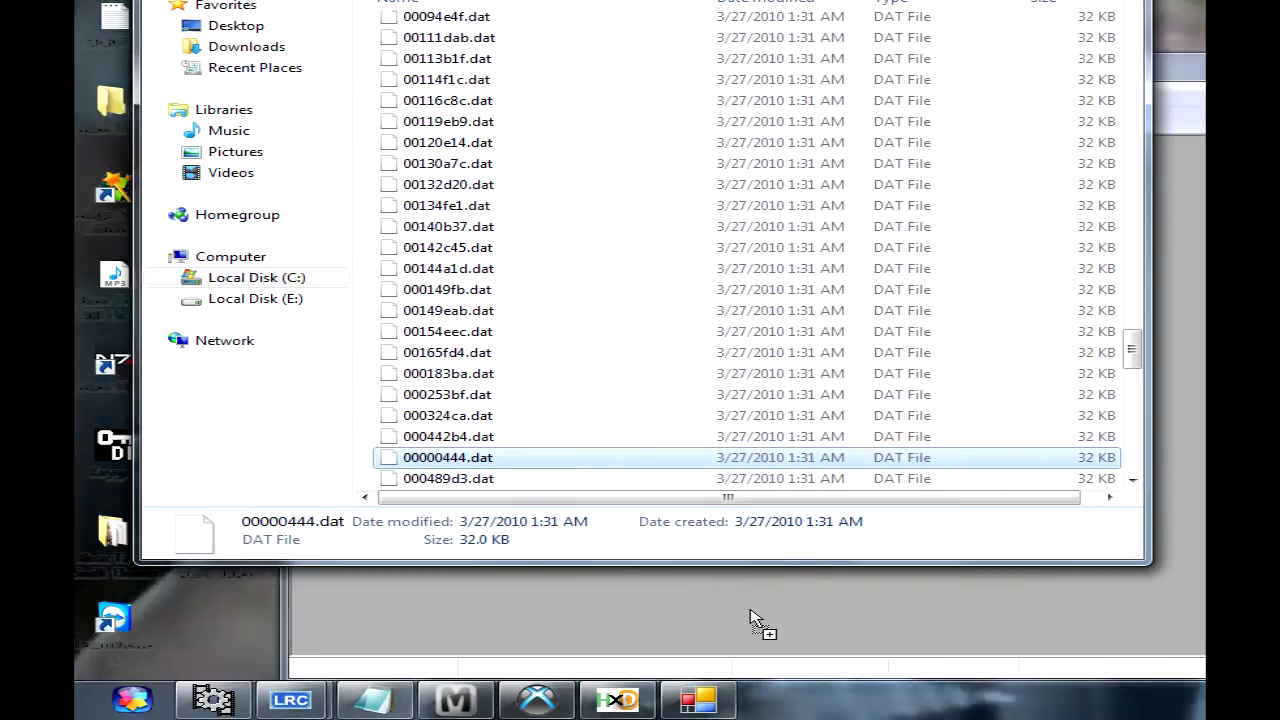
pyautogui.moveTo(830, 76); pyautogui.dragTo(640, 38)
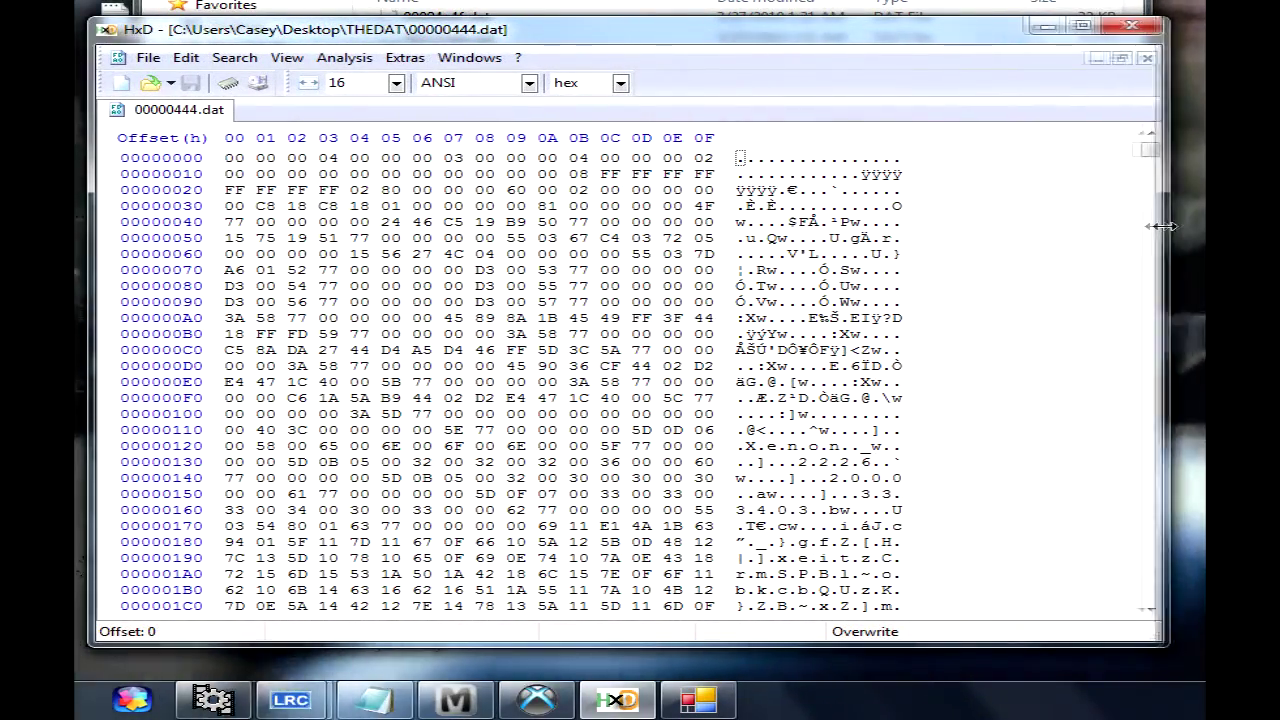
pyautogui.click(390, 238)
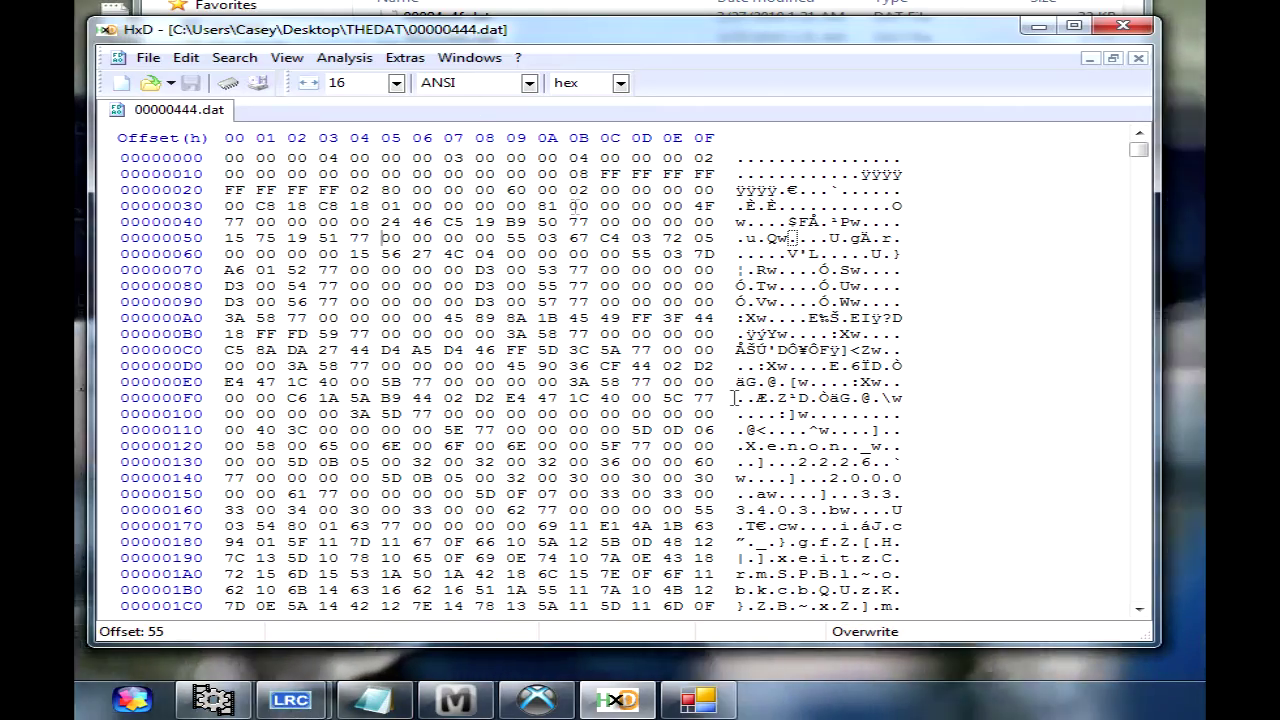
pyautogui.moveTo(588, 703)
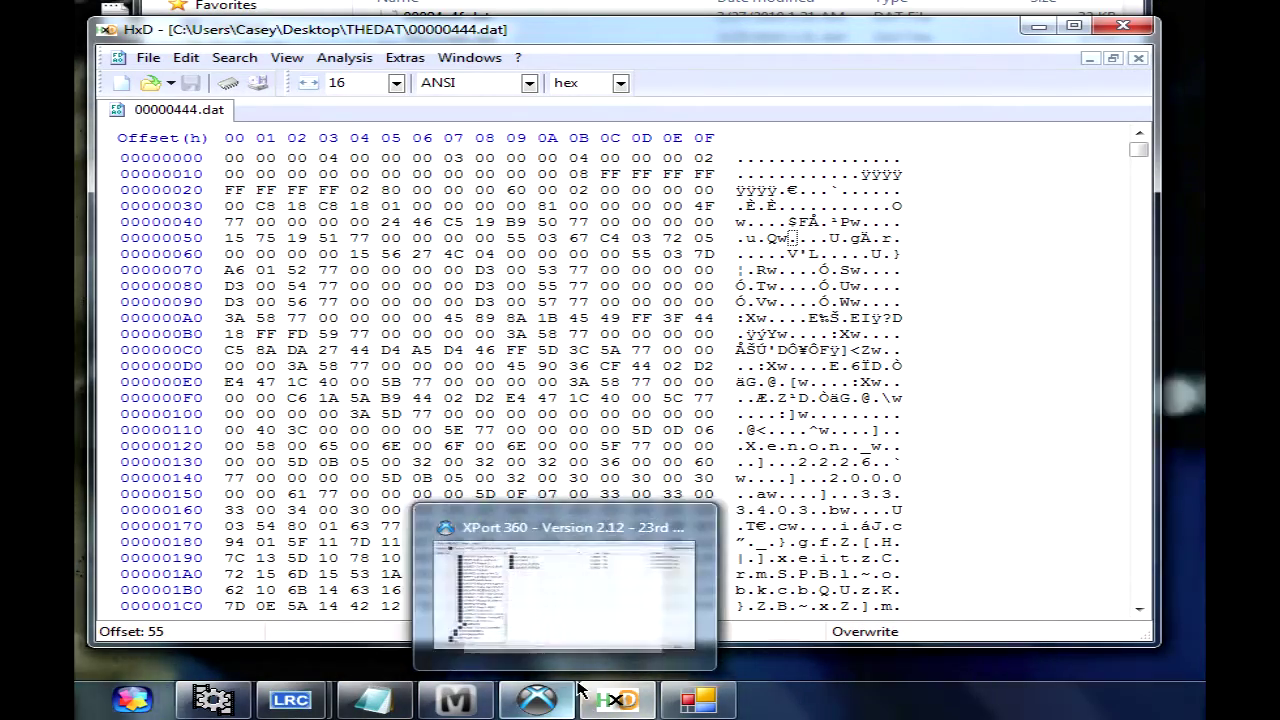
pyautogui.moveTo(533, 41); pyautogui.dragTo(610, 50)
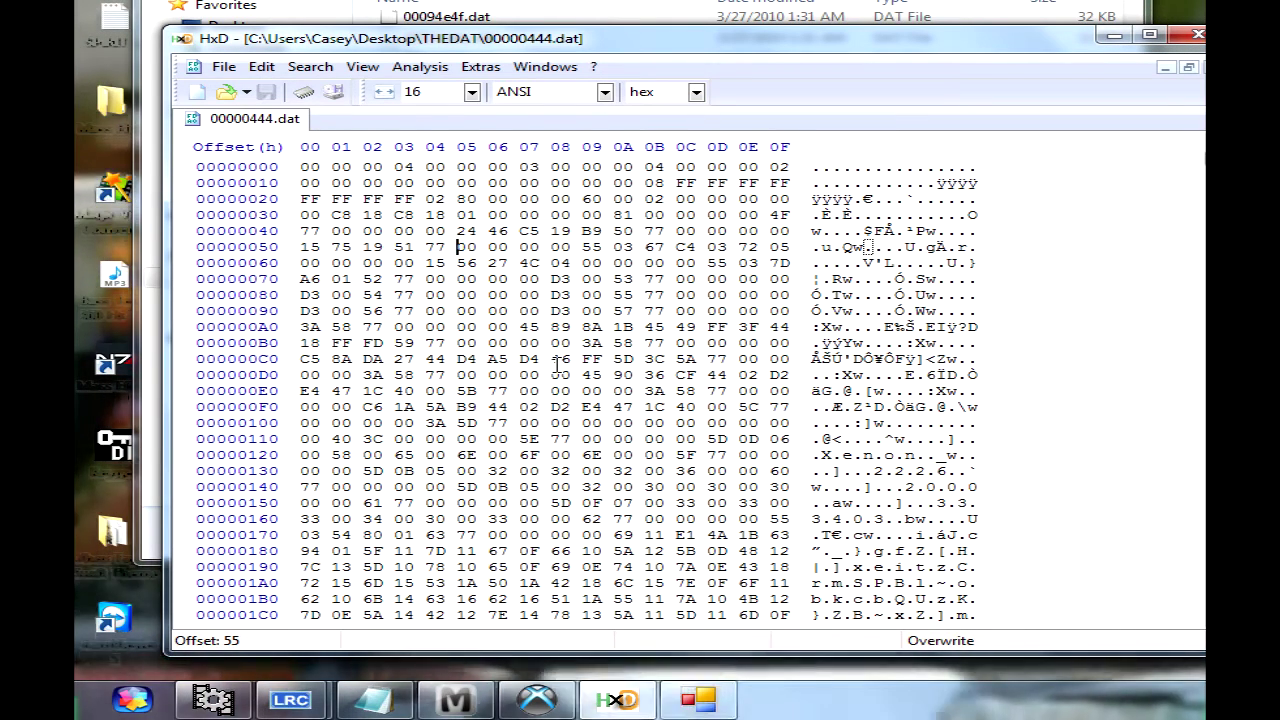
pyautogui.press('super')
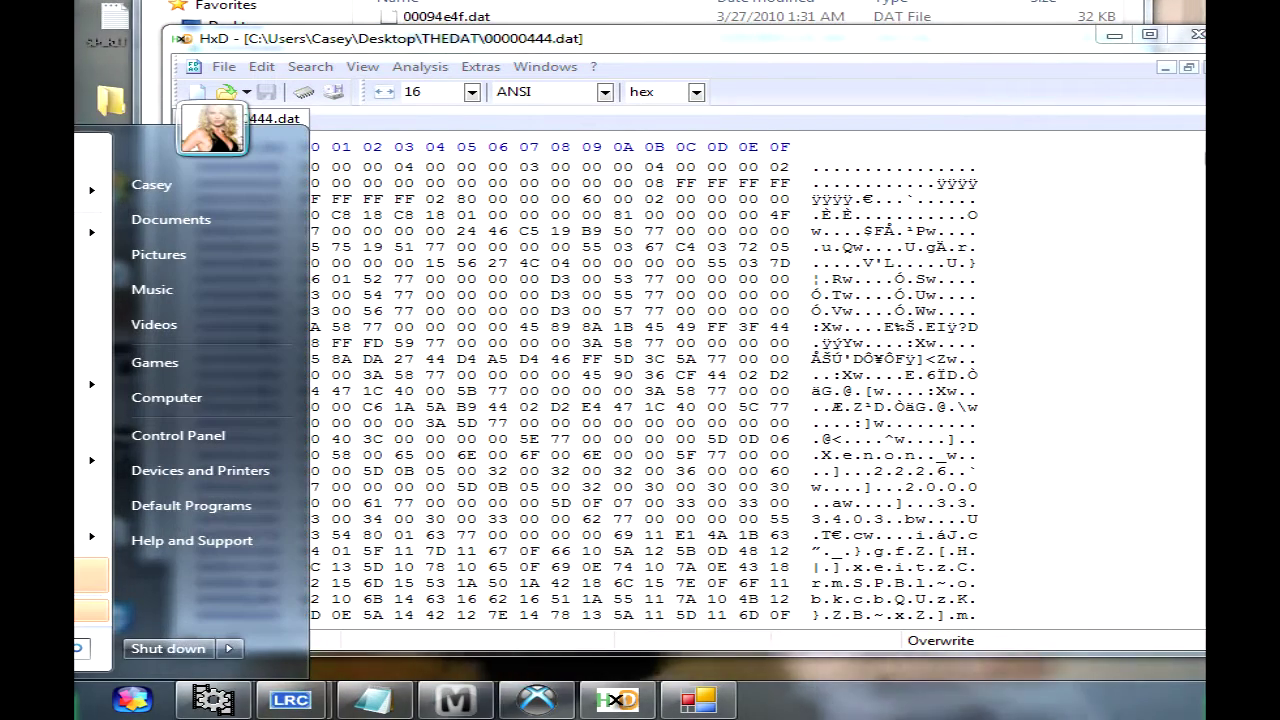
pyautogui.write('c')
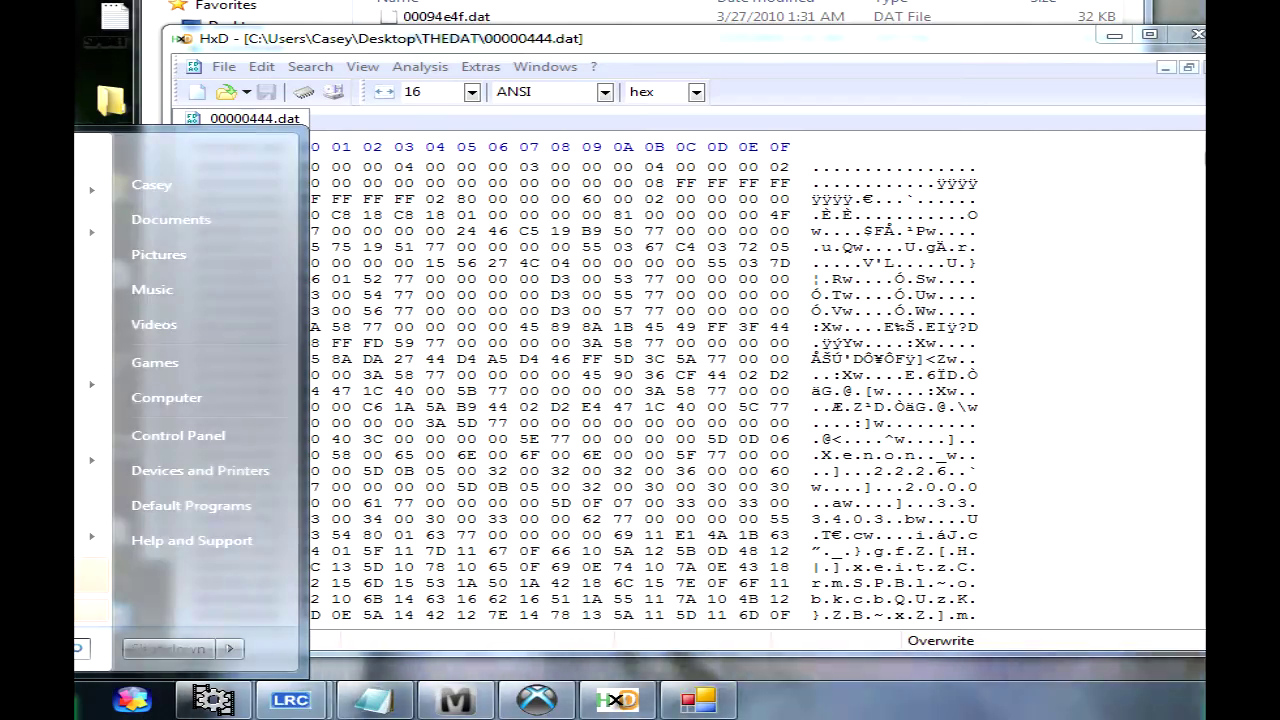
pyautogui.press('Escape')
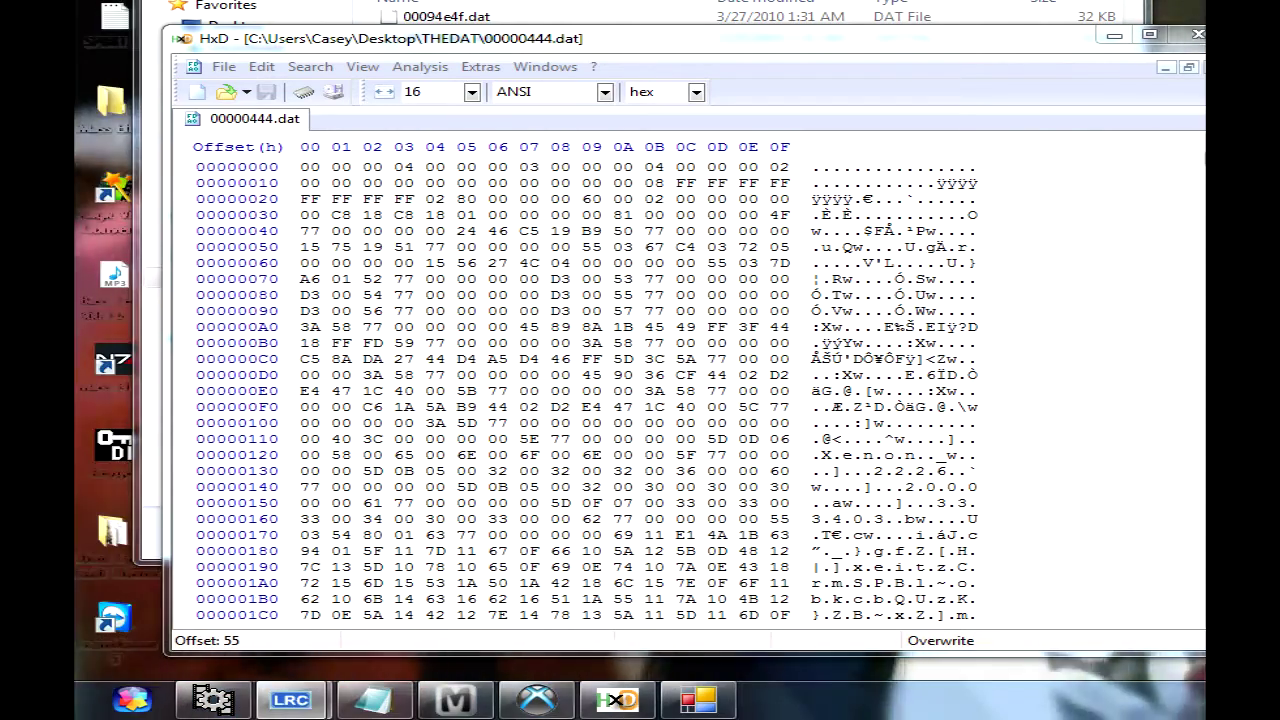
# - Browse the folder of modding tools and open its Hex WorkShop folder
pyautogui.hotkey('alt', 'Tab')
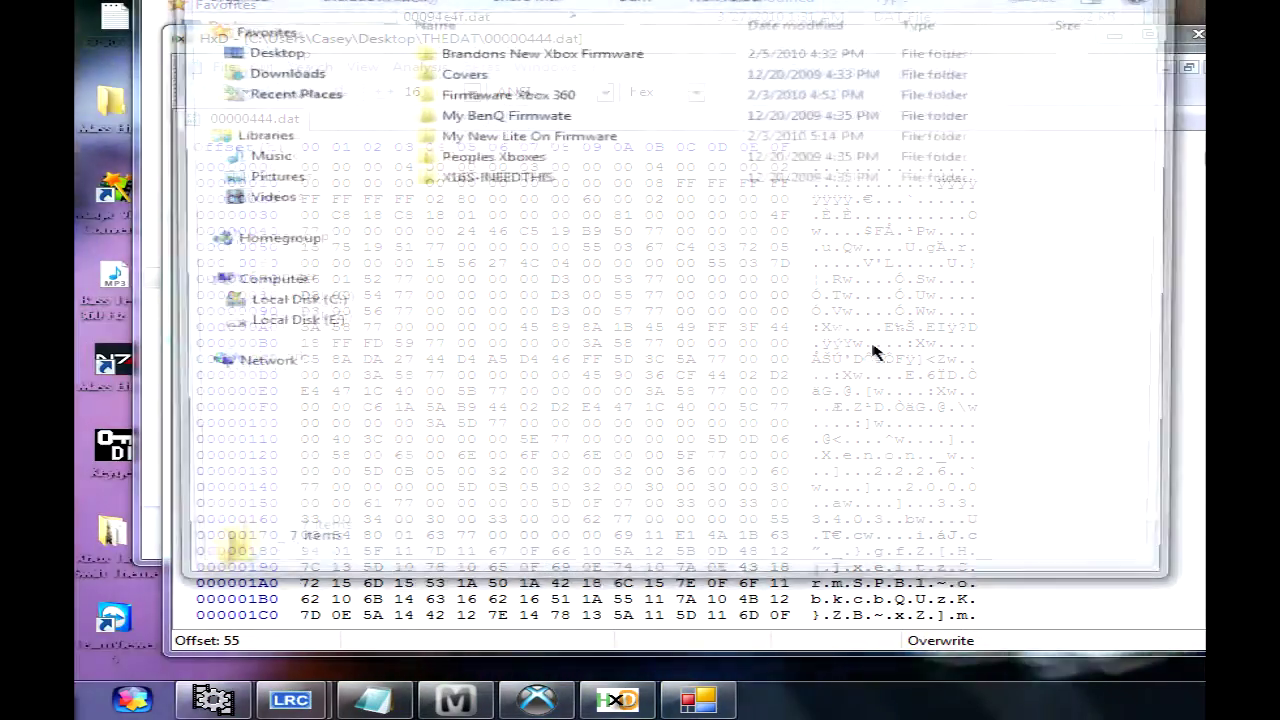
pyautogui.doubleClick(523, 94)
pyautogui.doubleClick(530, 240)
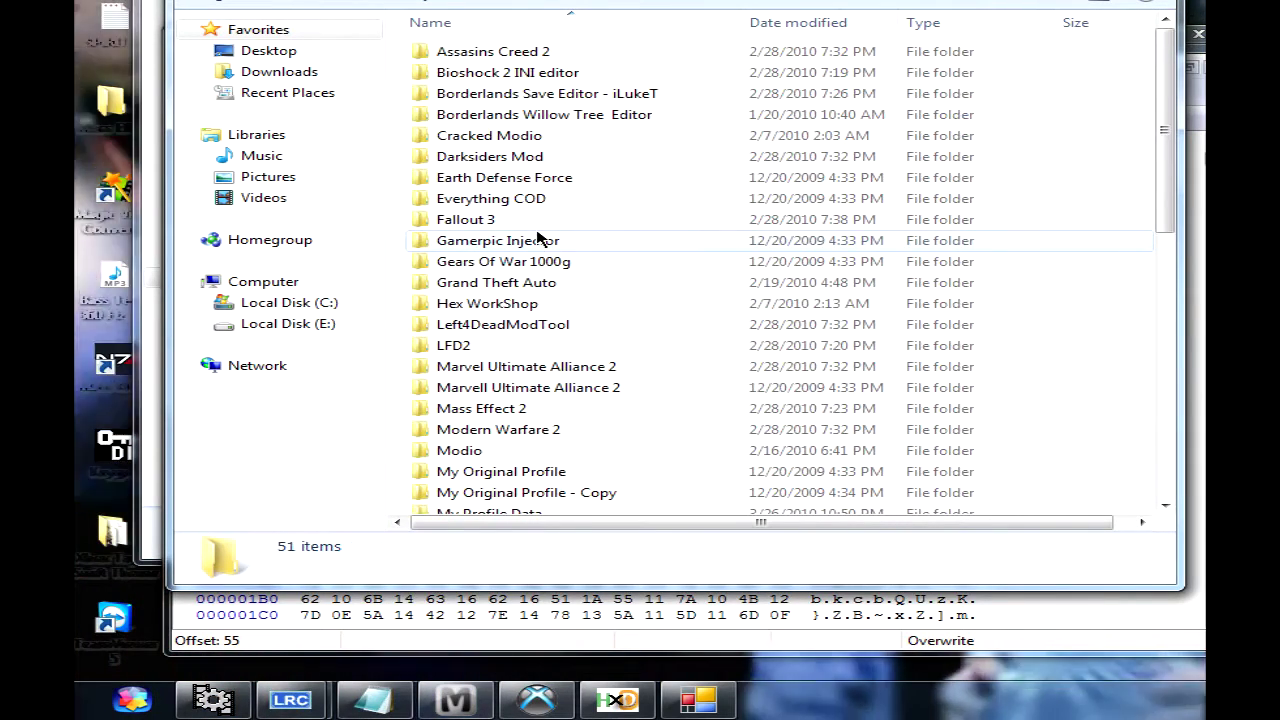
pyautogui.click(538, 240)
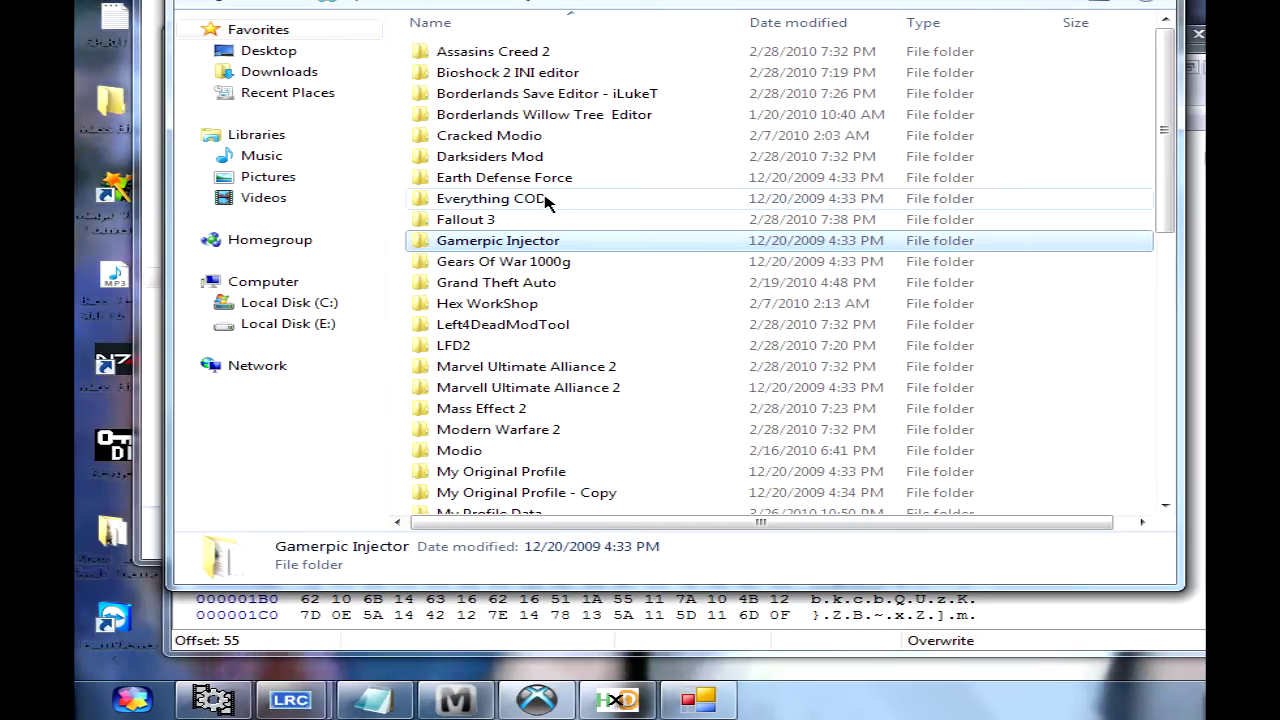
pyautogui.press('h')
pyautogui.press('h')
pyautogui.press('h')
pyautogui.press('h')
pyautogui.press('h')
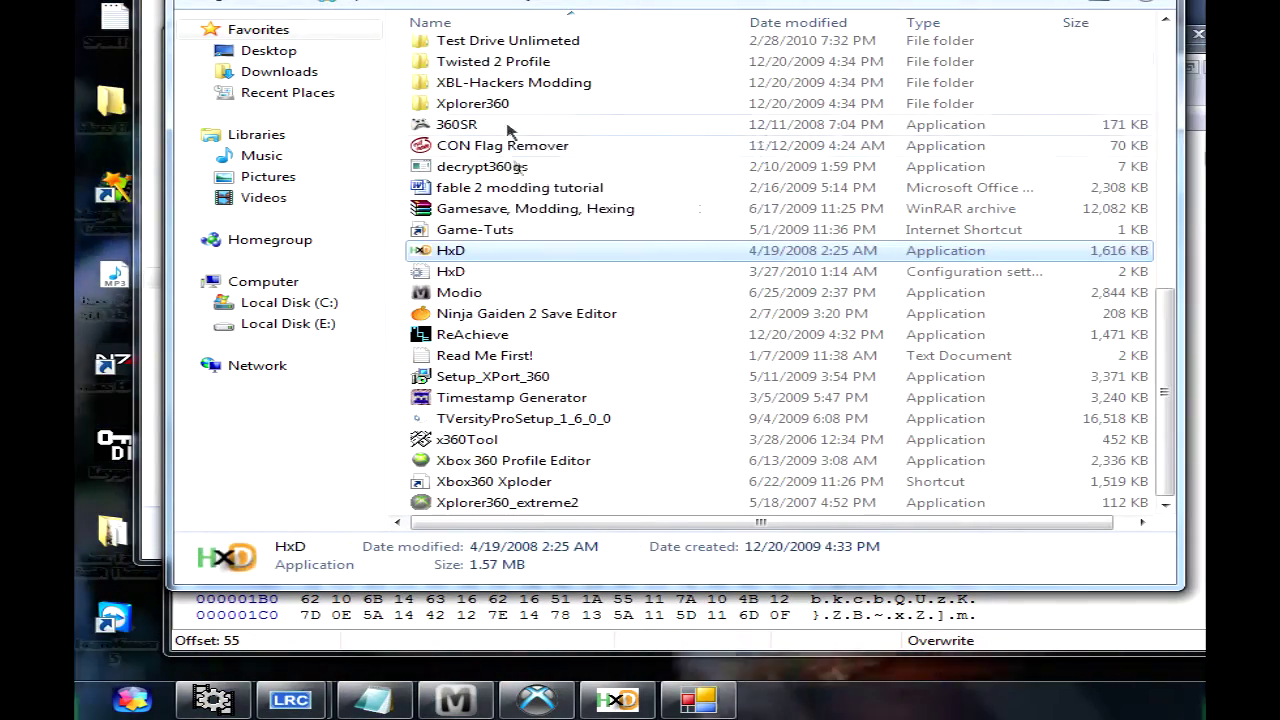
pyautogui.press('h')
pyautogui.press('h')
pyautogui.press('h')
pyautogui.press('h')
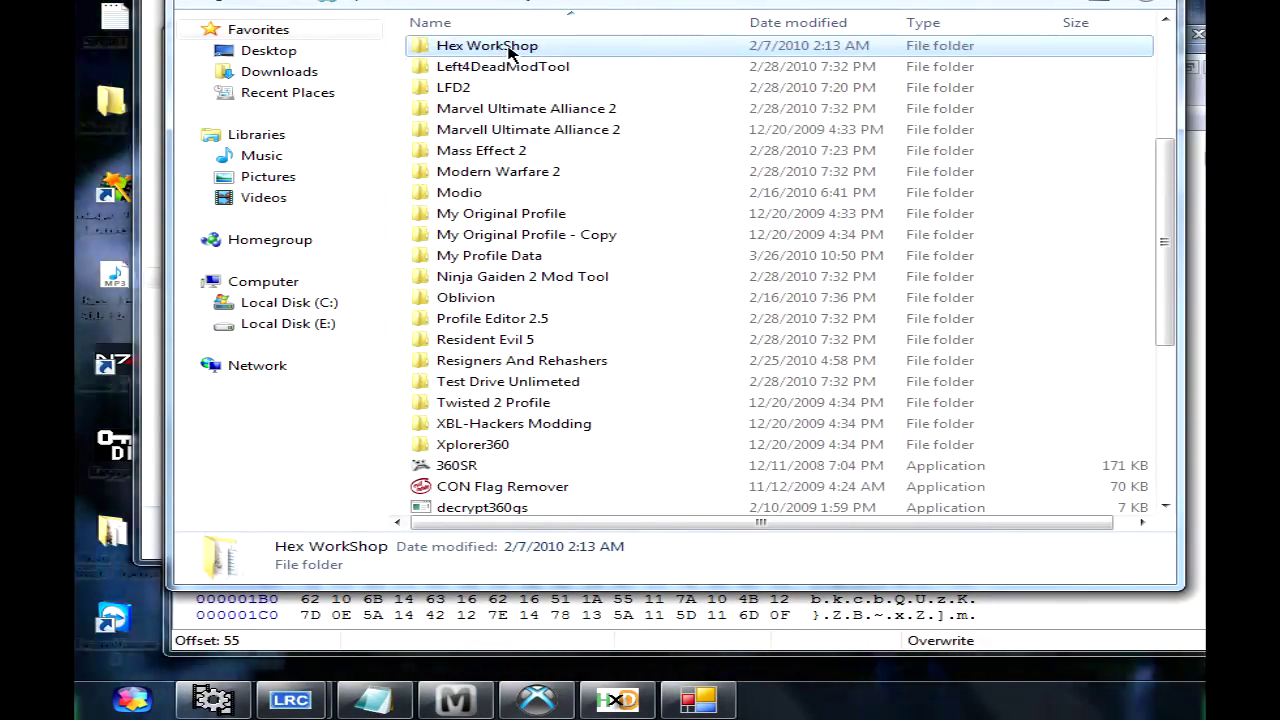
pyautogui.doubleClick(508, 50)
# - Launch BConv32, close the folder window and place Base Converter over the hex editor
pyautogui.doubleClick(500, 158)
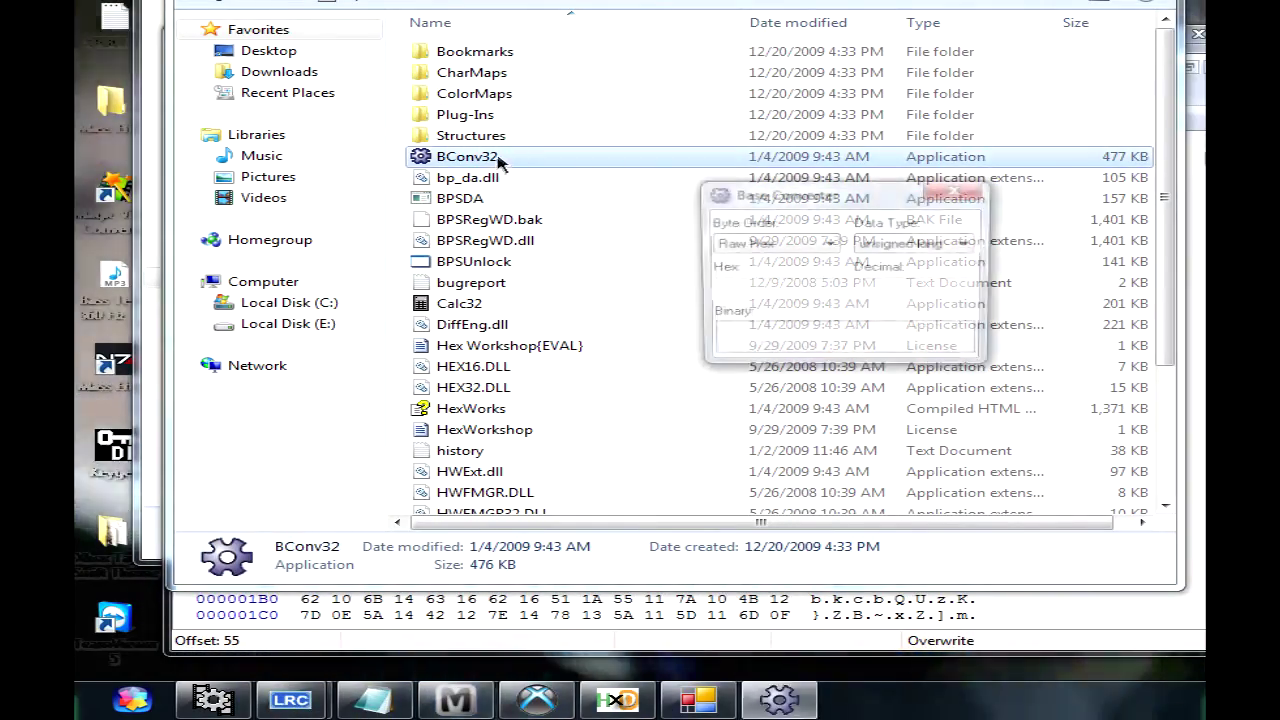
pyautogui.click(1080, 2)
pyautogui.moveTo(826, 202); pyautogui.dragTo(1066, 228)
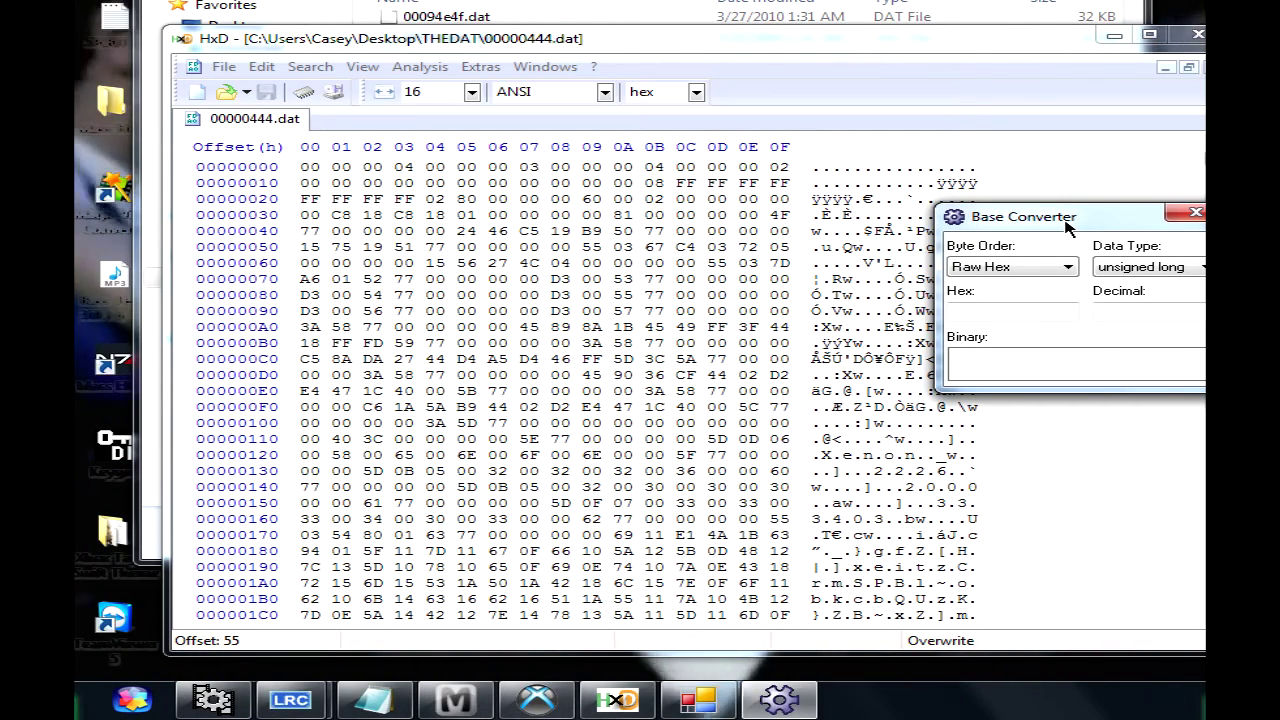
pyautogui.moveTo(1068, 228); pyautogui.dragTo(688, 196)
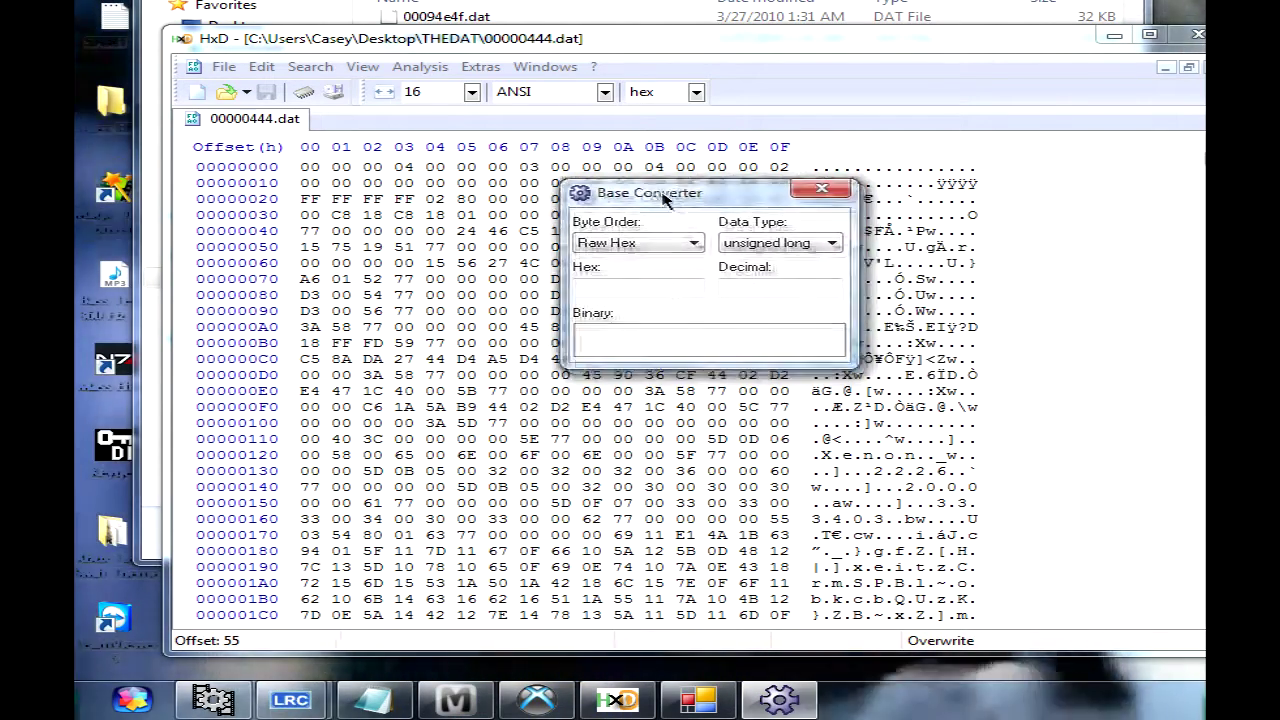
# - Bring up the Notepad notes beside Base Converter and copy the number 481
pyautogui.click(375, 699)
pyautogui.moveTo(443, 80); pyautogui.dragTo(1190, 148)
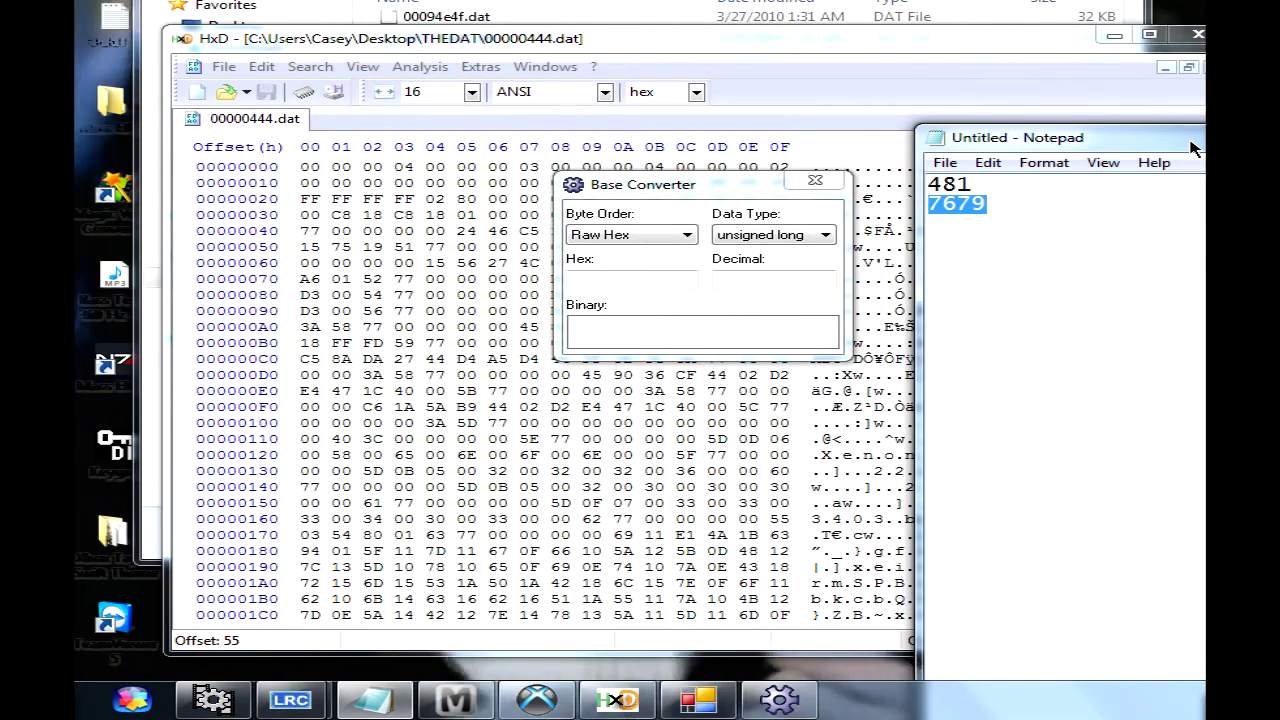
pyautogui.moveTo(978, 184); pyautogui.dragTo(876, 180)
pyautogui.moveTo(1006, 202); pyautogui.dragTo(963, 185)
pyautogui.doubleClick(965, 184)
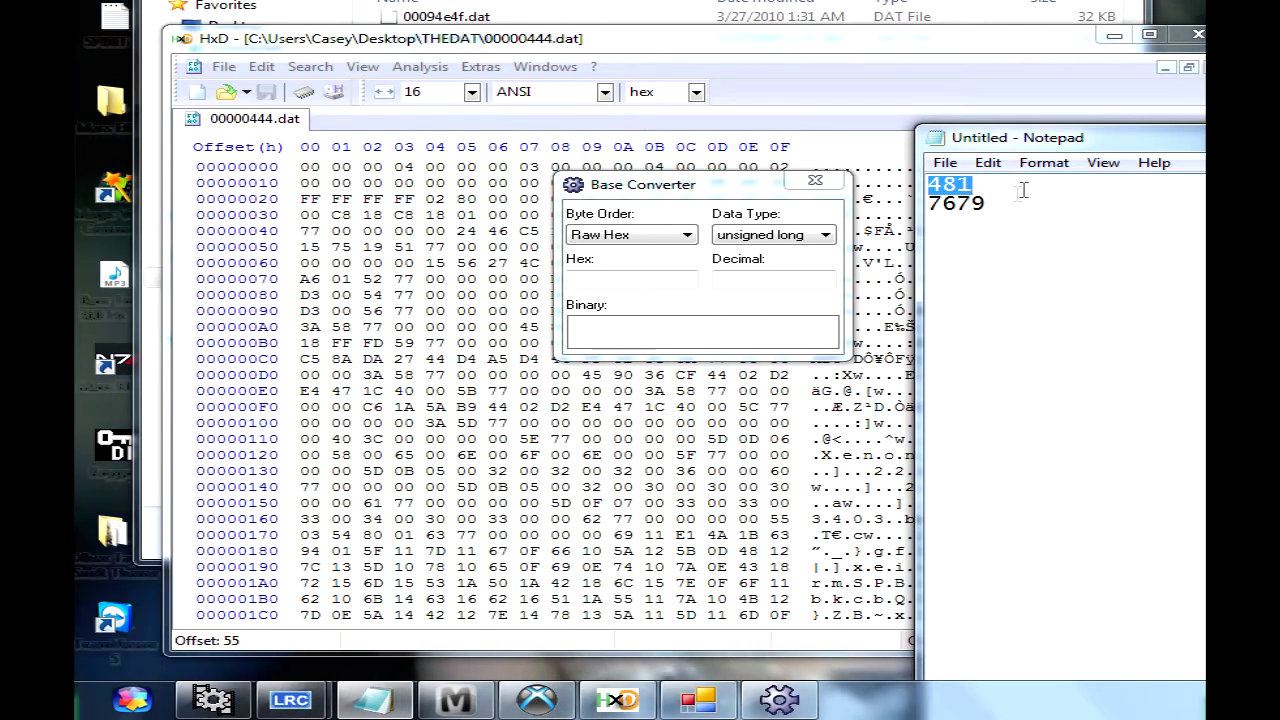
pyautogui.rightClick(975, 184)
pyautogui.click(997, 258)
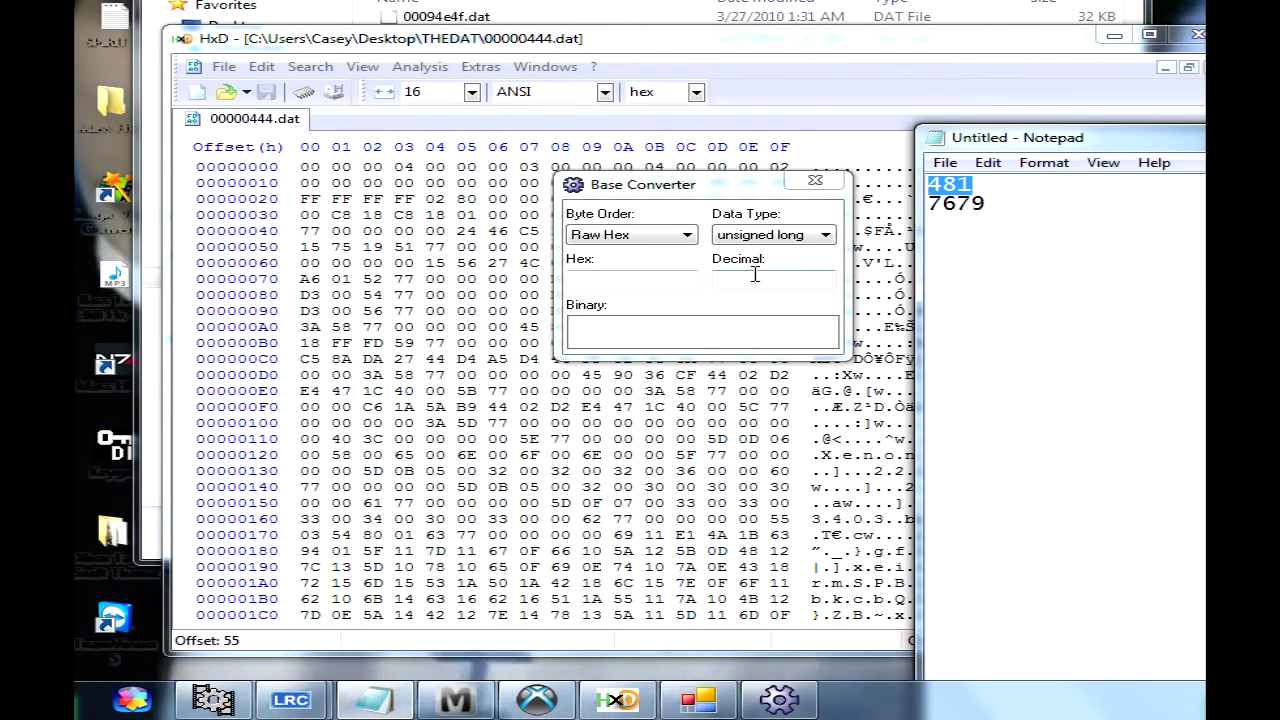
# - Convert the copied decimal 481 to hex in Base Converter and copy the hex value
pyautogui.click(755, 275)
pyautogui.rightClick(745, 286)
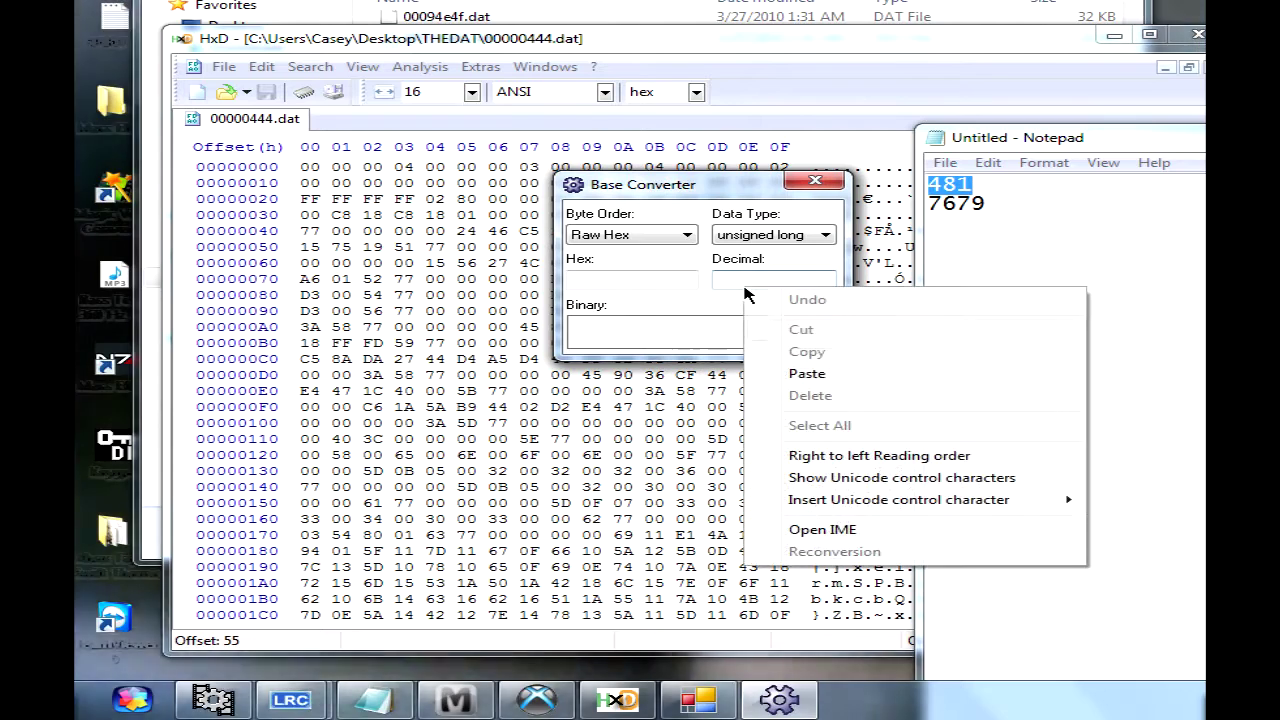
pyautogui.click(807, 374)
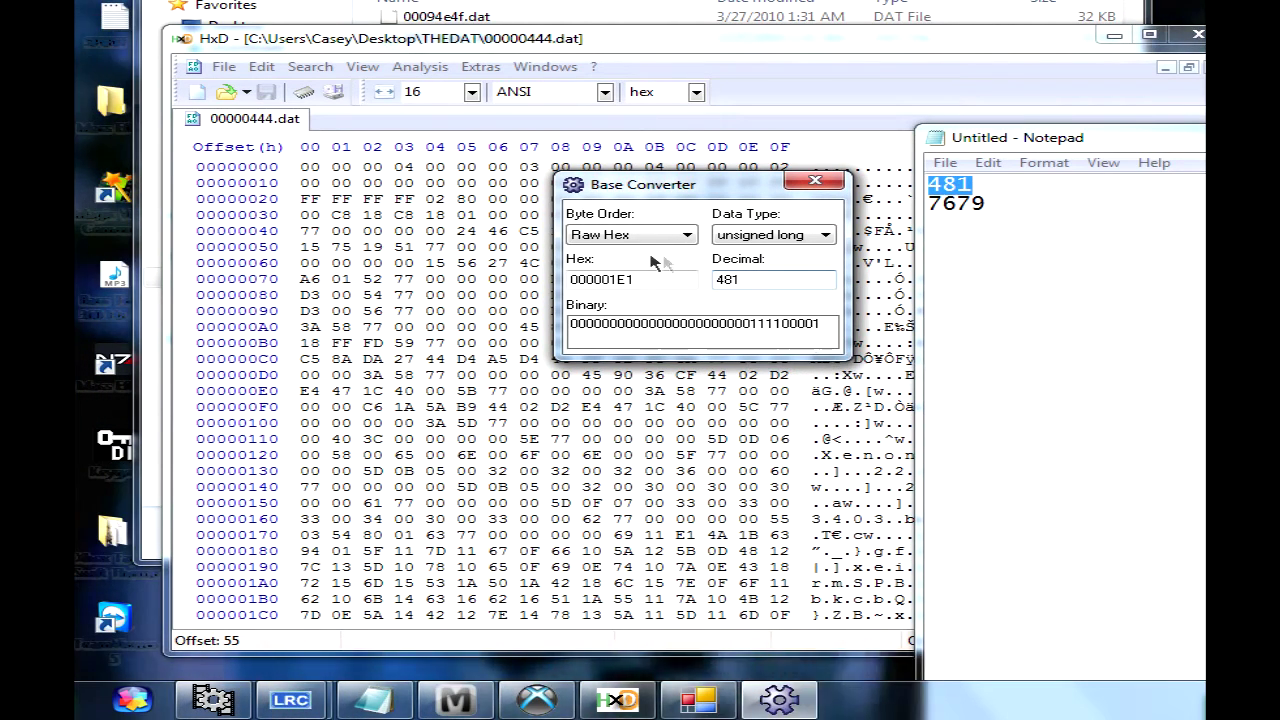
pyautogui.moveTo(670, 285); pyautogui.dragTo(478, 272)
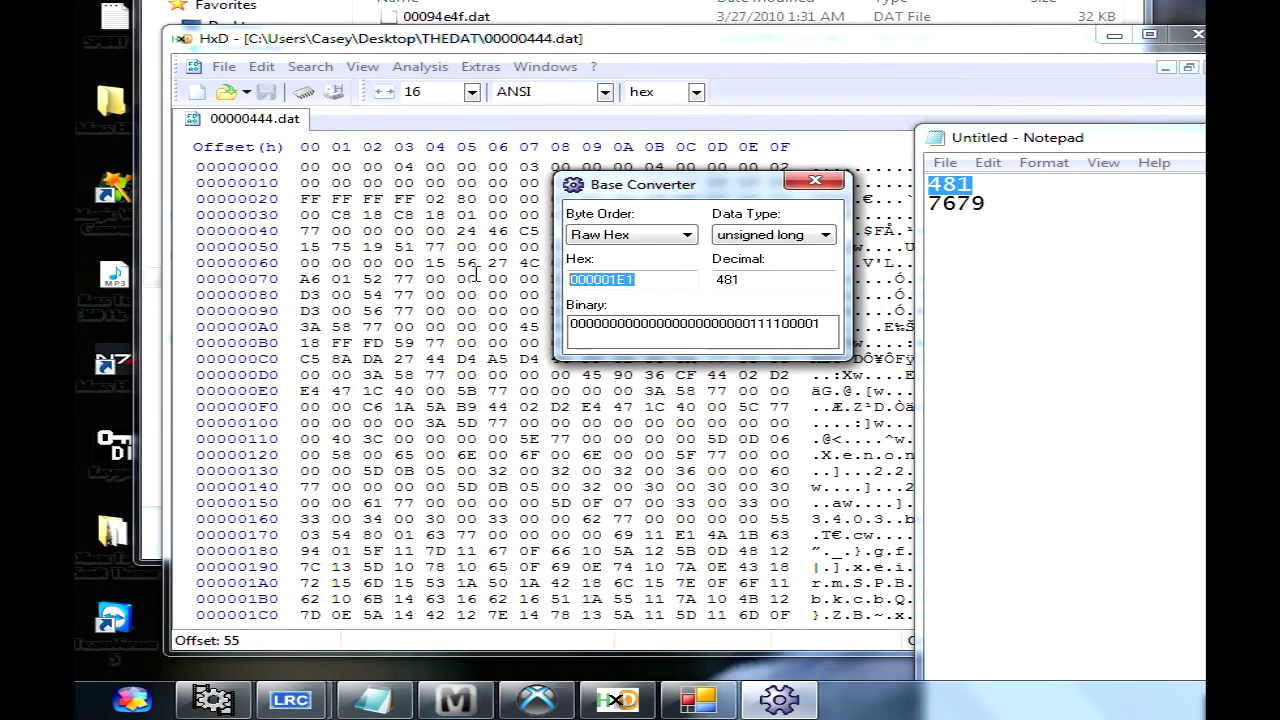
pyautogui.rightClick(620, 279)
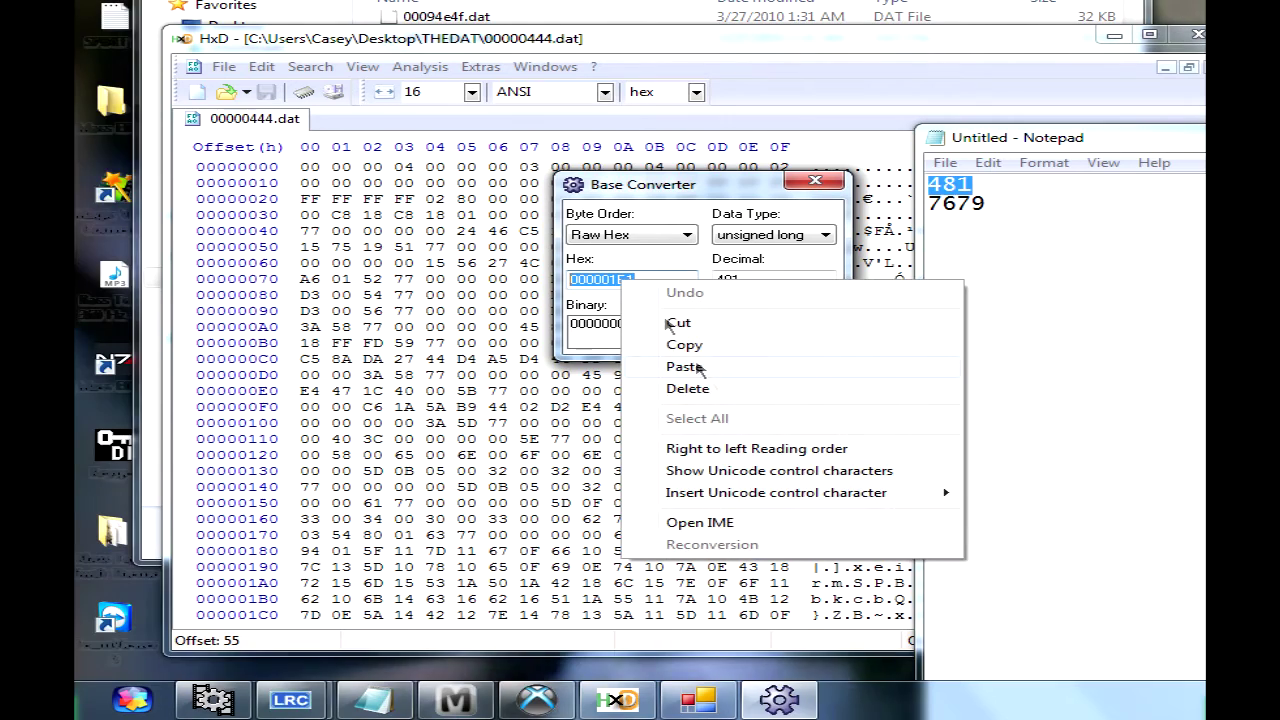
pyautogui.click(716, 345)
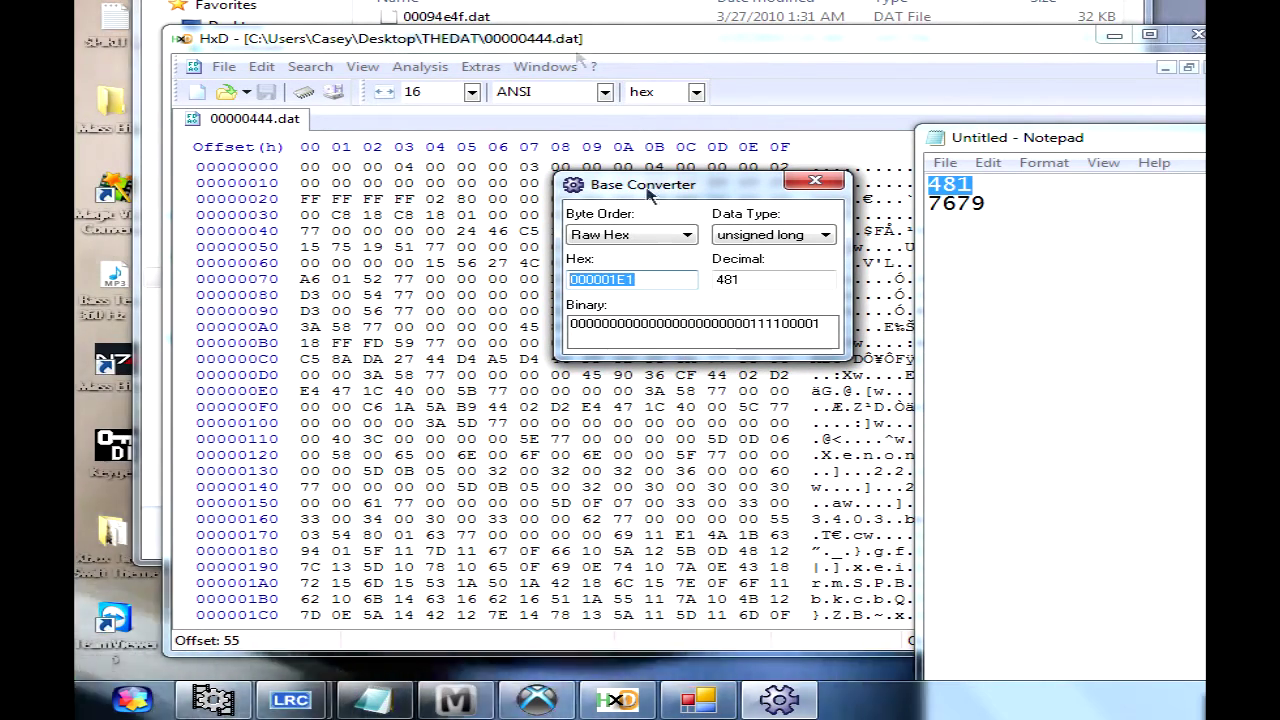
pyautogui.rightClick(607, 272)
pyautogui.click(622, 345)
# - Search 00000444.dat in the hex editor for the copied value 000001E1, using the Hex-values datatype and forward direction
pyautogui.click(700, 65)
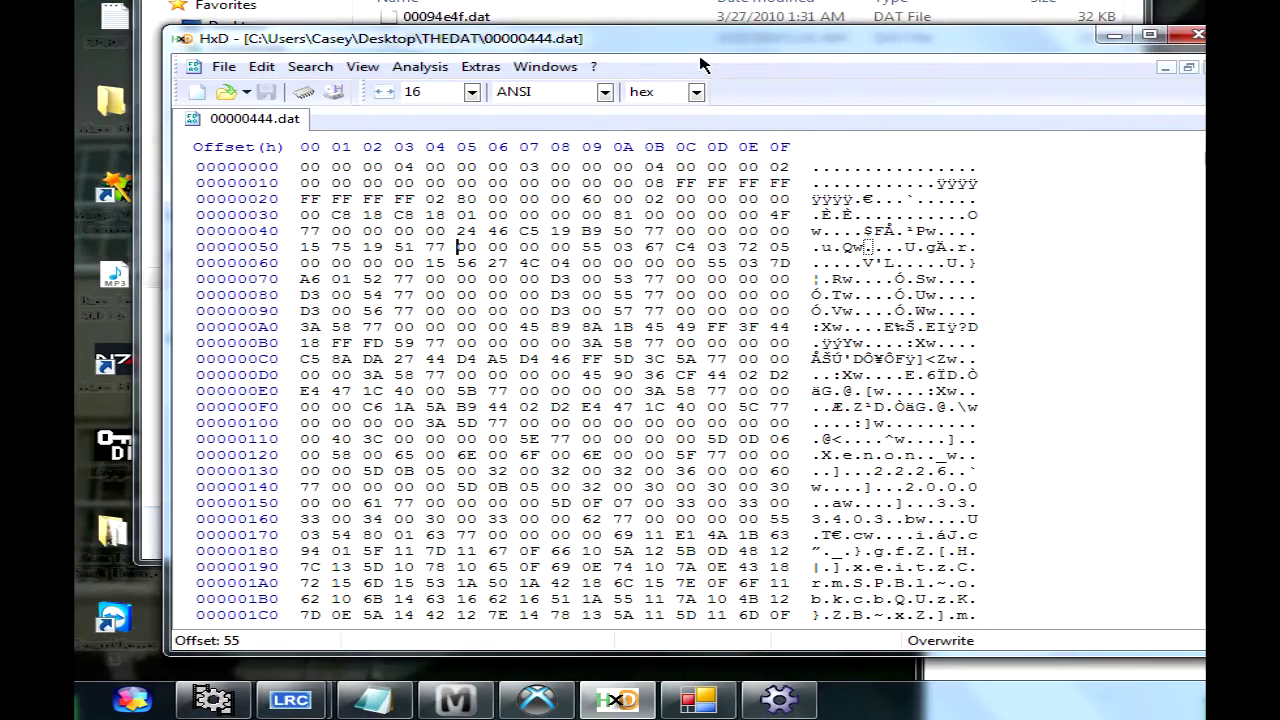
pyautogui.hotkey('ctrl', 'f')
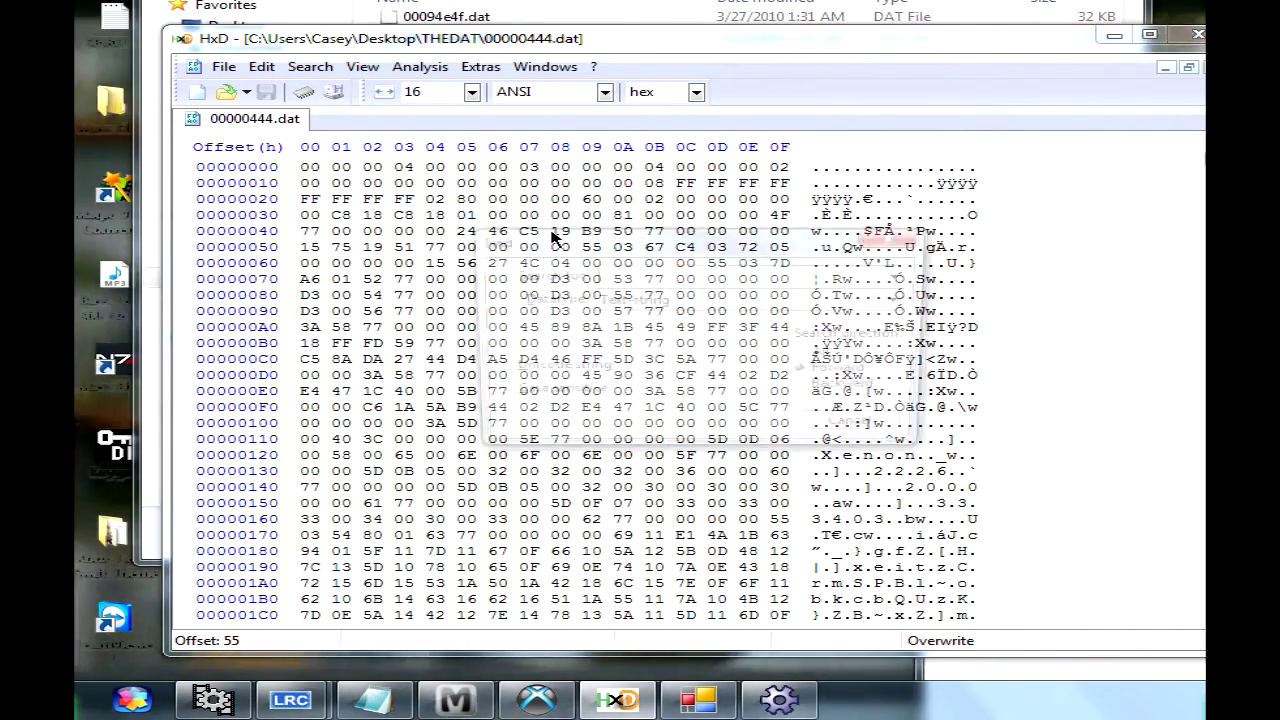
pyautogui.click(630, 305)
pyautogui.click(646, 334)
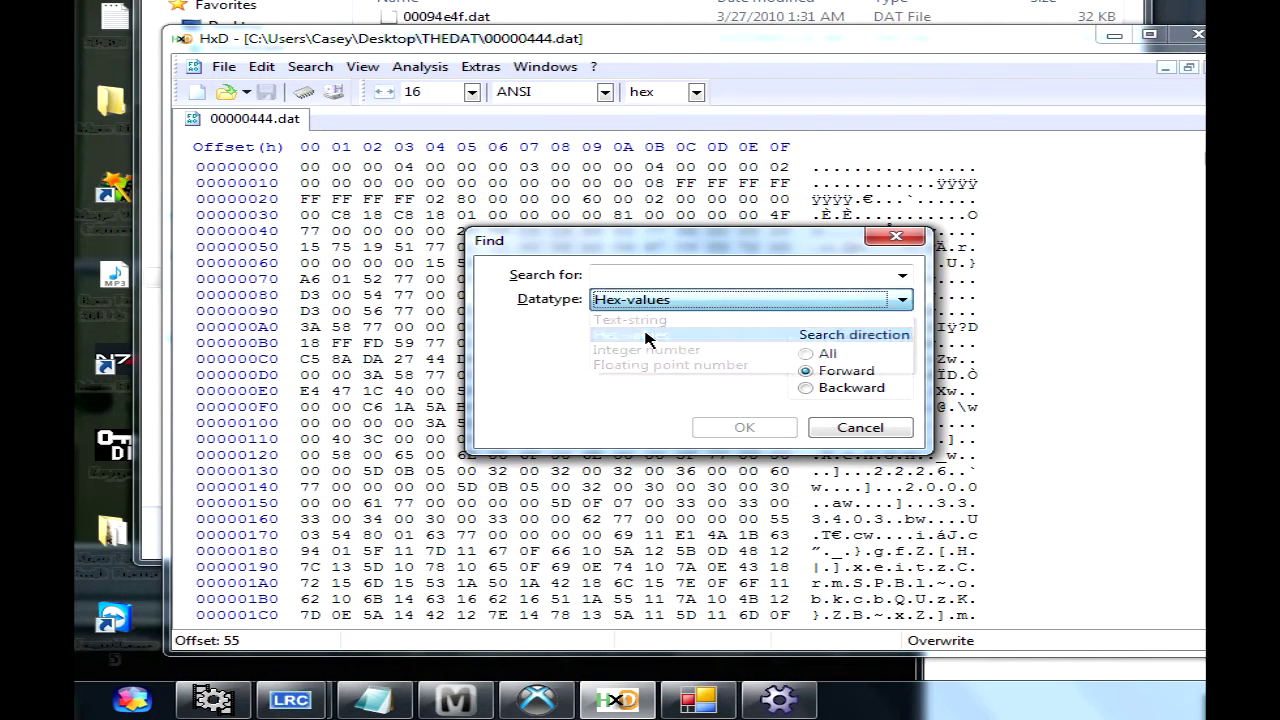
pyautogui.click(632, 276)
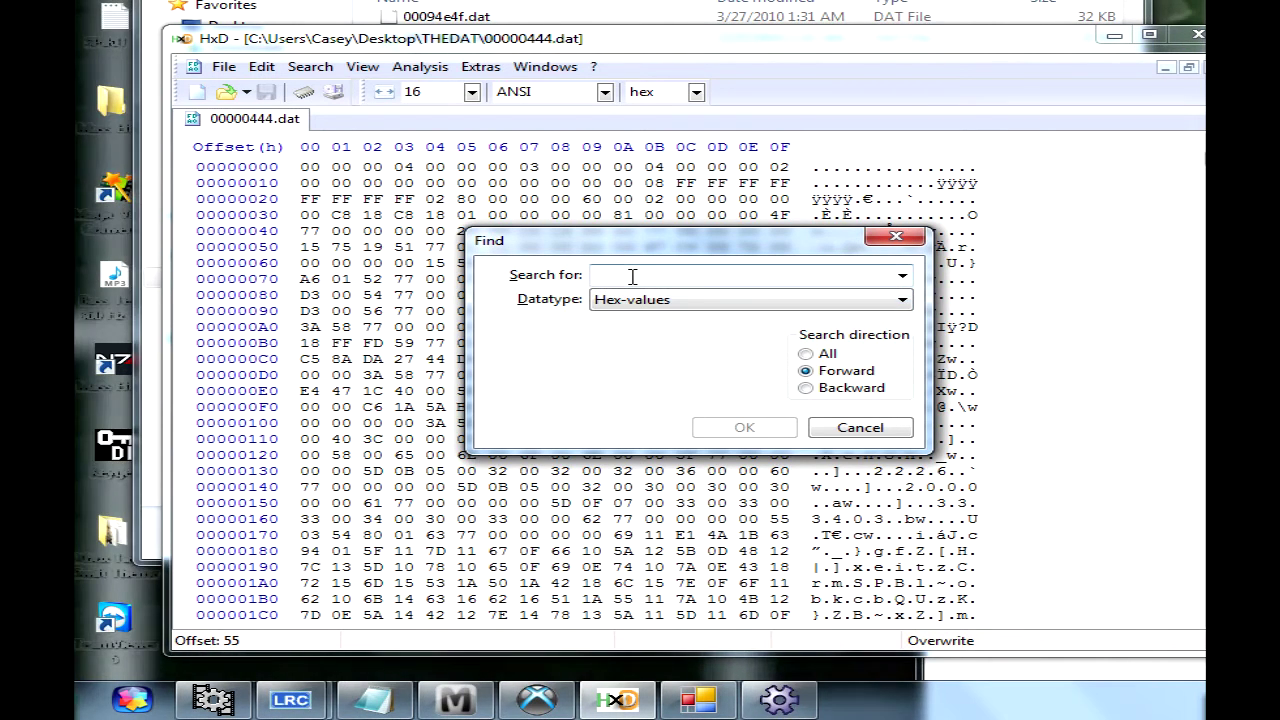
pyautogui.rightClick(632, 276)
pyautogui.click(776, 364)
pyautogui.click(745, 427)
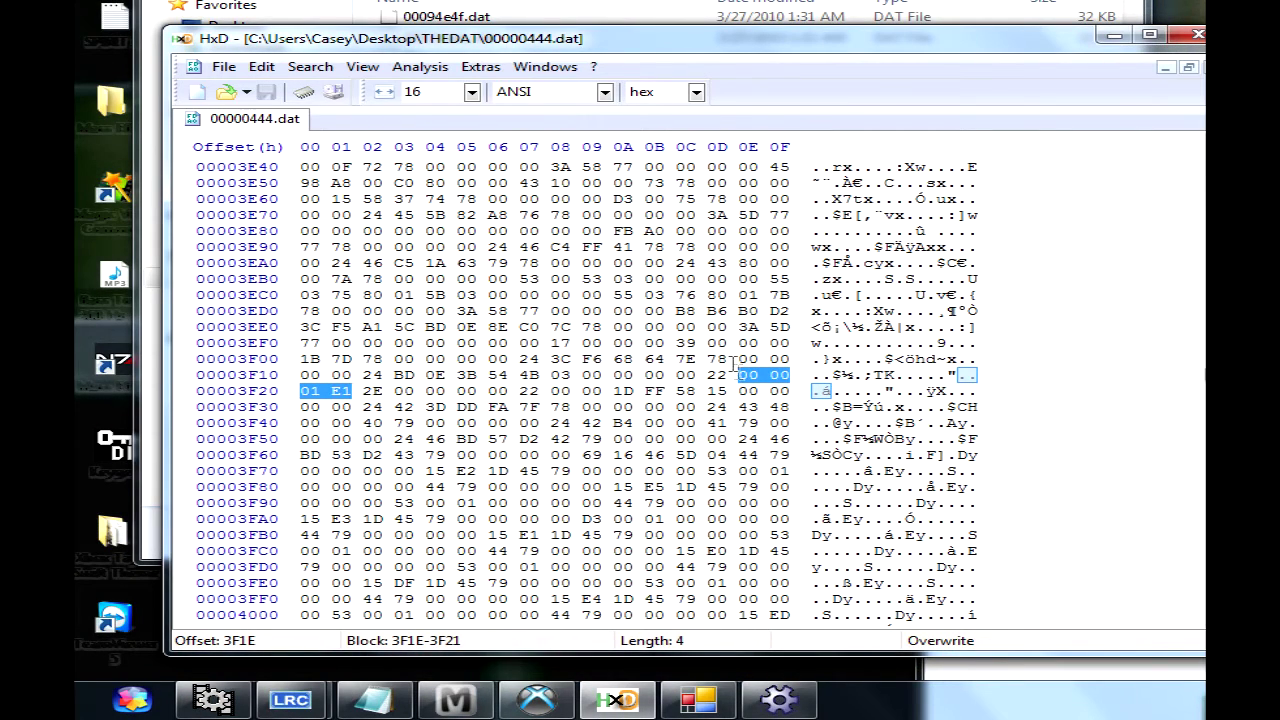
# - Glance at the Notepad numbers and repeat the forward search for 000001E1 from the start of the found bytes
pyautogui.hotkey('alt', 'Tab')
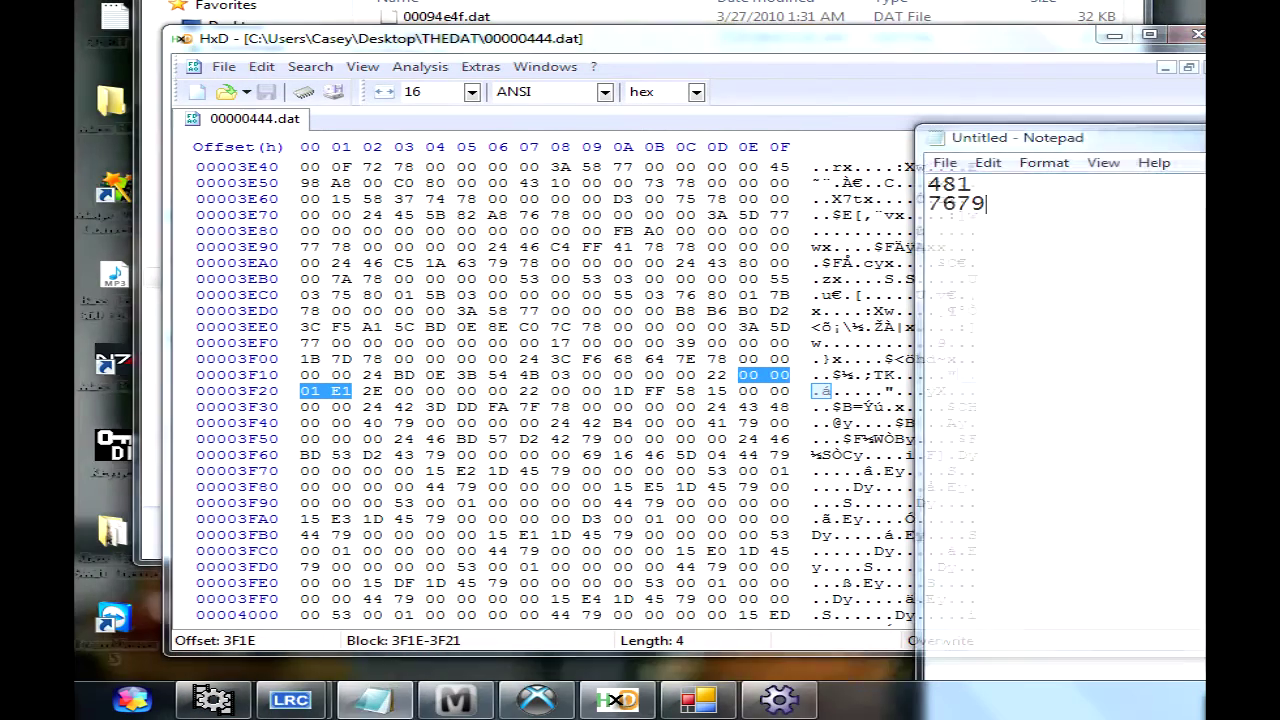
pyautogui.click(741, 375)
pyautogui.hotkey('ctrl', 'f')
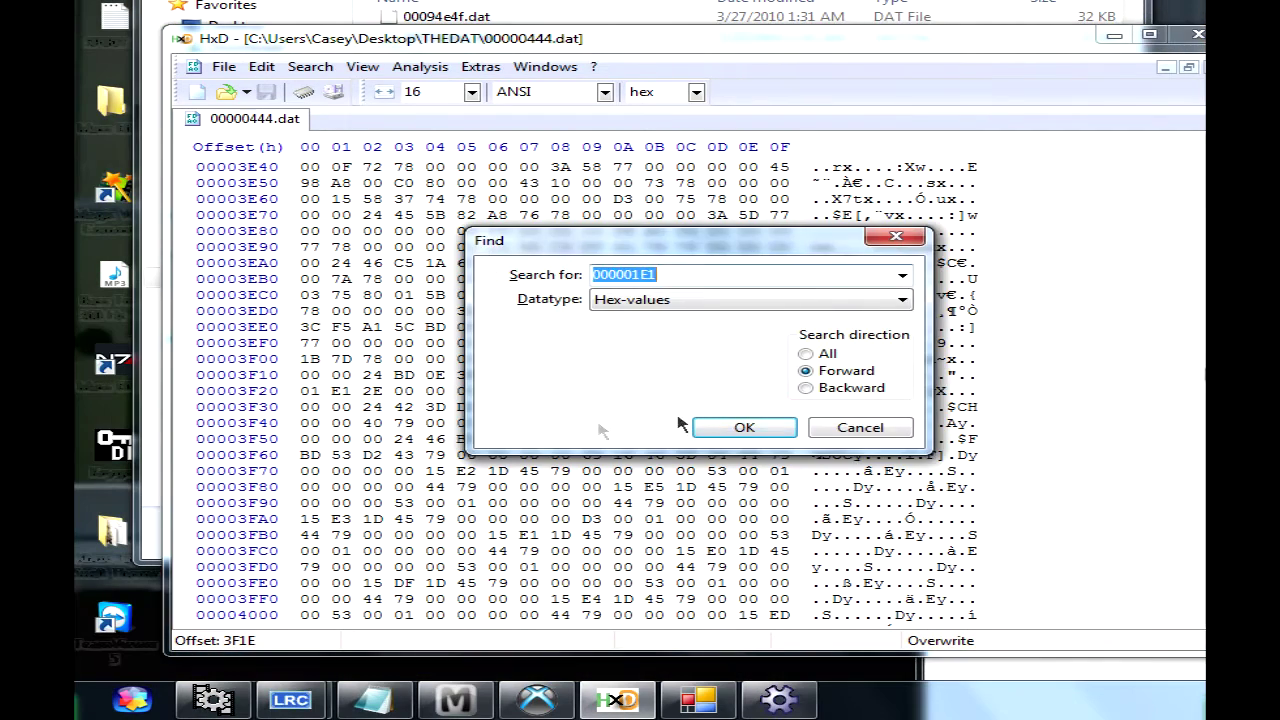
pyautogui.press('Return')
# - Convert decimal 999 to hex in Base Converter, move it clear of the found bytes and select the hex result
pyautogui.click(797, 707)
pyautogui.doubleClick(763, 283)
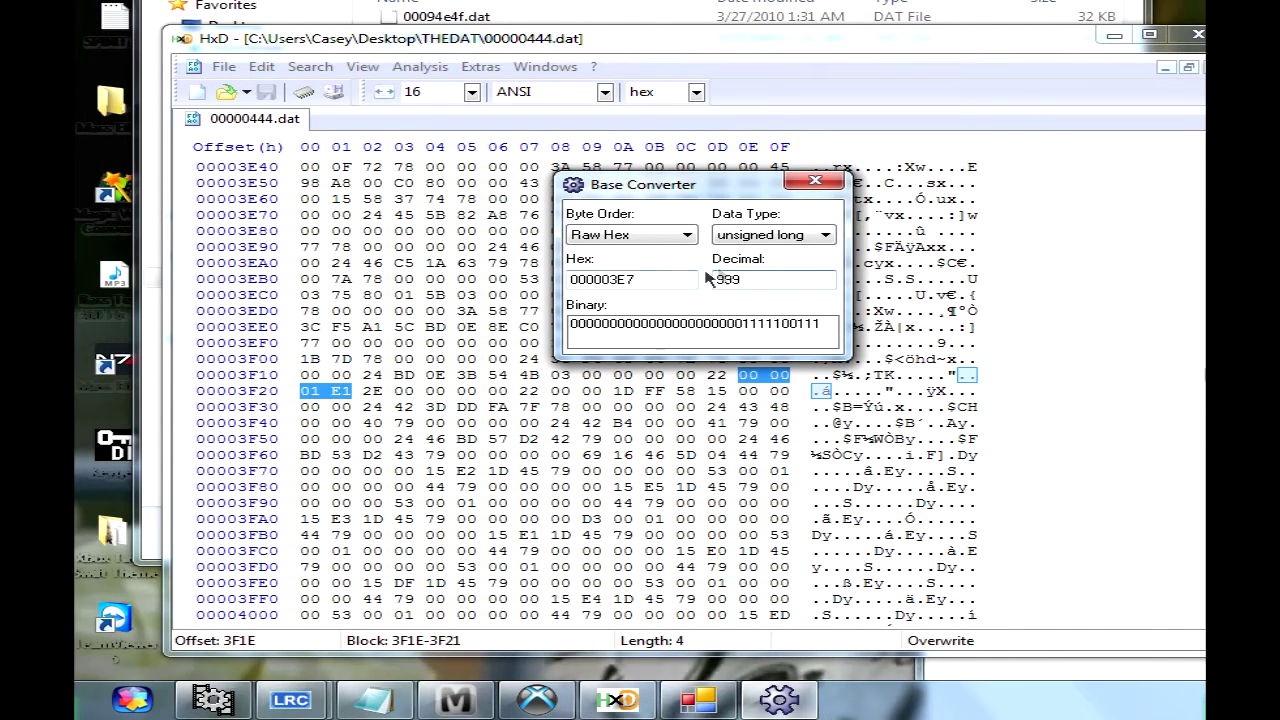
pyautogui.moveTo(671, 190); pyautogui.dragTo(685, 95)
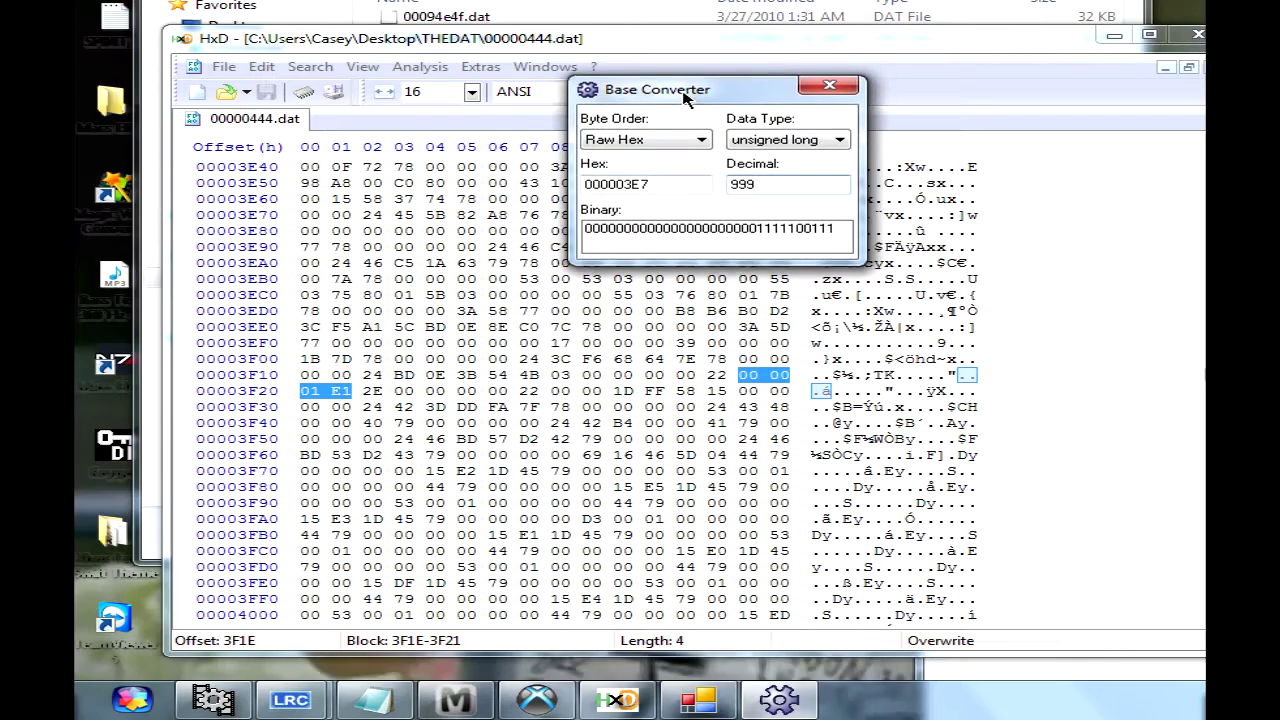
pyautogui.moveTo(671, 184); pyautogui.dragTo(551, 184)
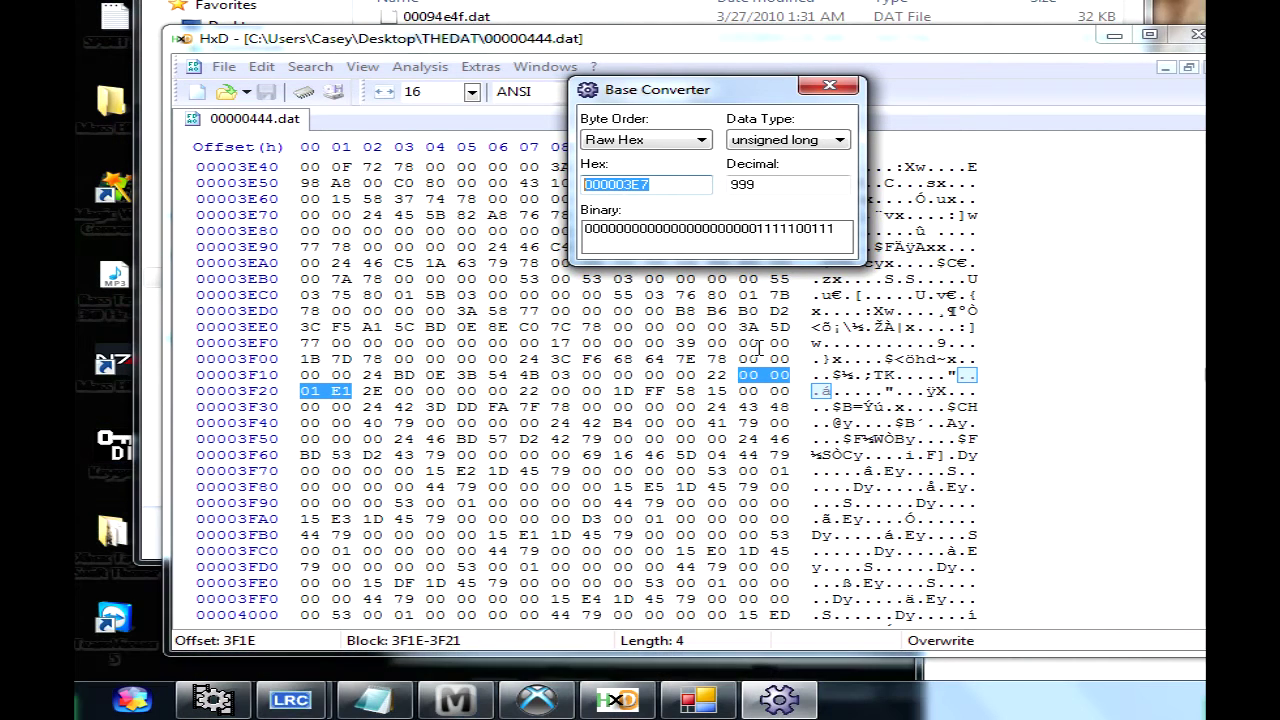
# - Place Base Converter and the hex editor side by side and overwrite the bytes 01 E1 in row 00003F20 with 03 E7
pyautogui.moveTo(708, 80); pyautogui.dragTo(264, 57)
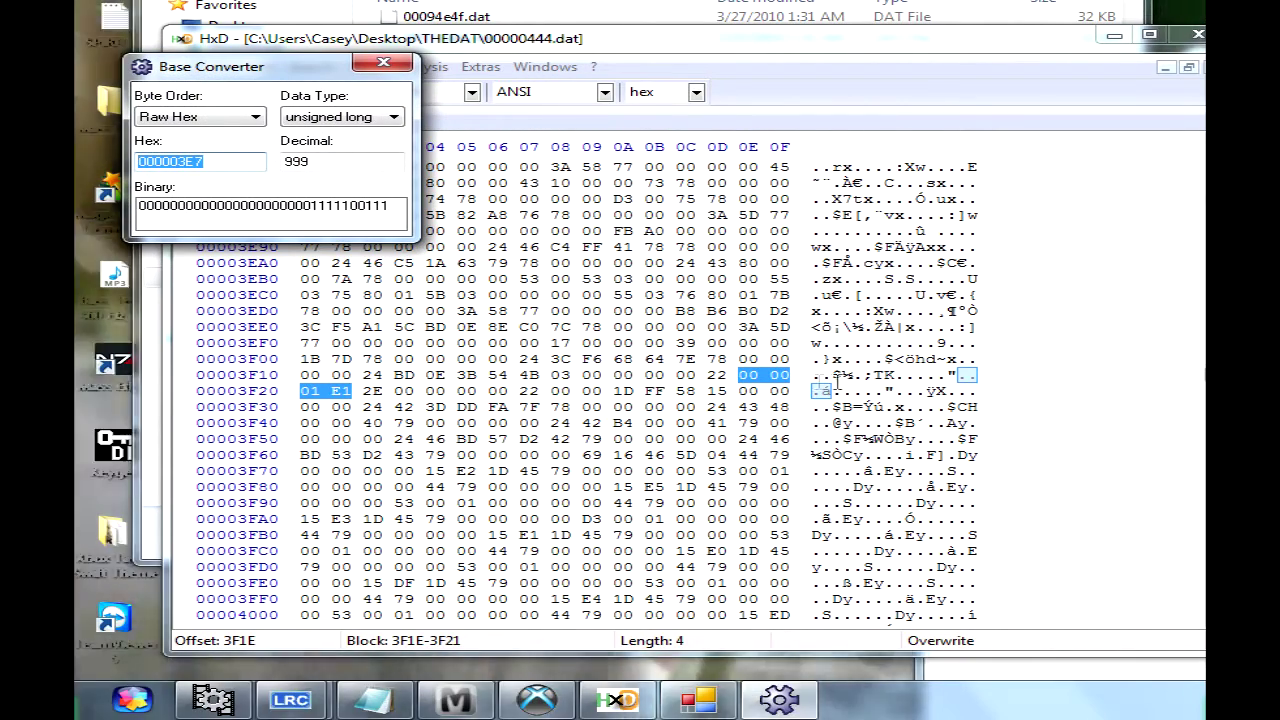
pyautogui.click(733, 374)
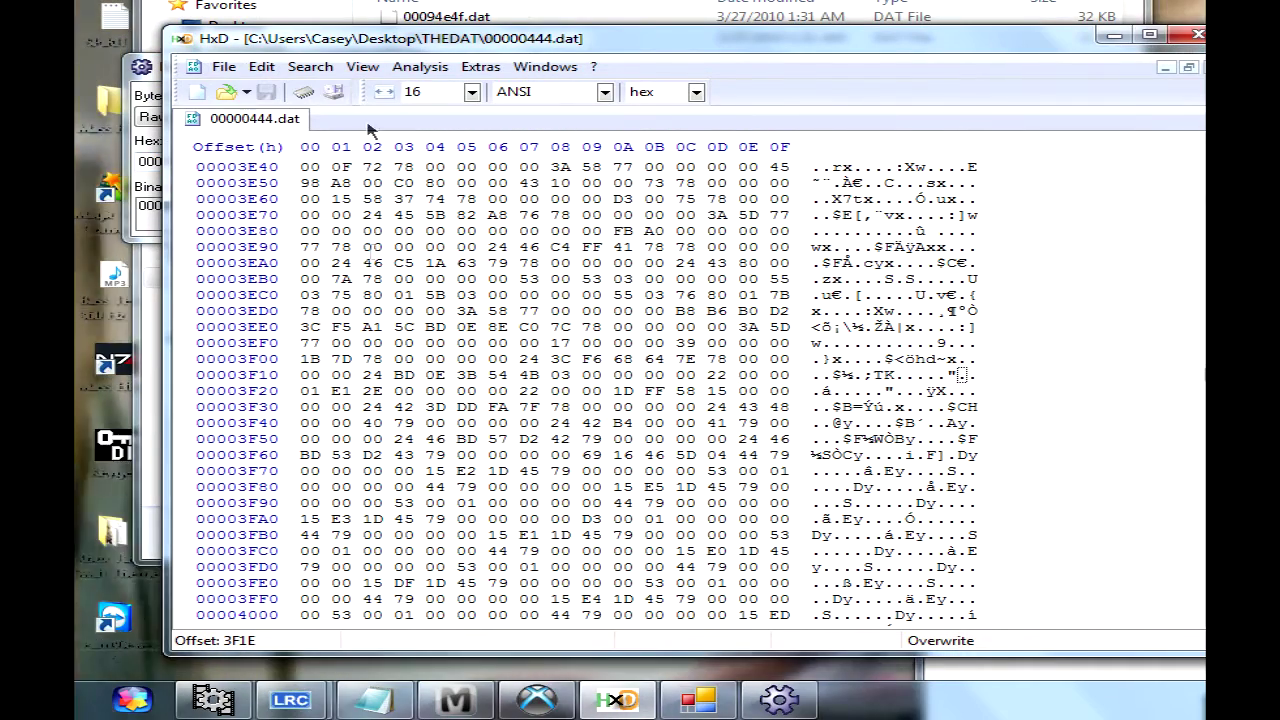
pyautogui.moveTo(362, 48); pyautogui.dragTo(606, 45)
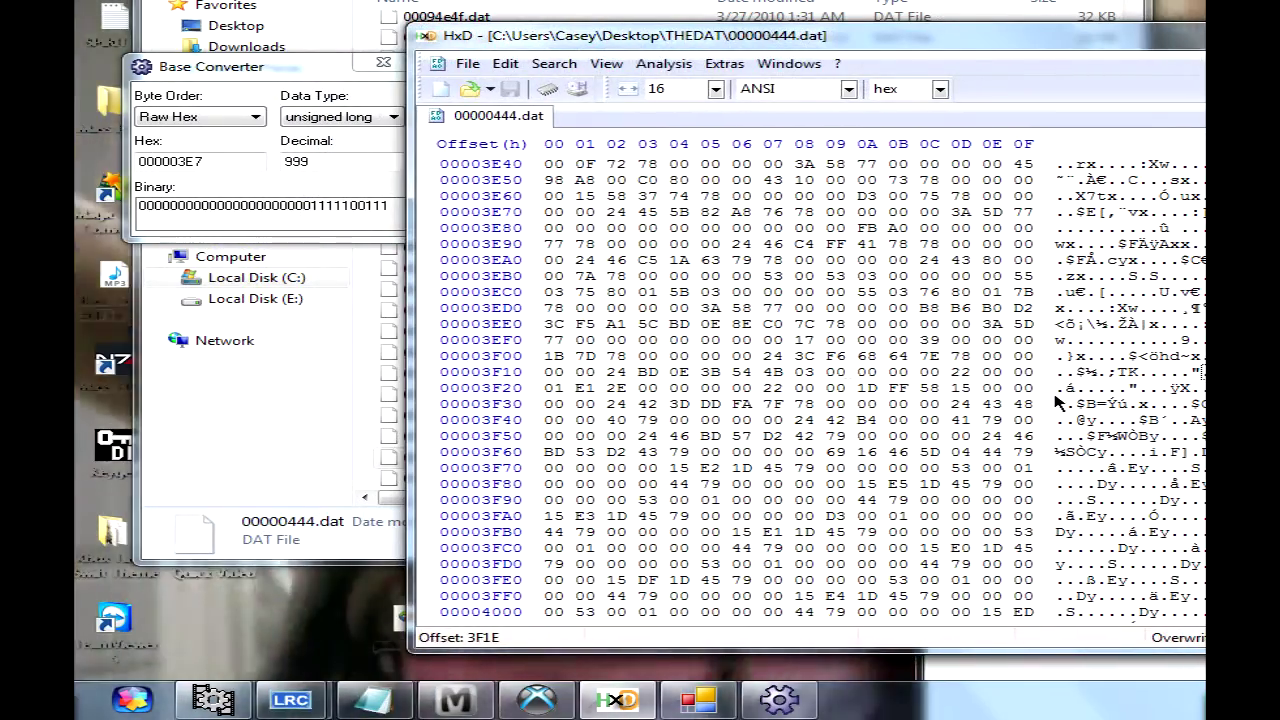
pyautogui.moveTo(983, 374); pyautogui.dragTo(600, 388)
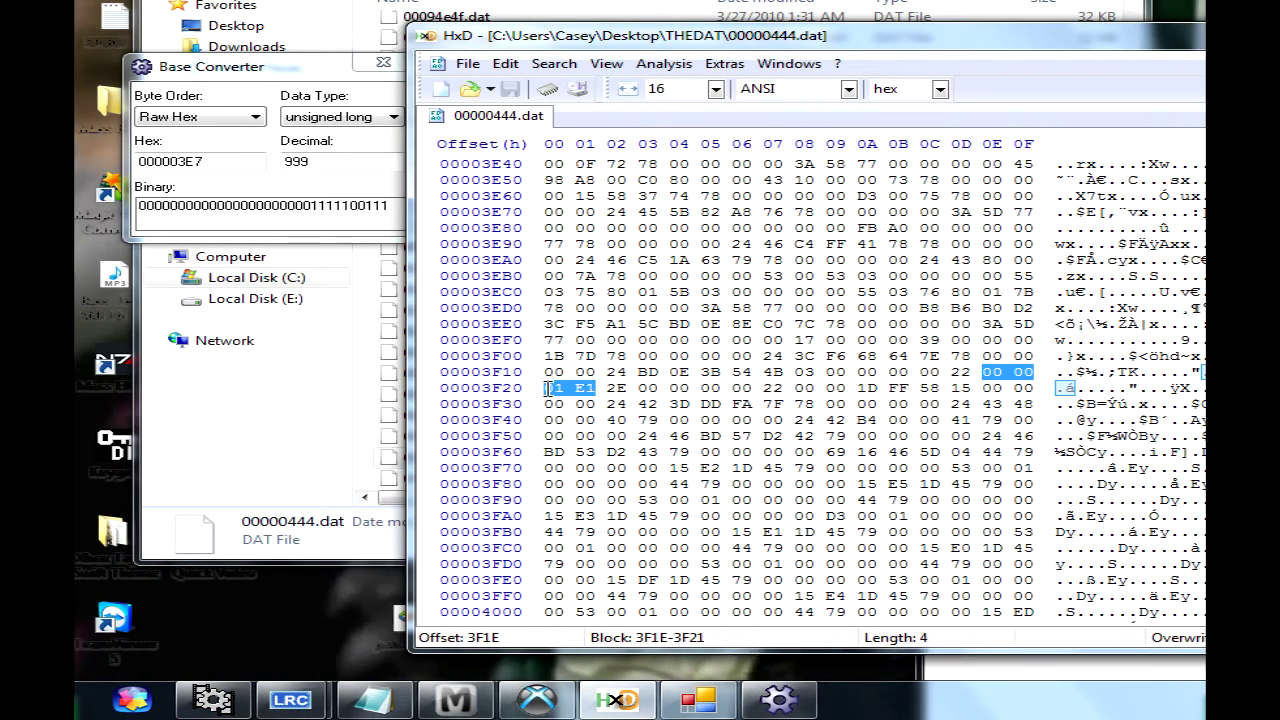
pyautogui.click(548, 388)
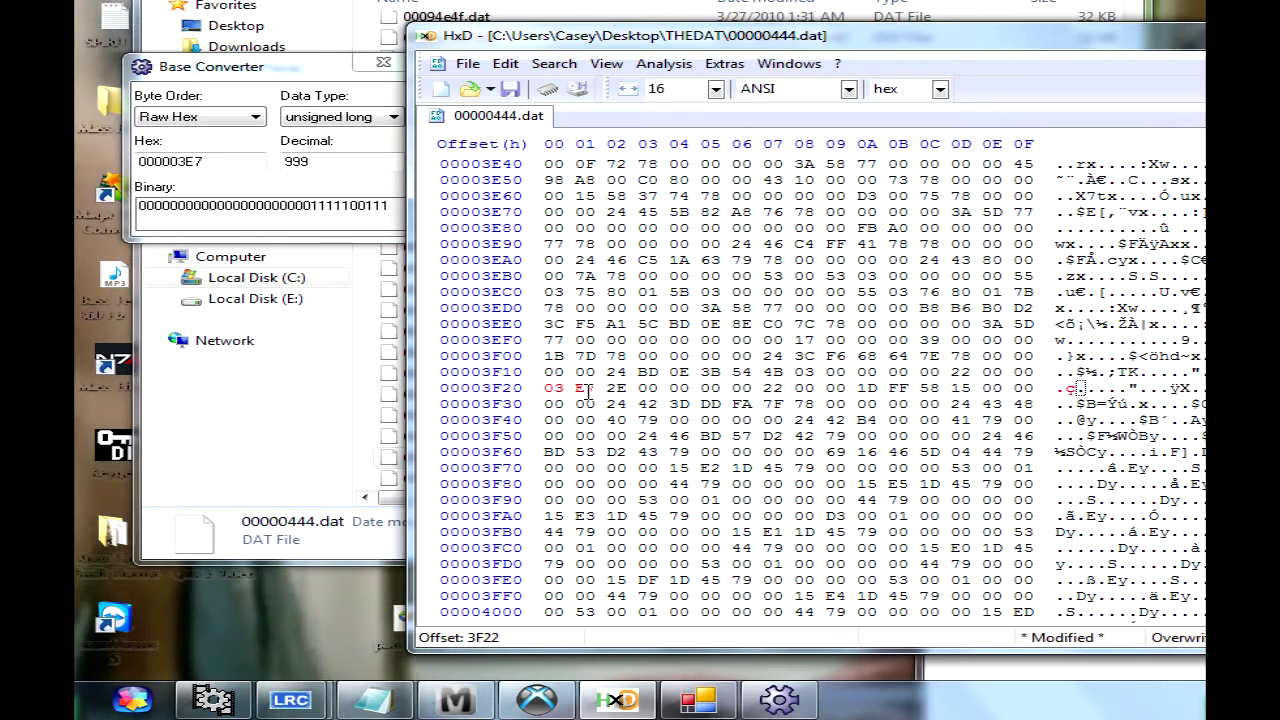
pyautogui.moveTo(590, 388); pyautogui.dragTo(978, 372)
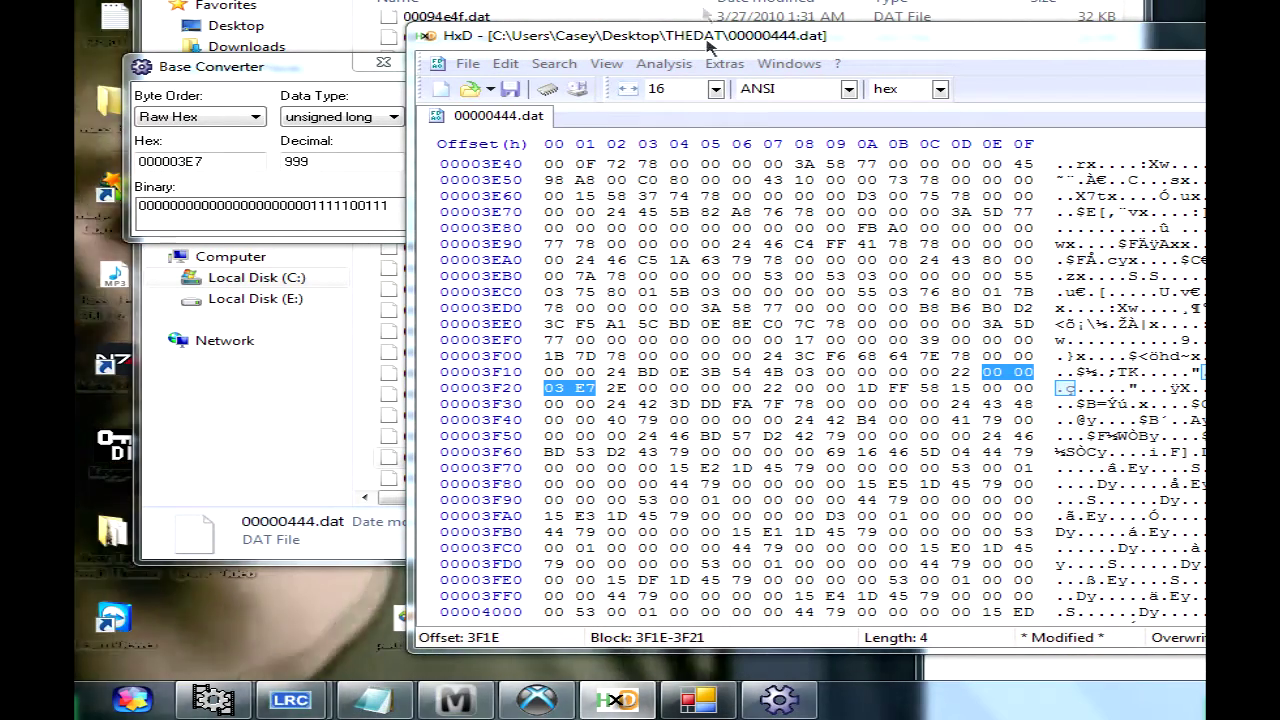
pyautogui.click(920, 341)
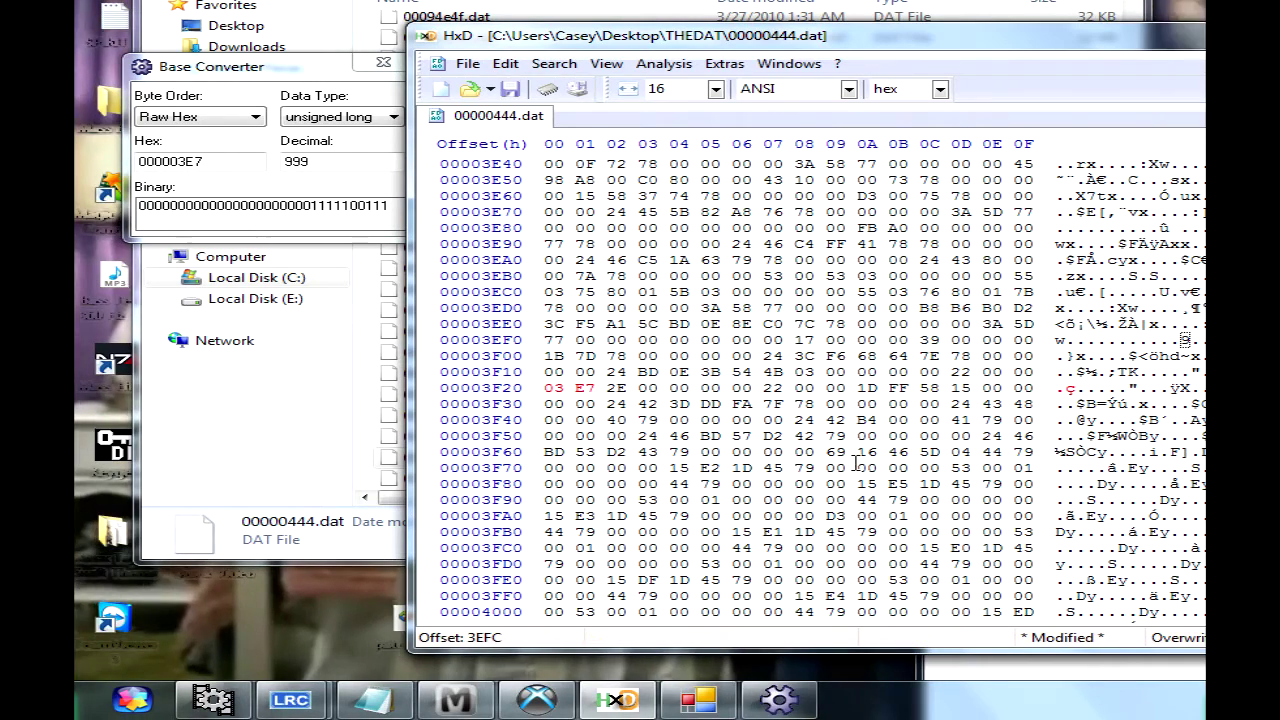
# - Bring up the Notepad notes and copy the number 7679
pyautogui.hotkey('alt', 'Tab')
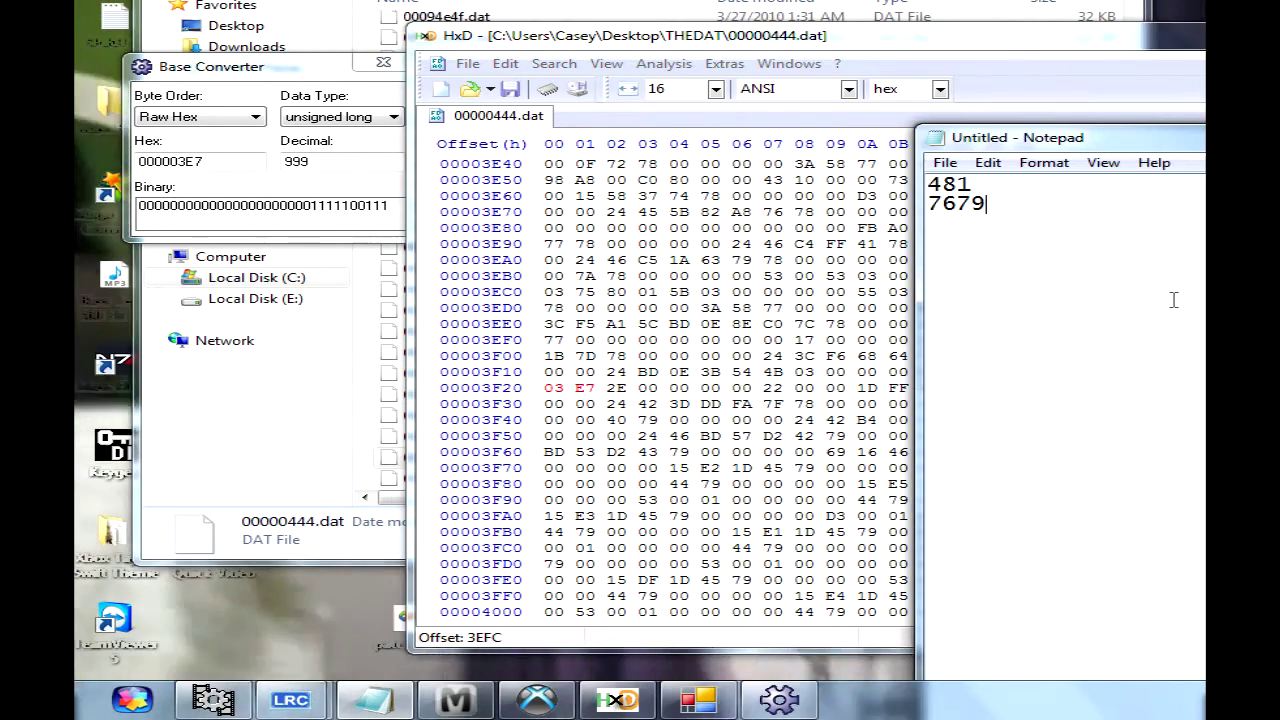
pyautogui.moveTo(975, 200); pyautogui.dragTo(916, 203)
pyautogui.press('super+c')
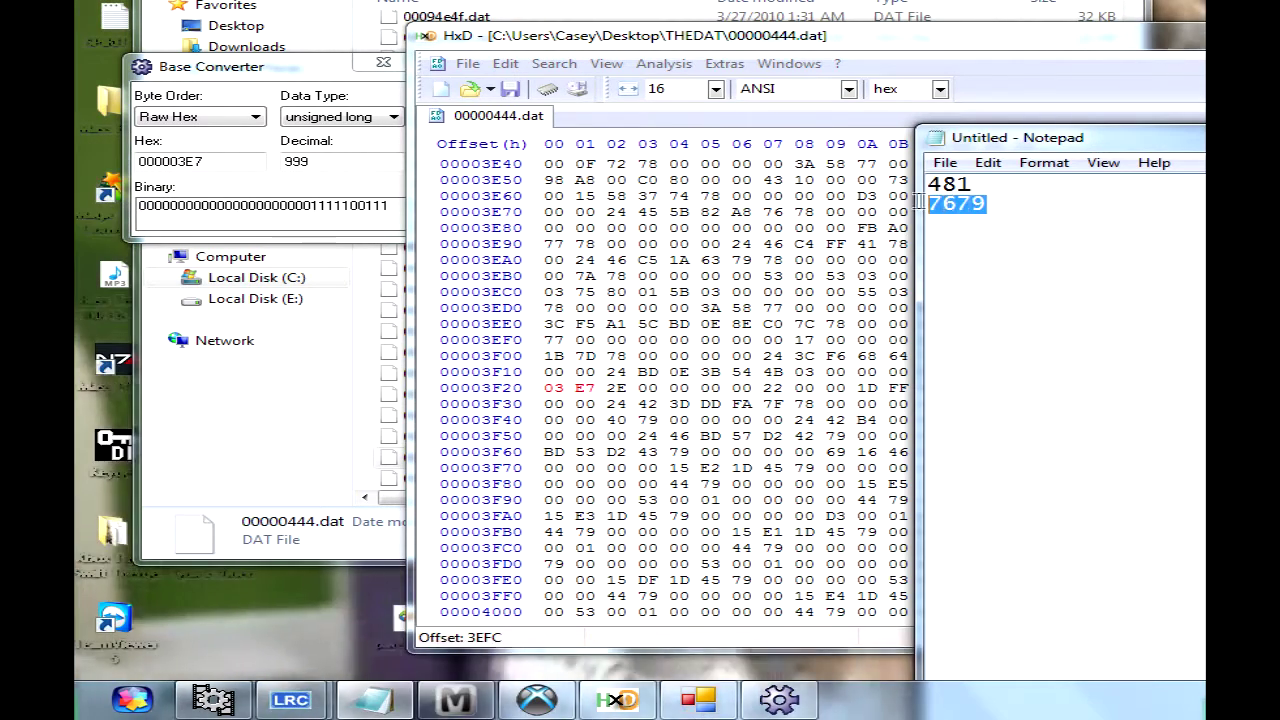
pyautogui.rightClick(972, 210)
pyautogui.click(1033, 270)
# - Convert the copied decimal 7679 to hex in Base Converter and copy the hex value
pyautogui.click(779, 700)
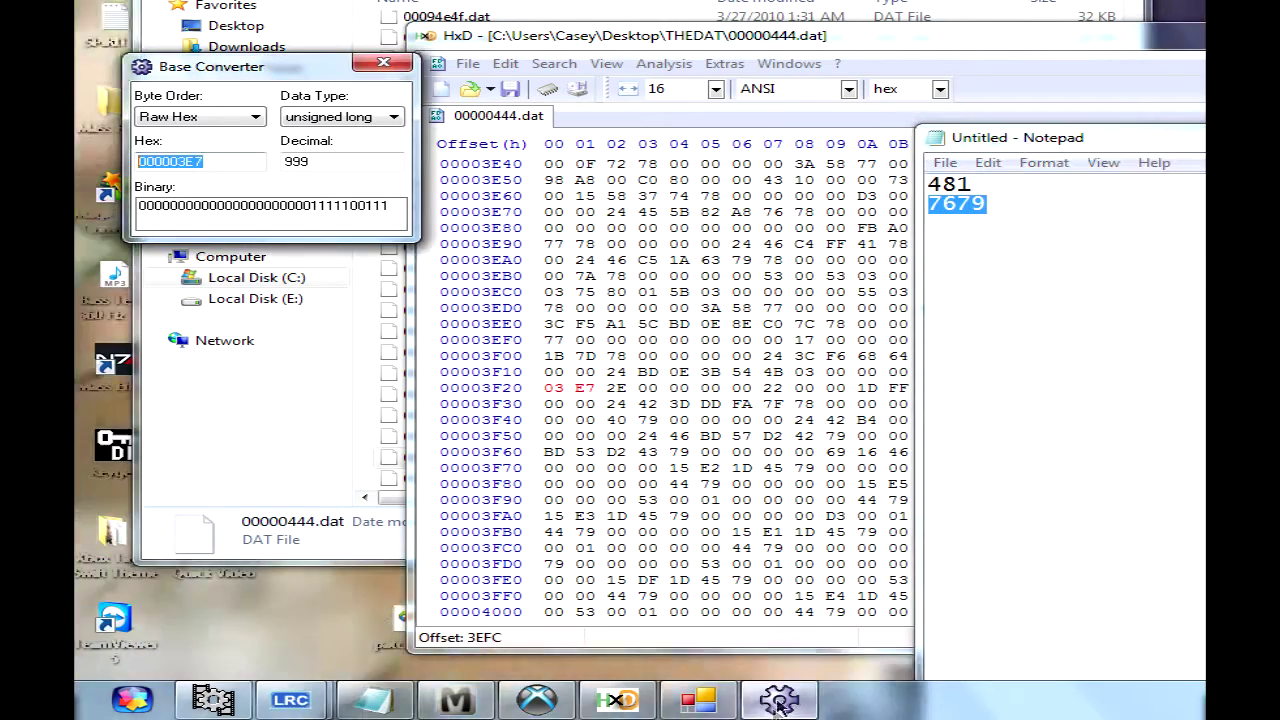
pyautogui.doubleClick(324, 161)
pyautogui.rightClick(302, 163)
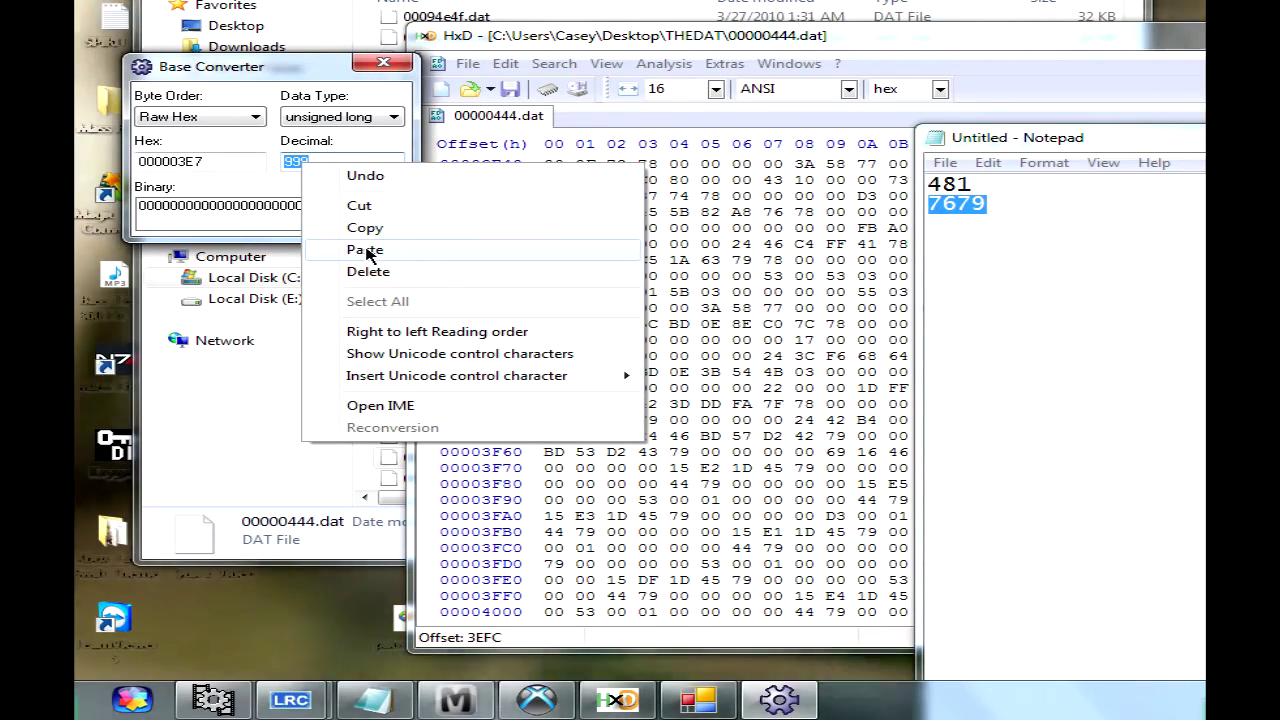
pyautogui.click(366, 250)
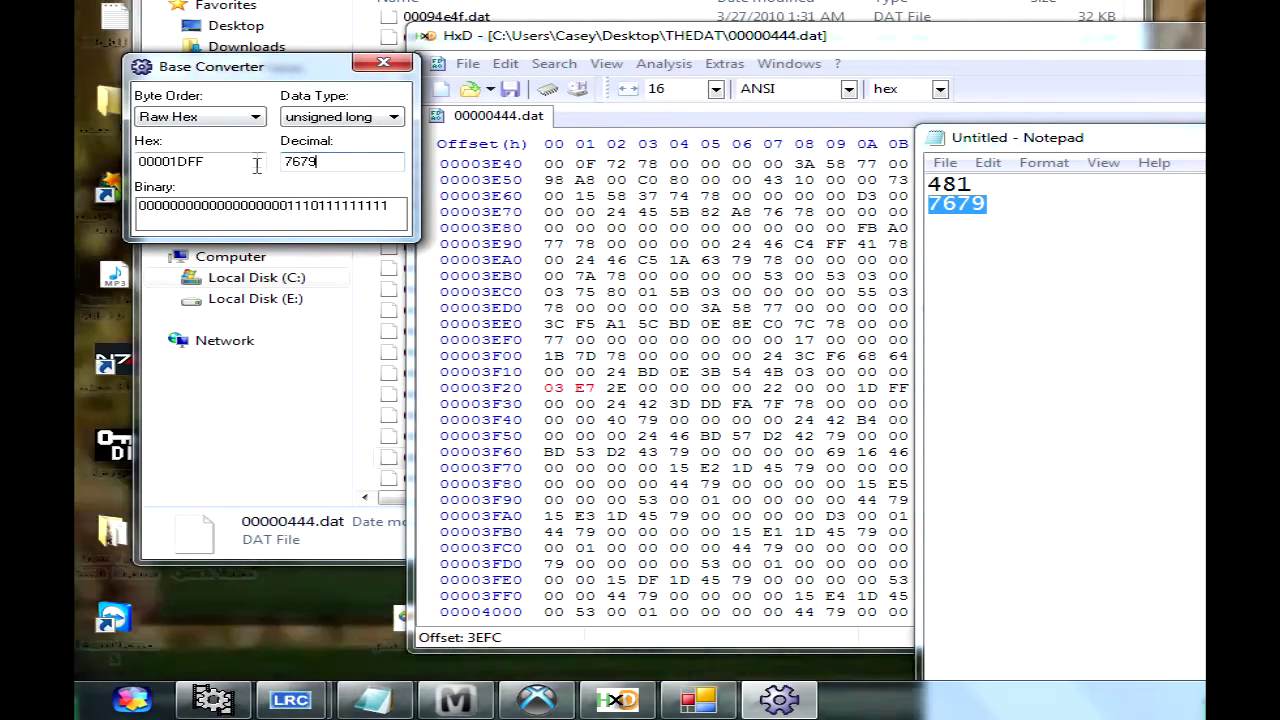
pyautogui.doubleClick(230, 163)
pyautogui.rightClick(209, 163)
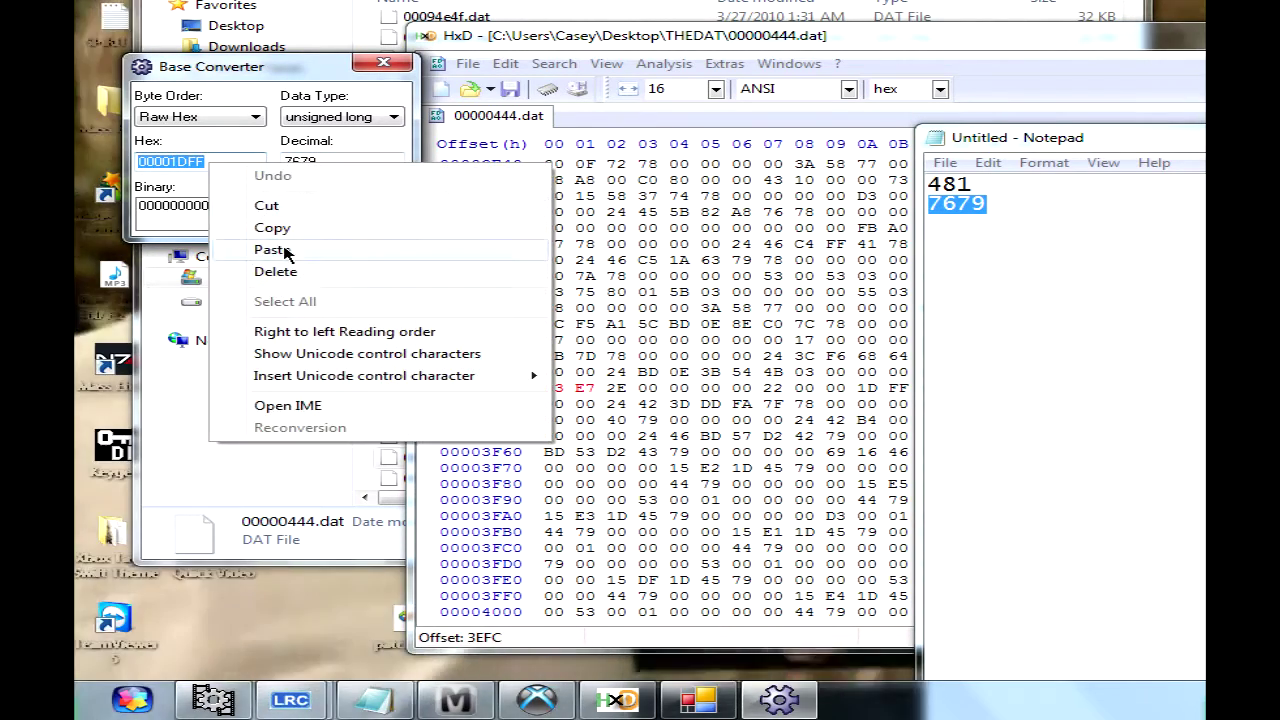
pyautogui.click(296, 229)
# - Search the hex file forward for the copied value 00001DFF
pyautogui.click(732, 225)
pyautogui.hotkey('ctrl', 'f')
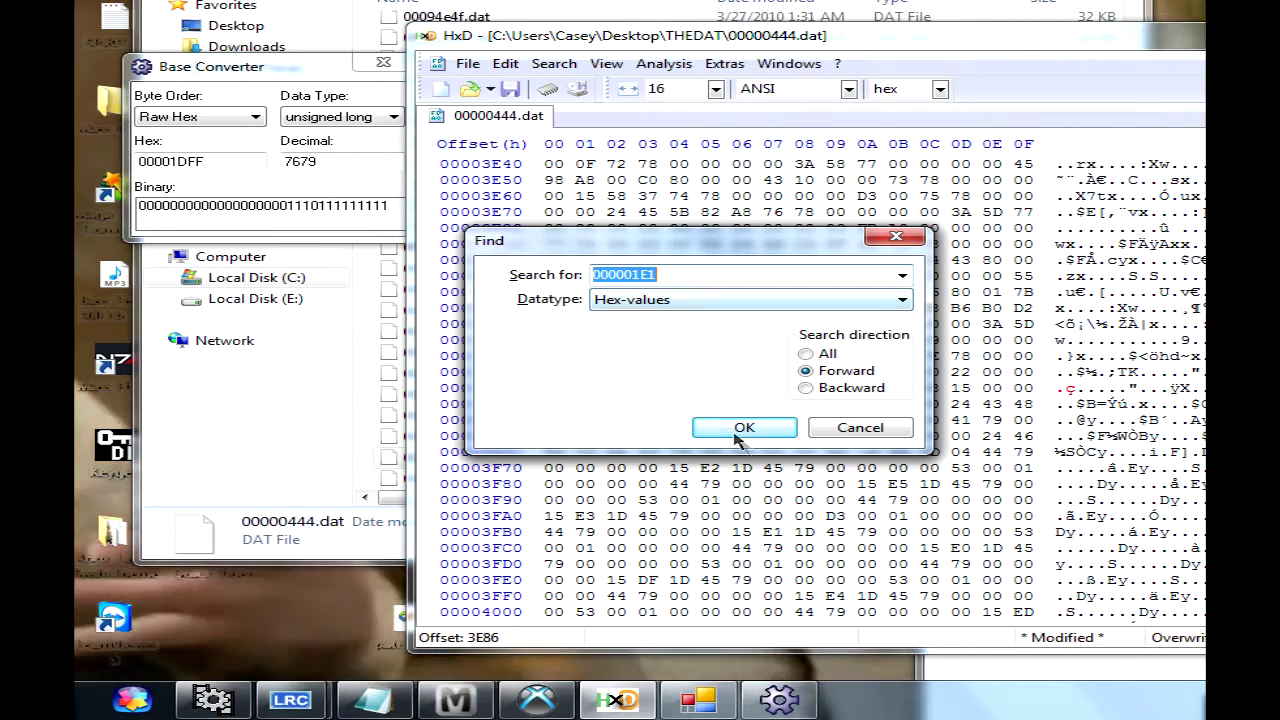
pyautogui.rightClick(680, 272)
pyautogui.click(752, 360)
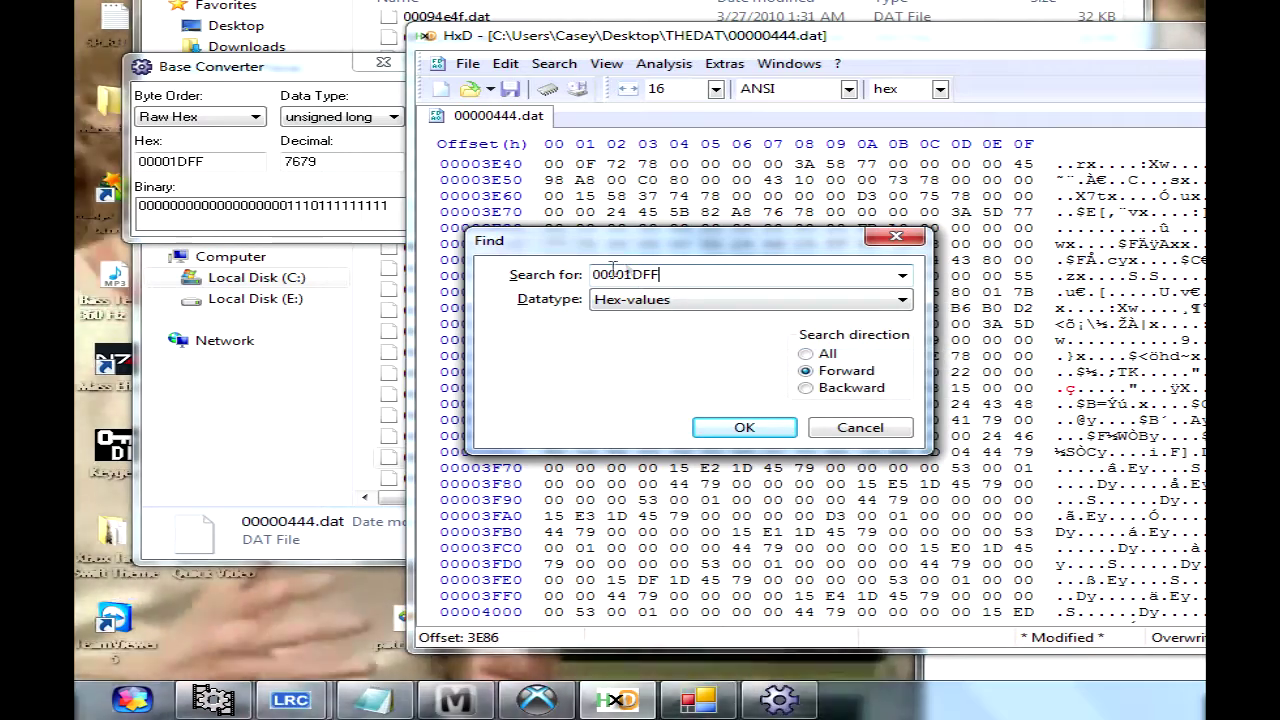
pyautogui.click(742, 427)
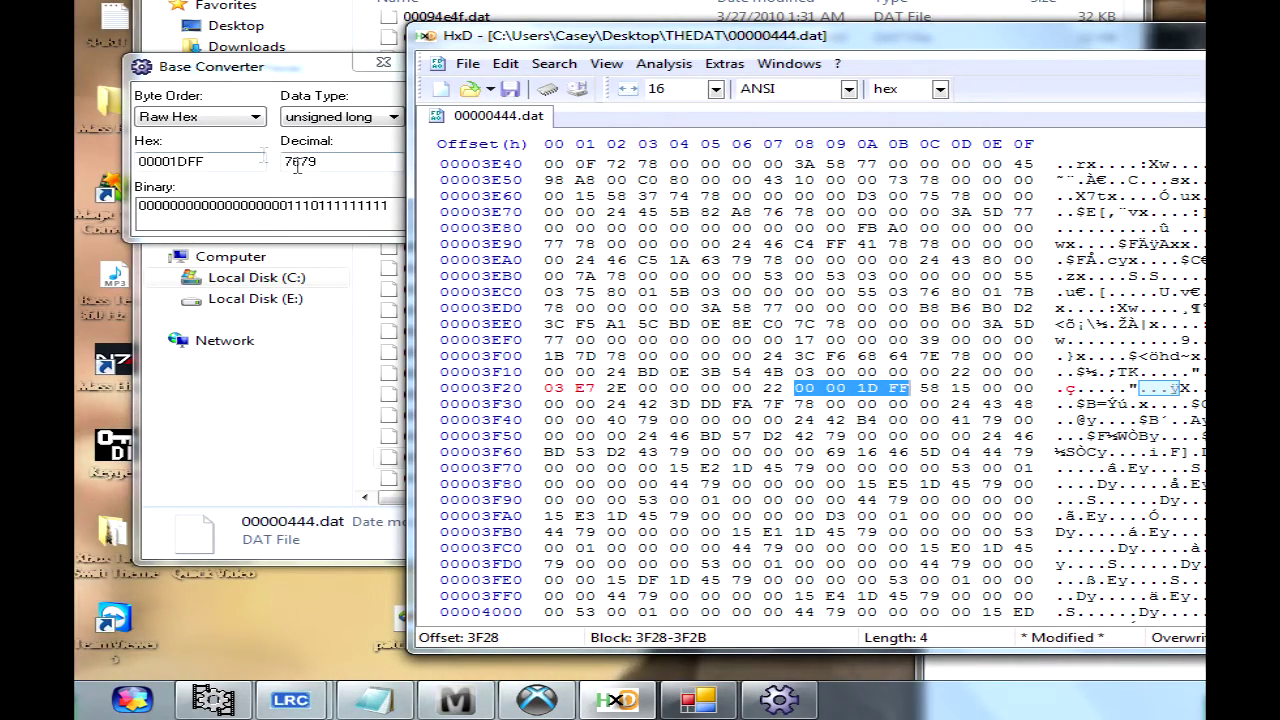
# - Convert decimal 9999 to hex in Base Converter, select the hex result and shift the converter window slightly
pyautogui.doubleClick(336, 160)
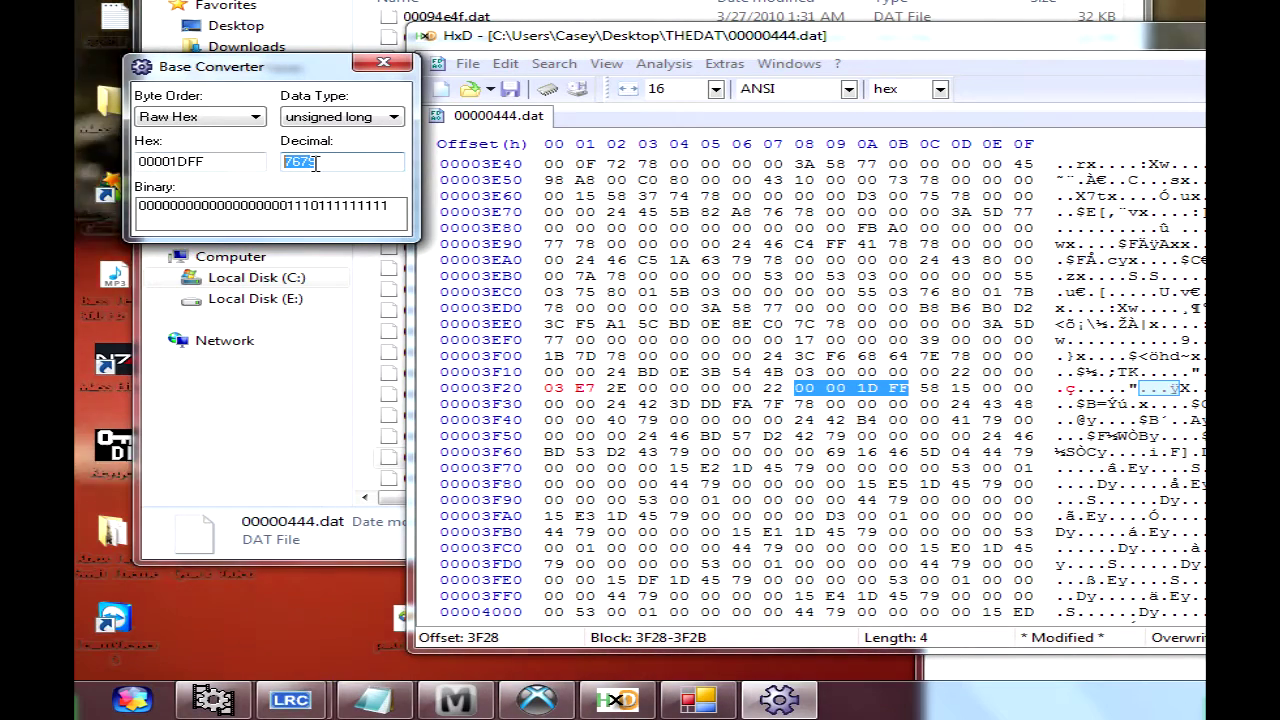
pyautogui.write('9999')
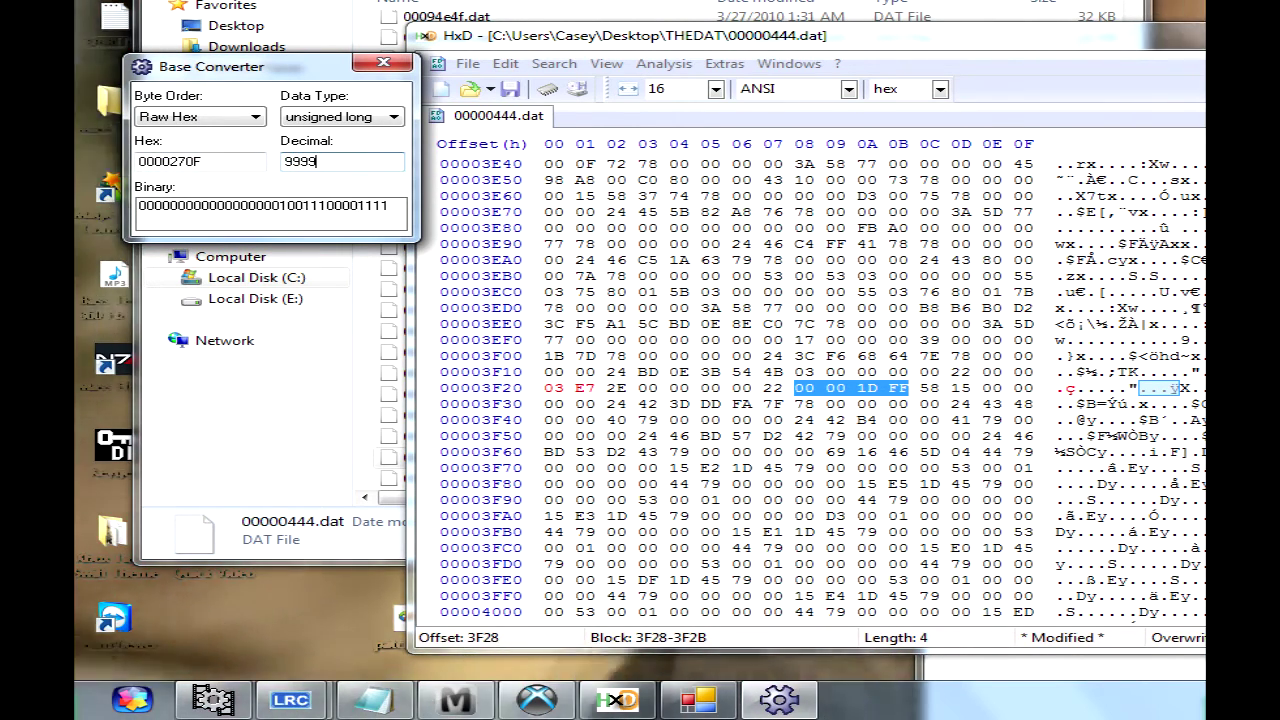
pyautogui.moveTo(232, 161); pyautogui.dragTo(95, 148)
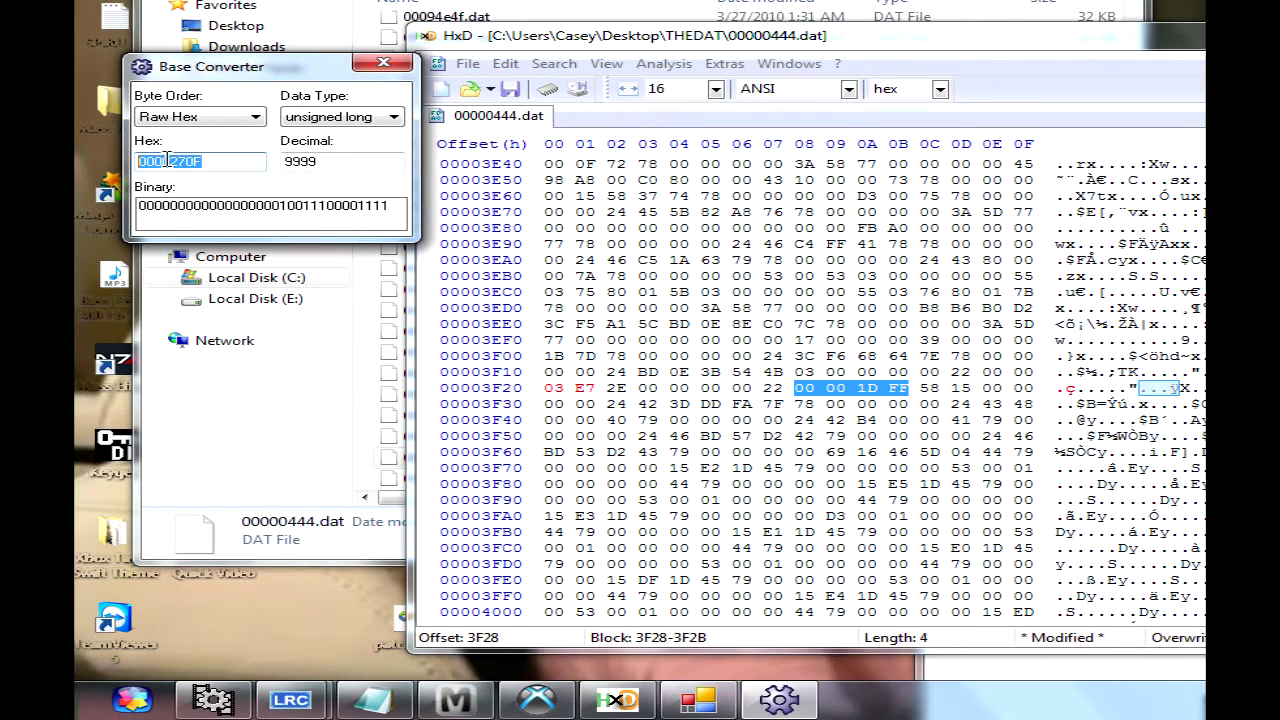
pyautogui.rightClick(167, 160)
pyautogui.moveTo(214, 74); pyautogui.dragTo(262, 65)
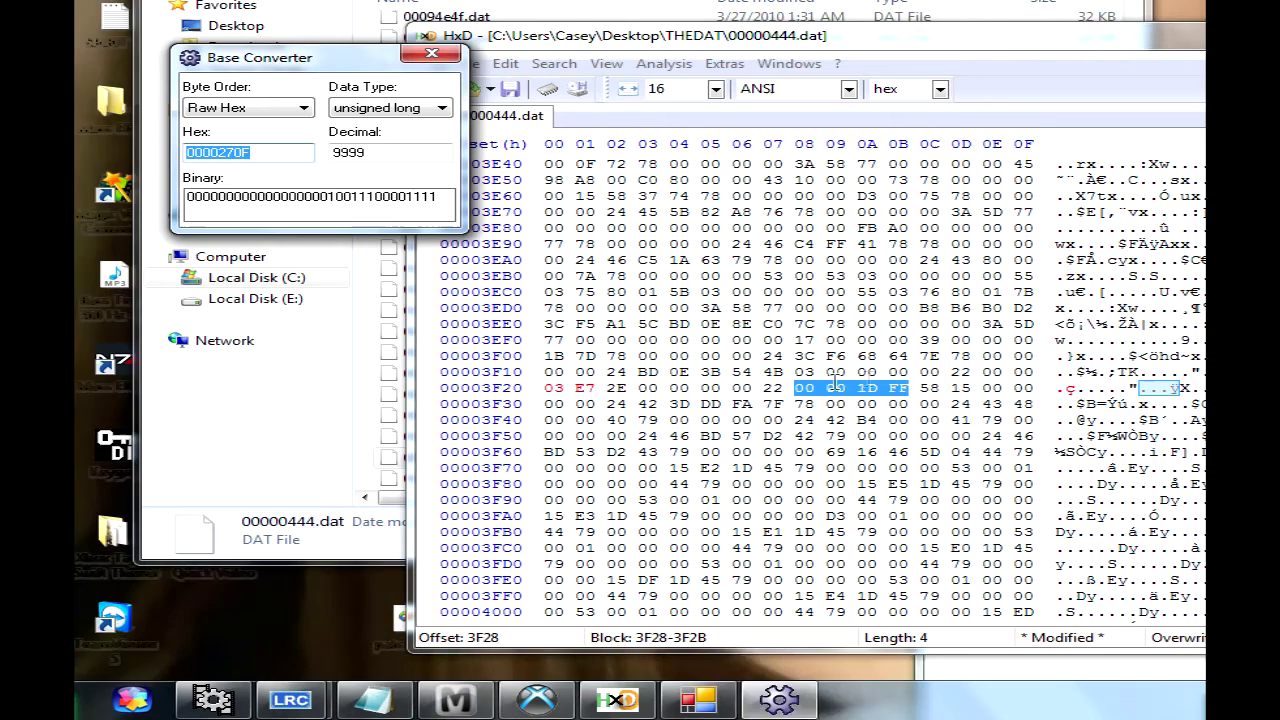
# - Overwrite the found bytes 1D FF in row 00003F20 with 27 0F and save 00000444.dat
pyautogui.click(866, 388)
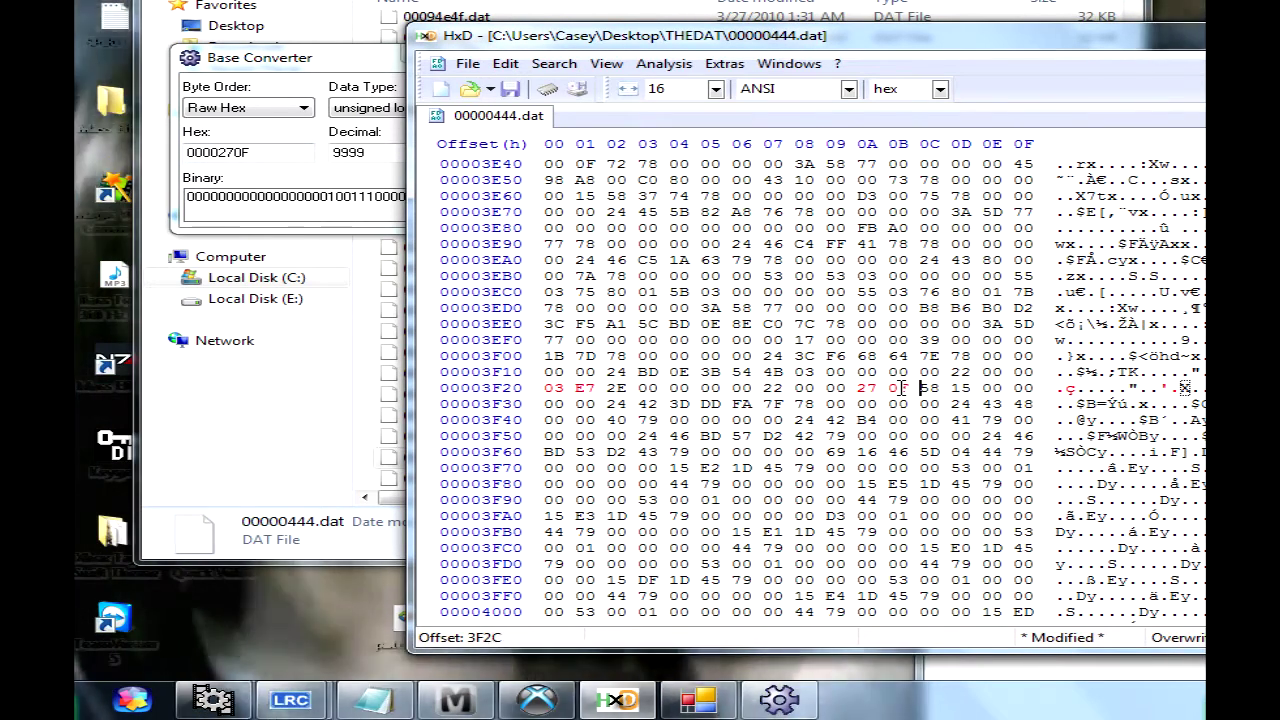
pyautogui.moveTo(853, 388); pyautogui.dragTo(903, 388)
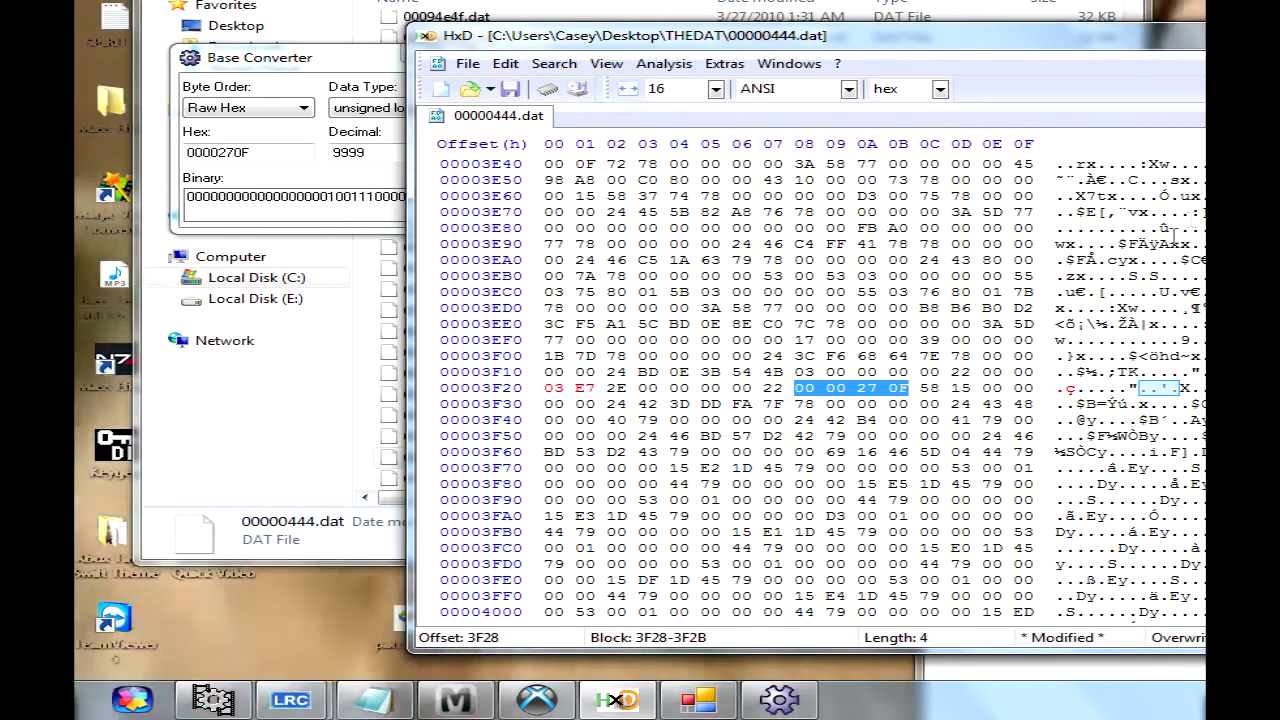
pyautogui.click(900, 390)
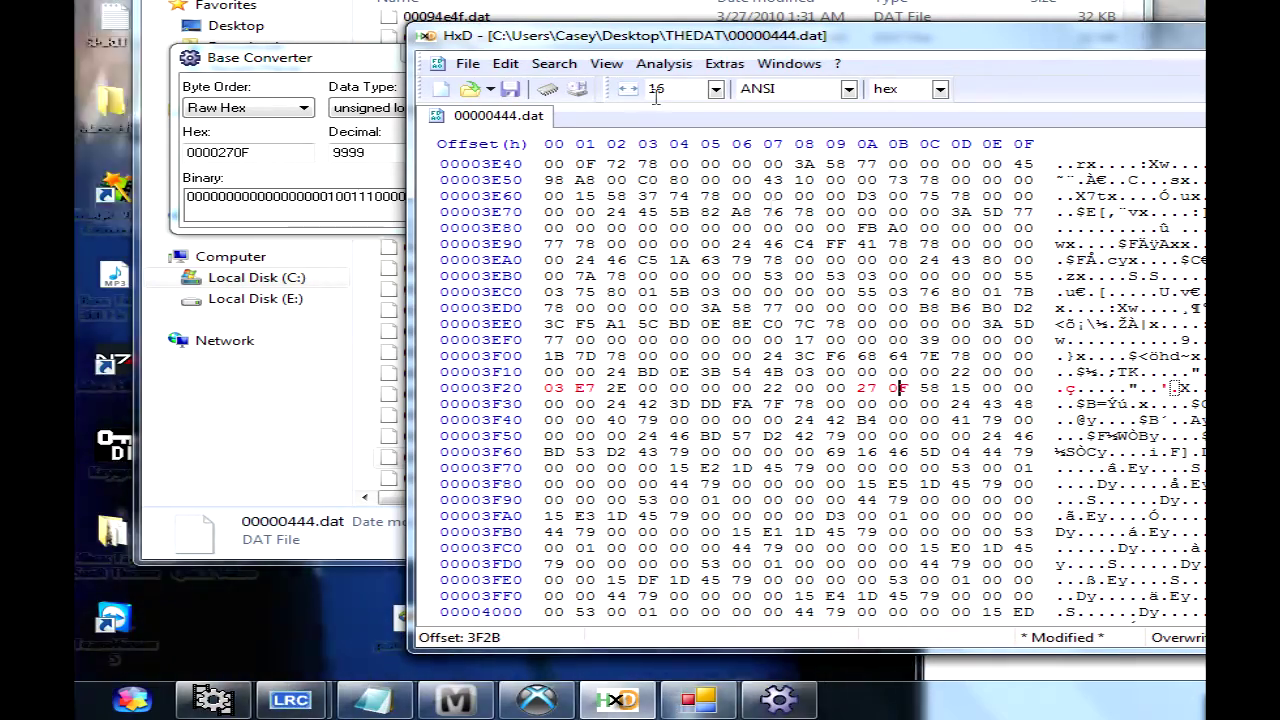
pyautogui.moveTo(594, 44); pyautogui.dragTo(358, 62)
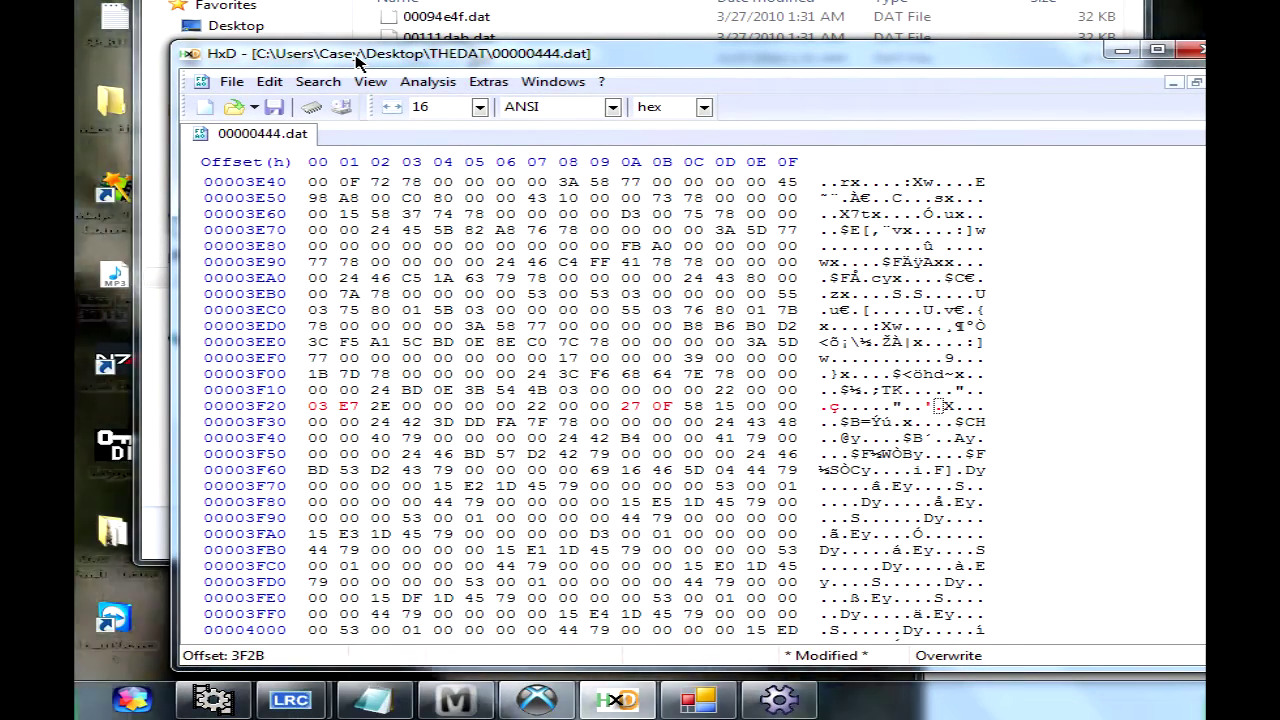
pyautogui.hotkey('ctrl', 's')
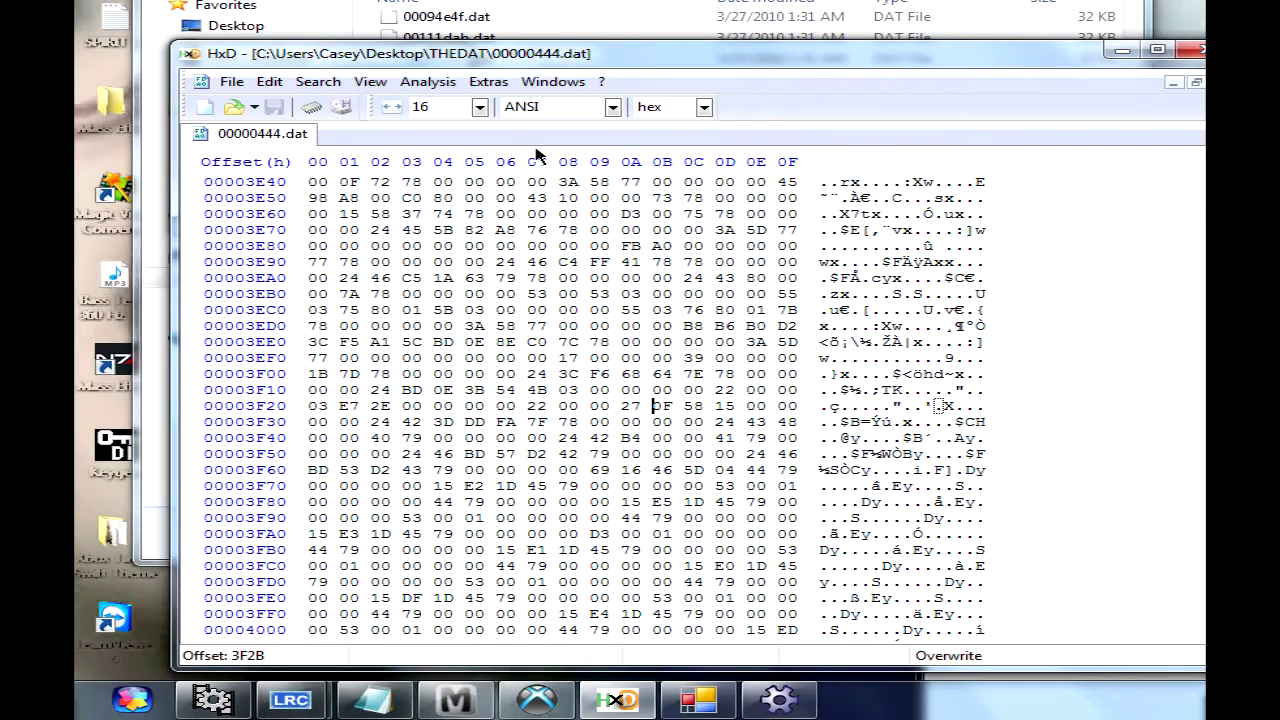
# - Close the hex editor, the Base Converter and the untitled Notepad note without saving the note
pyautogui.click(232, 84)
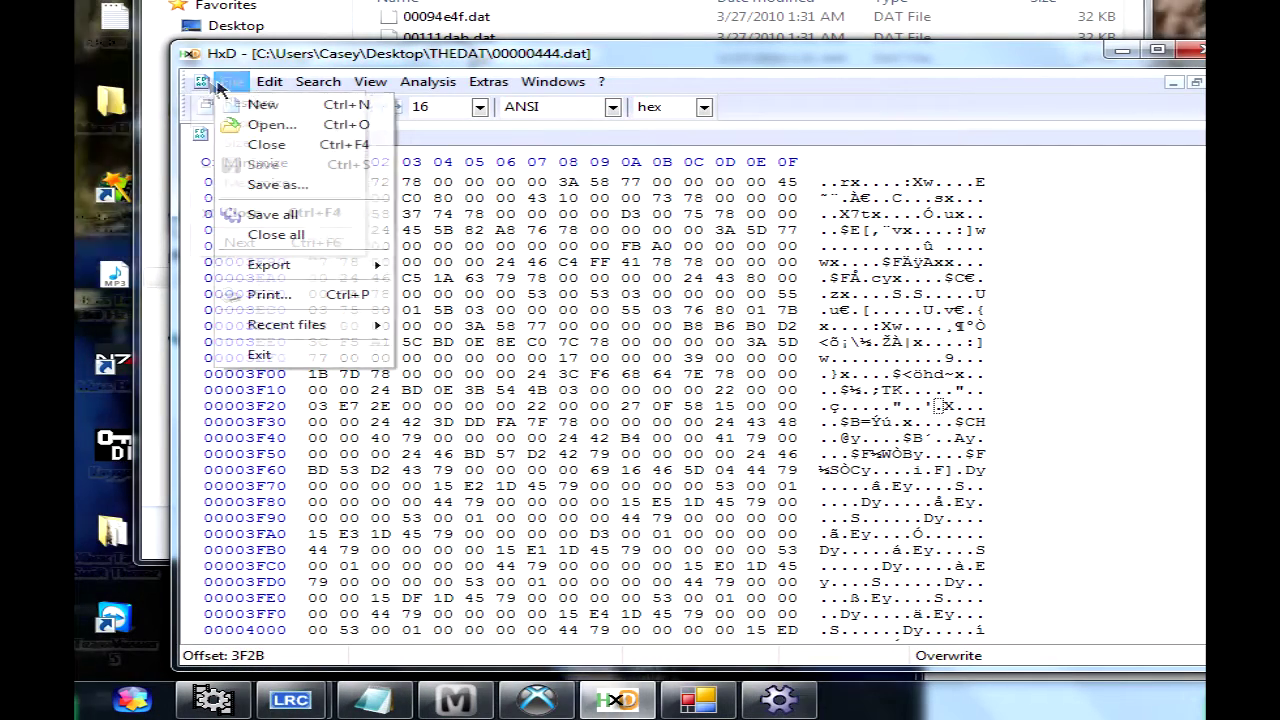
pyautogui.click(1203, 56)
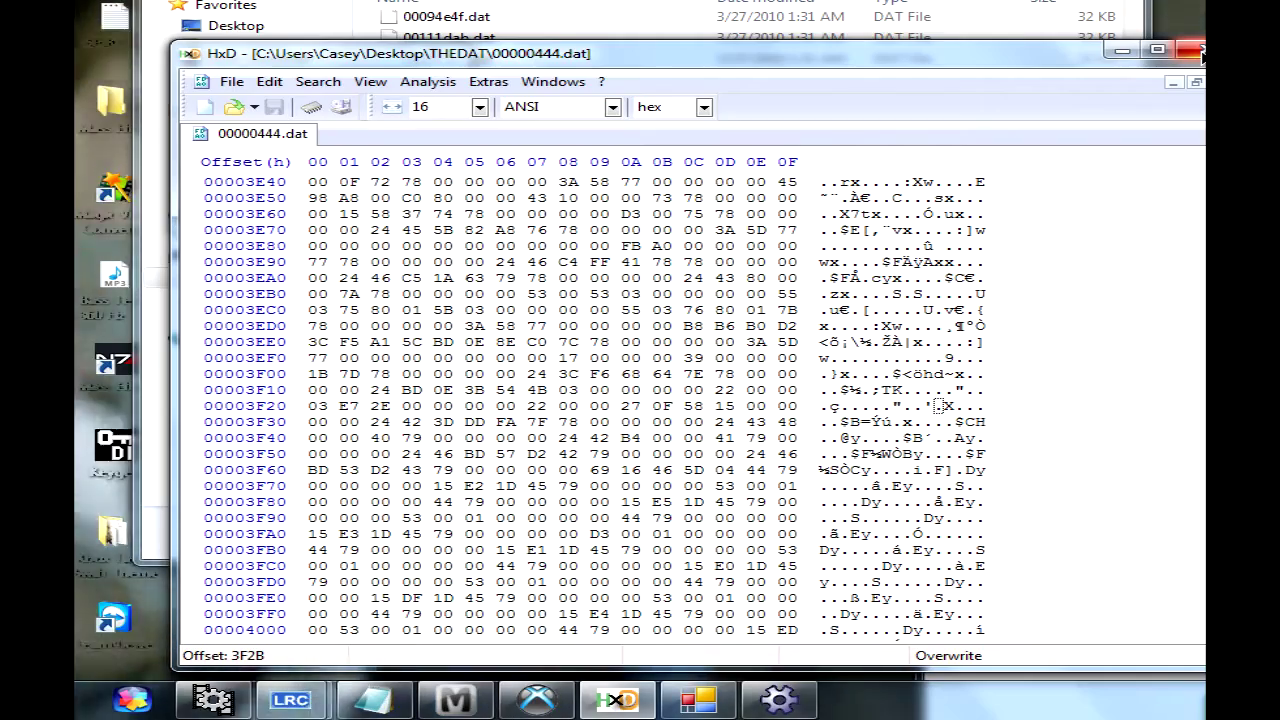
pyautogui.click(1200, 52)
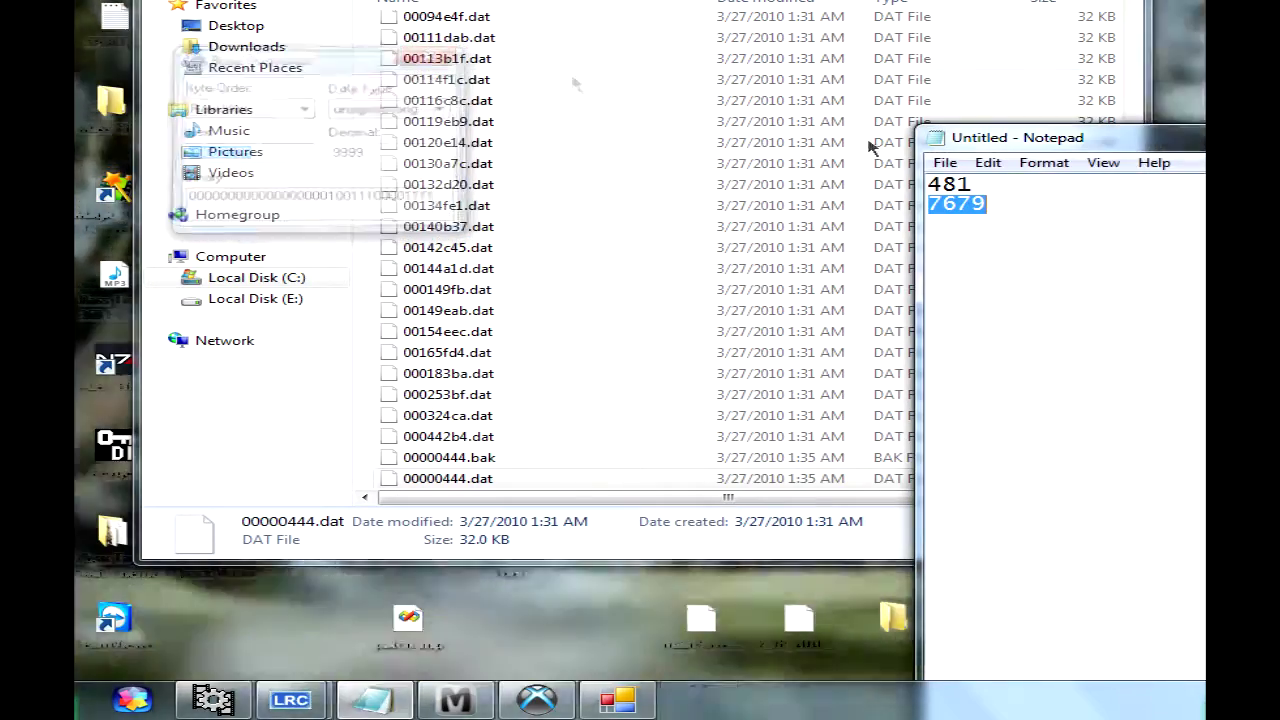
pyautogui.moveTo(1200, 139); pyautogui.dragTo(407, 118)
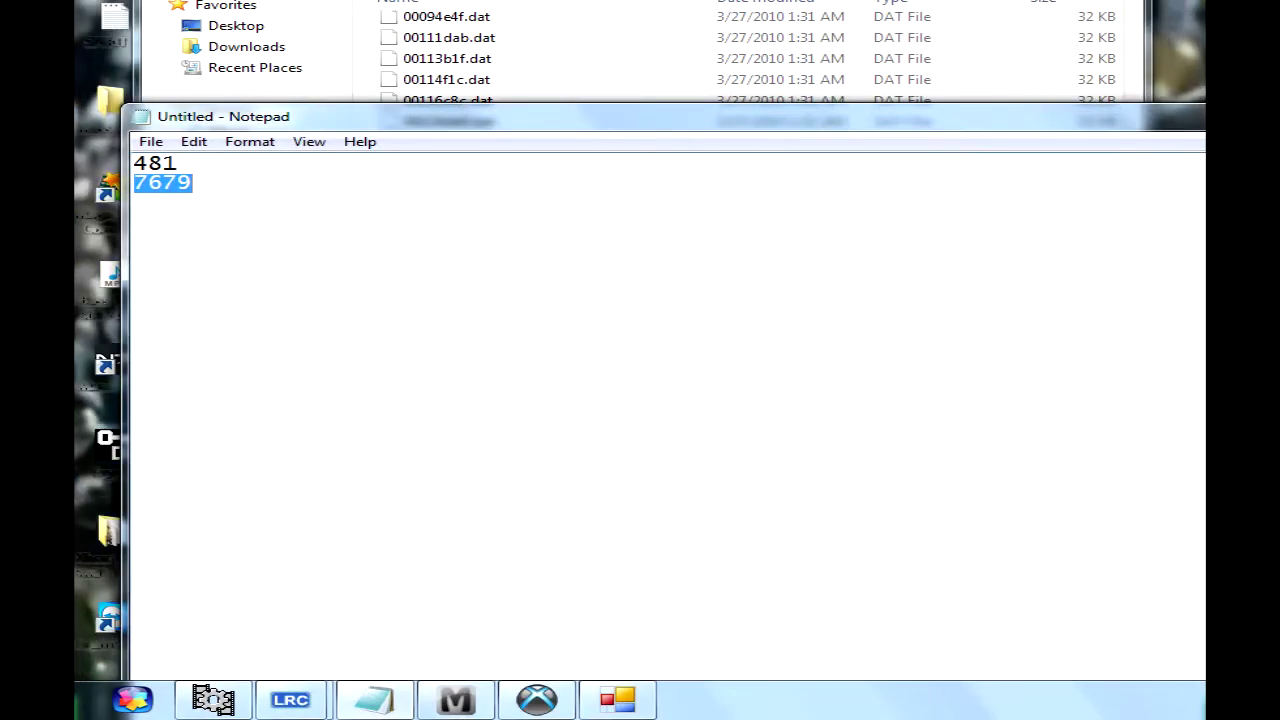
pyautogui.hotkey('alt', 'F4')
pyautogui.click(778, 272)
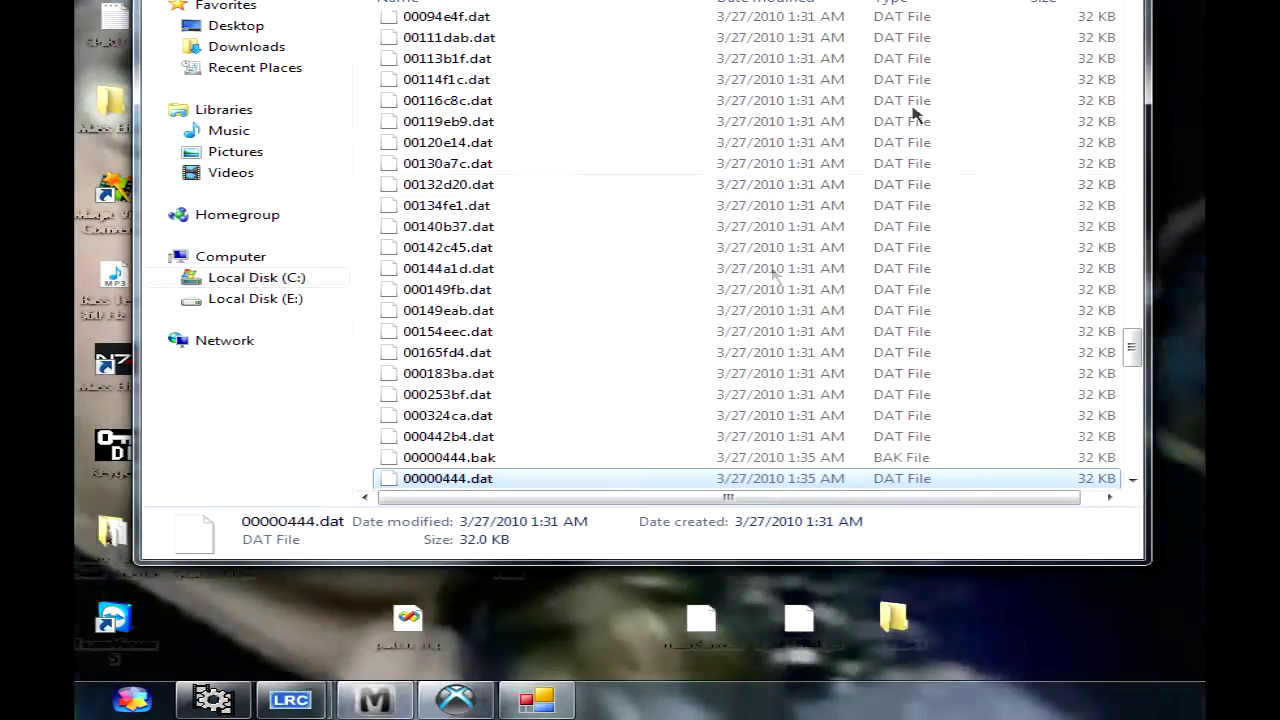
# - Select 00000444.dat in the THEDAT folder and switch to Offzip/Packzip UI with its Packzip settings shown
pyautogui.click(467, 481)
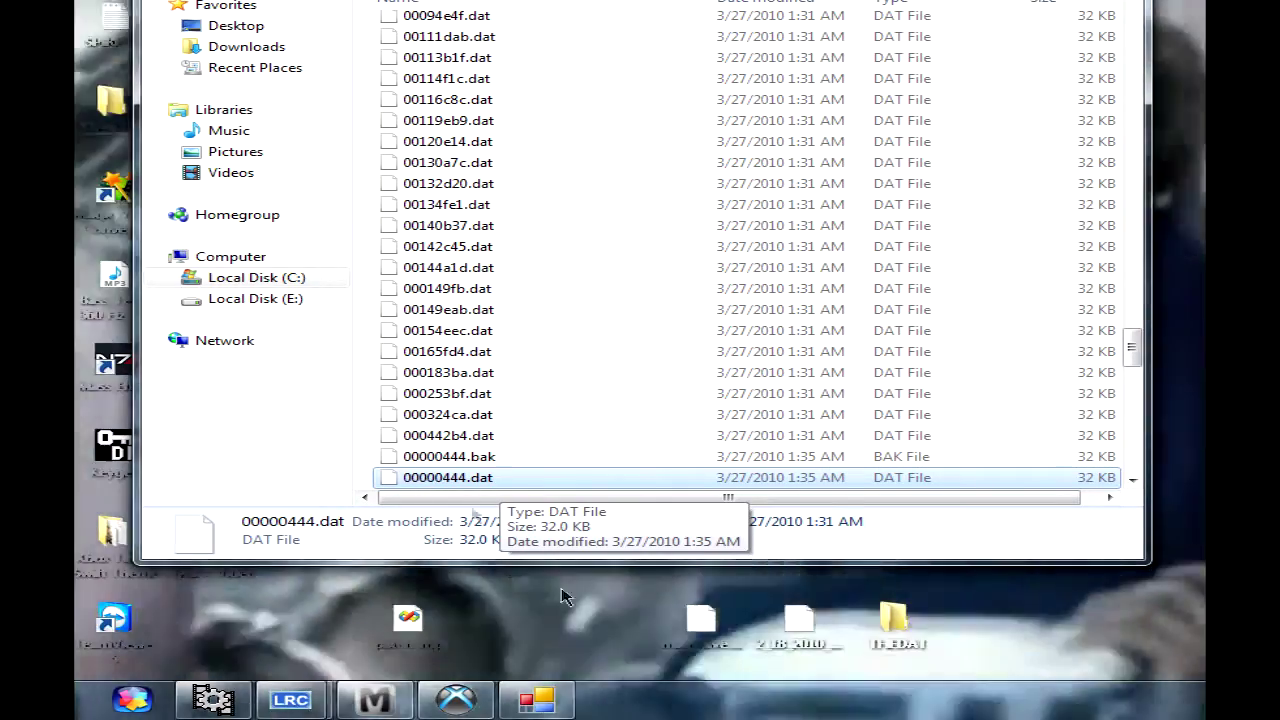
pyautogui.click(531, 699)
pyautogui.moveTo(532, 30); pyautogui.dragTo(966, 38)
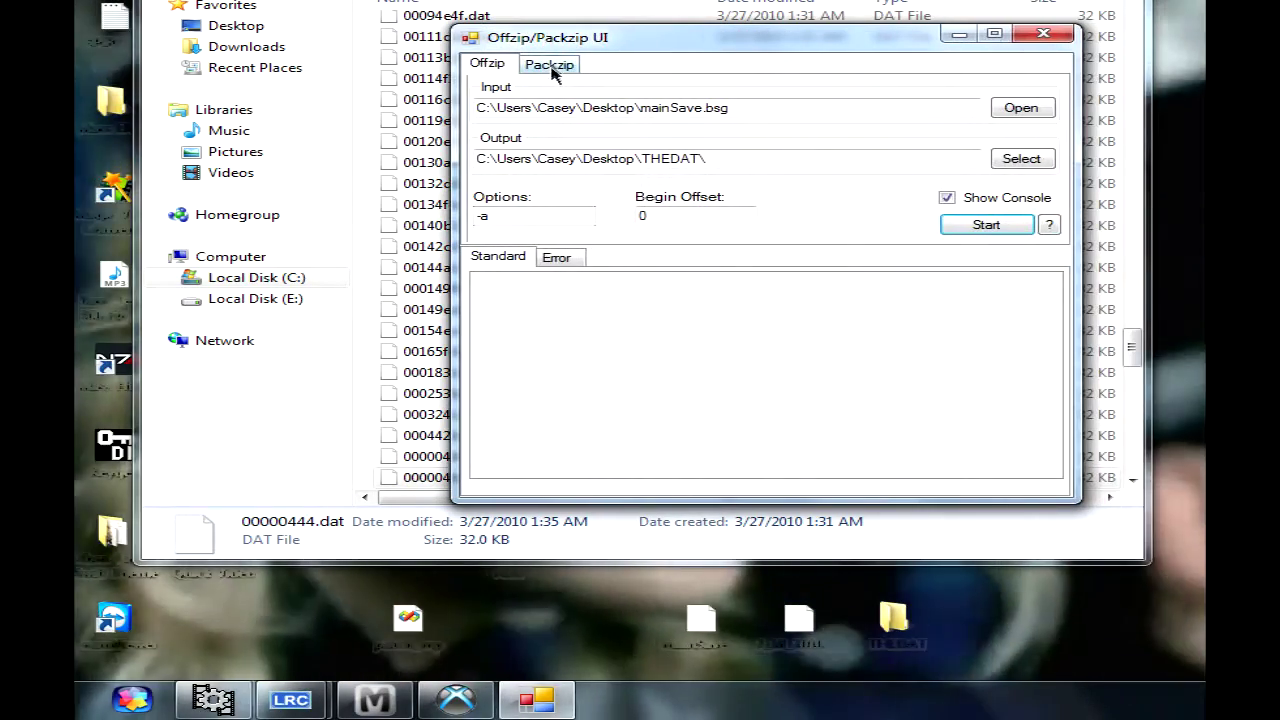
pyautogui.click(550, 65)
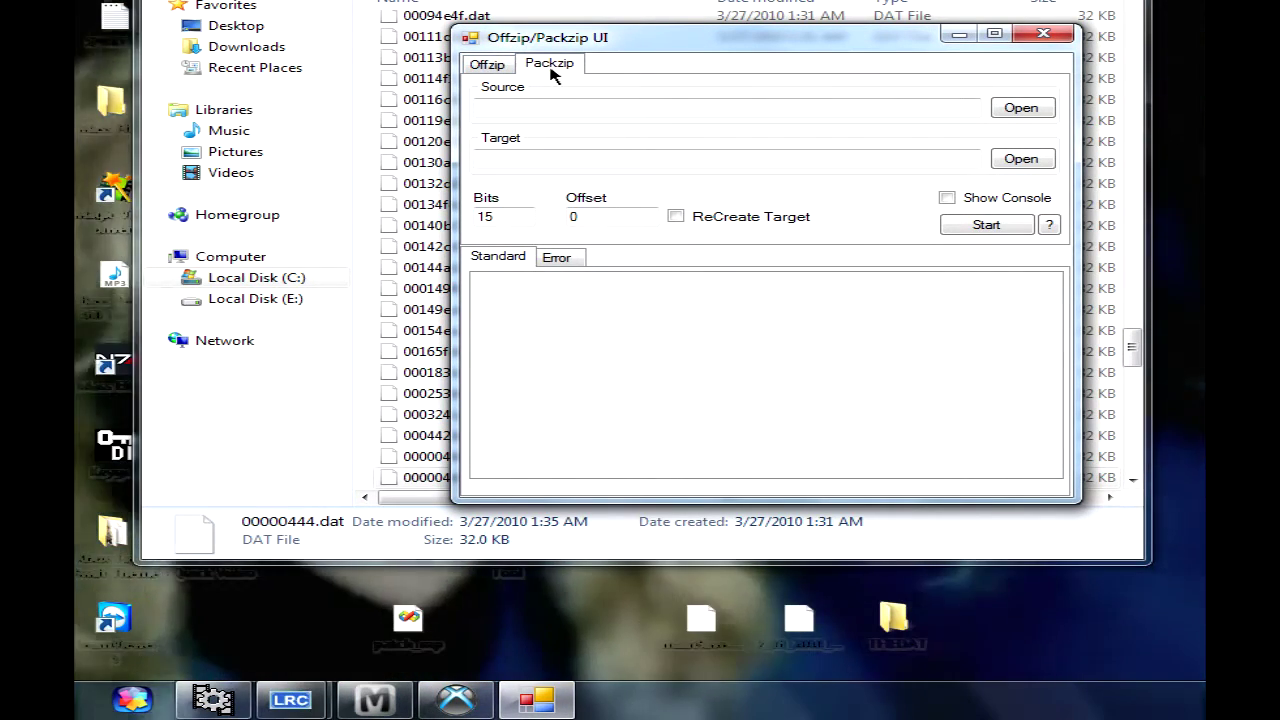
# - Find 00000444.dat in the desktop's THEDAT folder by searching for 00000 and load it as the Packzip source
pyautogui.moveTo(534, 34); pyautogui.dragTo(800, 43)
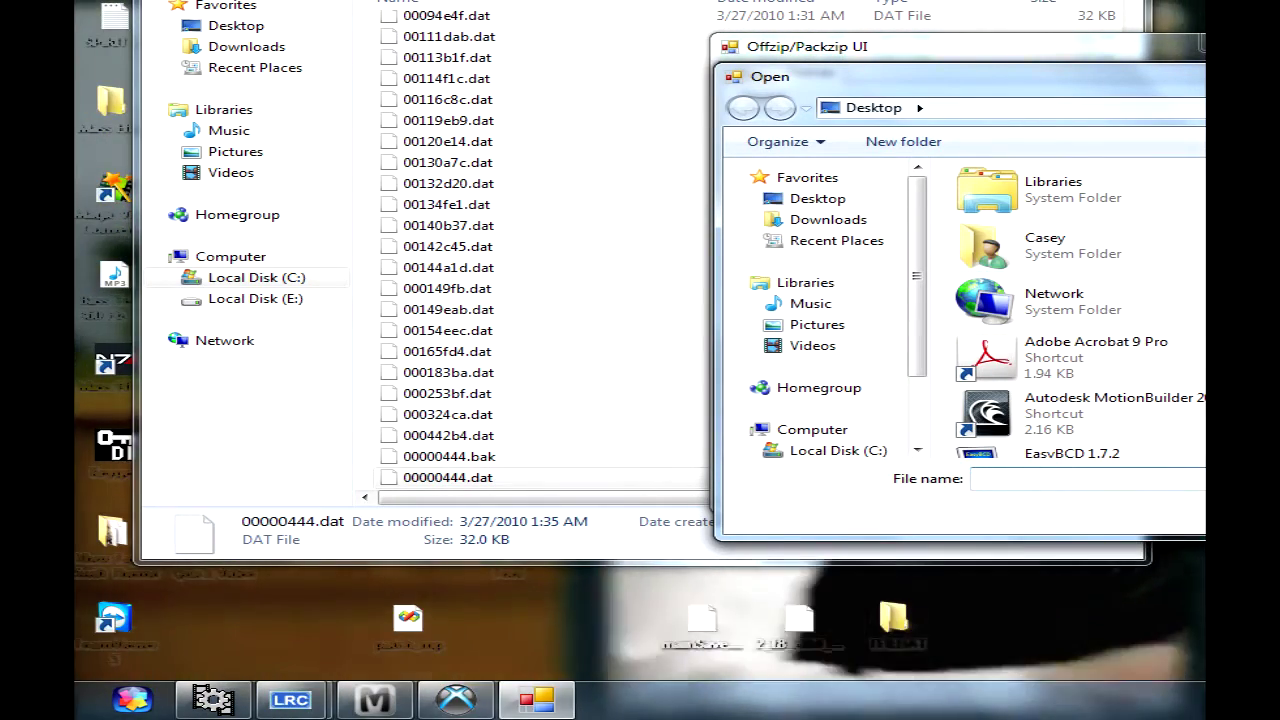
pyautogui.scroll(-3, 1190, 228)
pyautogui.click(1190, 228)
pyautogui.scroll(-4, 1197, 240)
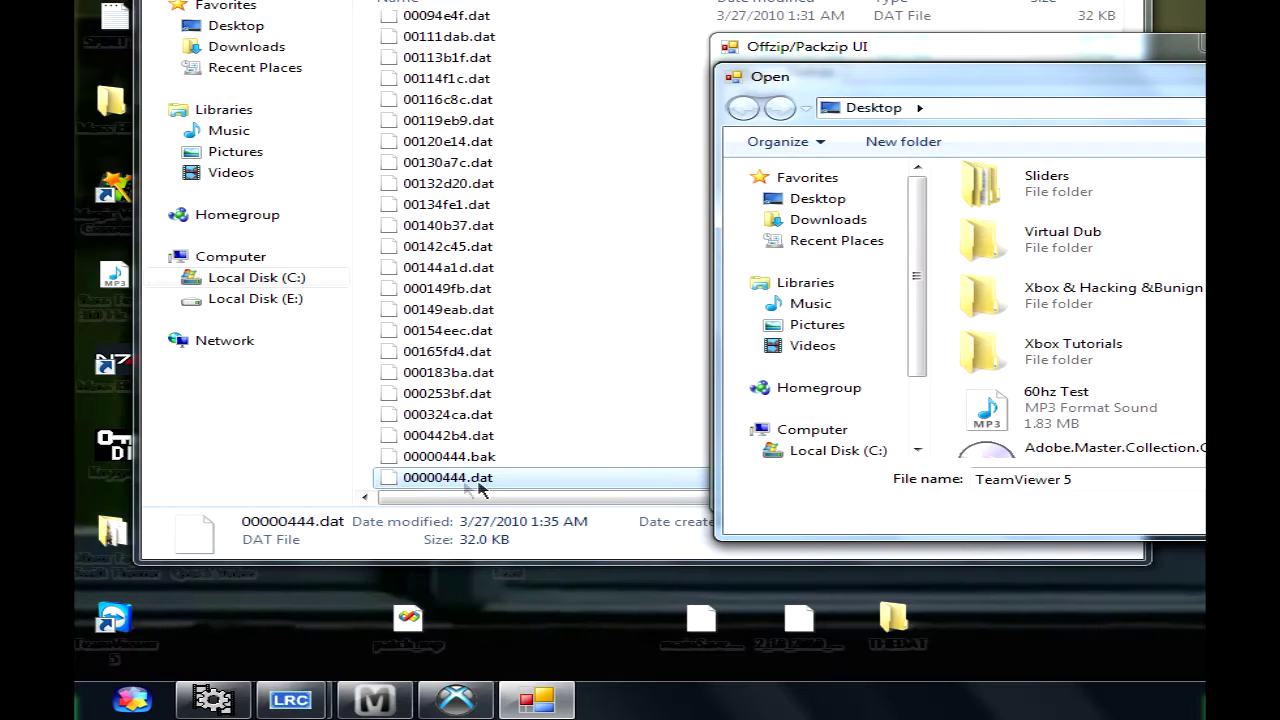
pyautogui.doubleClick(1205, 183)
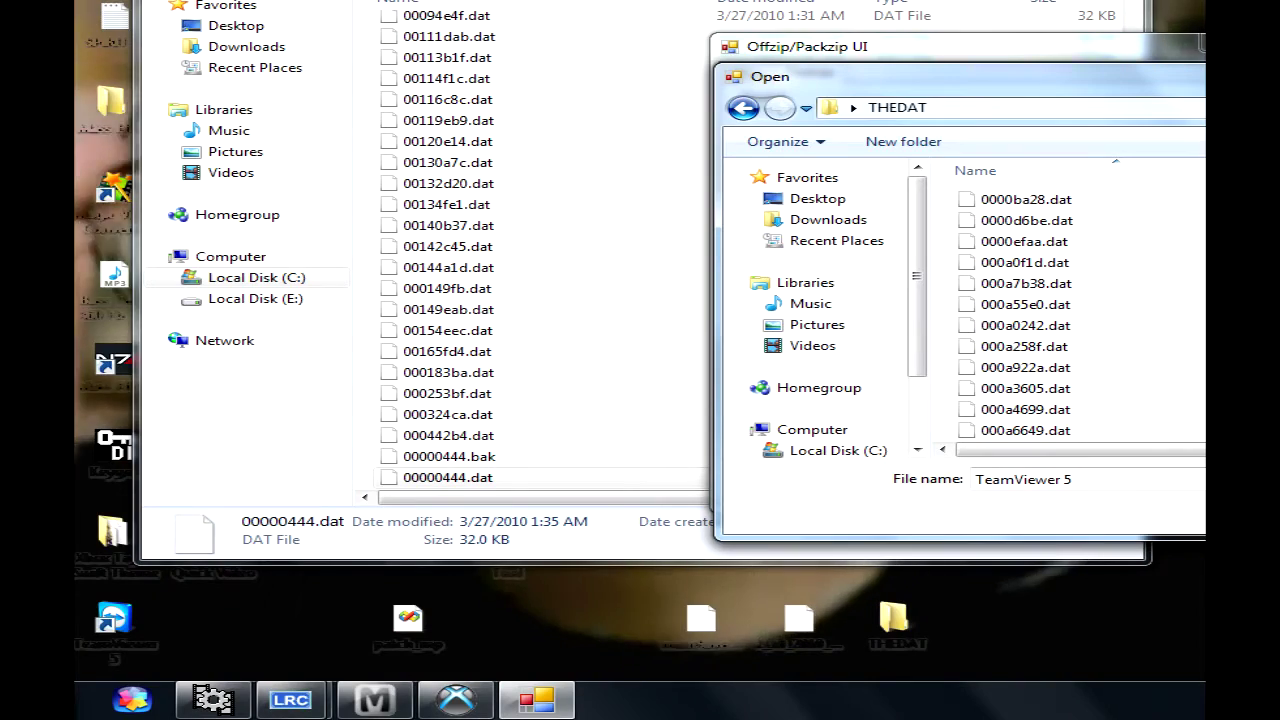
pyautogui.write('00000')
pyautogui.moveTo(1205, 76); pyautogui.dragTo(955, 76)
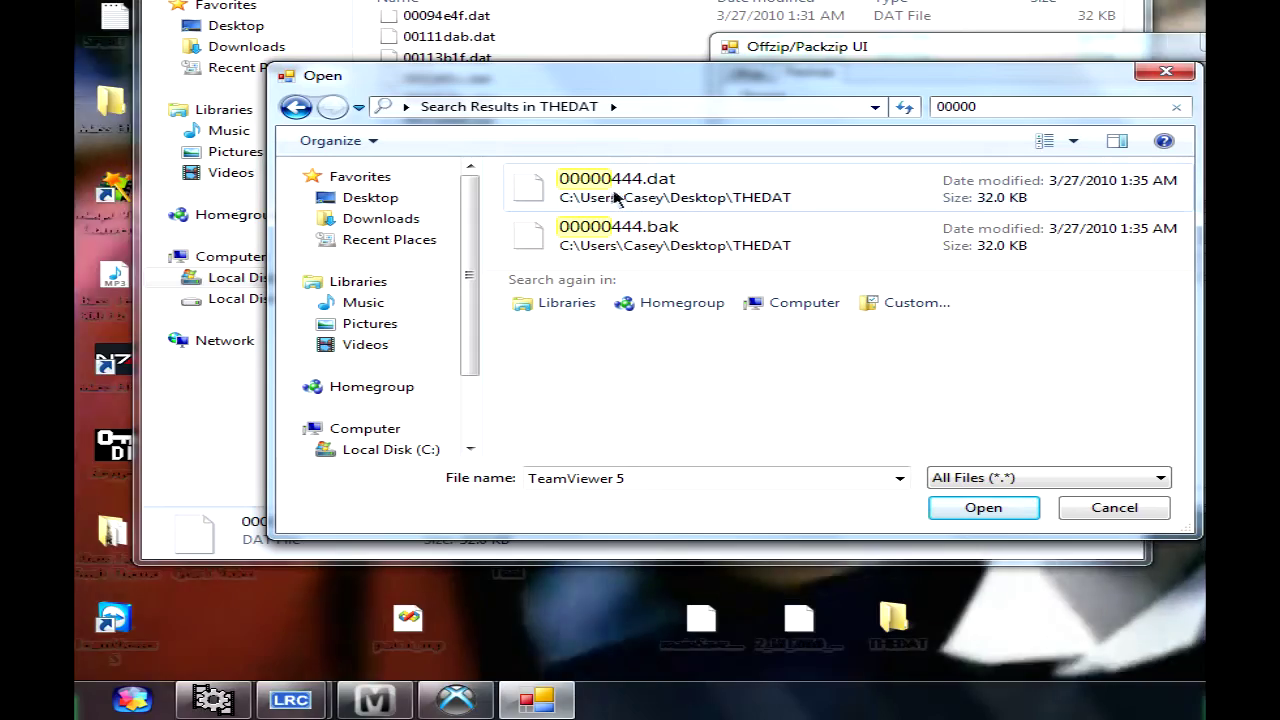
pyautogui.click(647, 190)
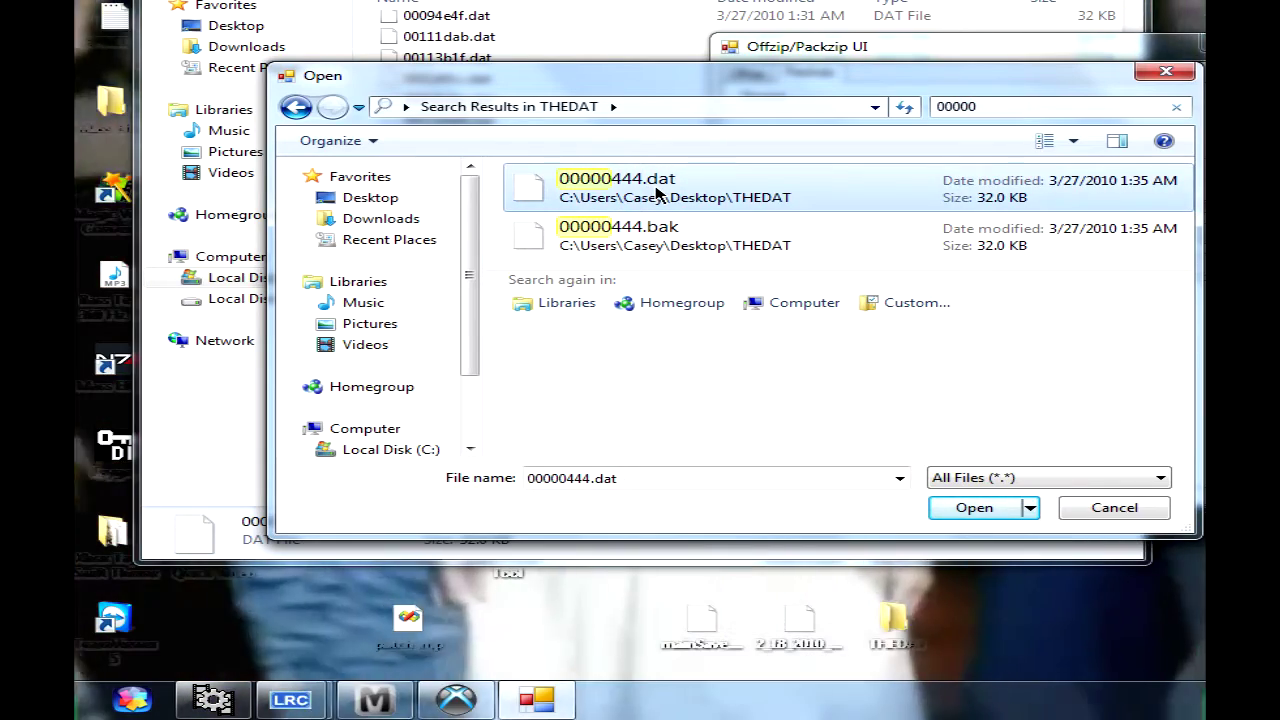
pyautogui.doubleClick(657, 190)
pyautogui.moveTo(948, 52); pyautogui.dragTo(758, 60)
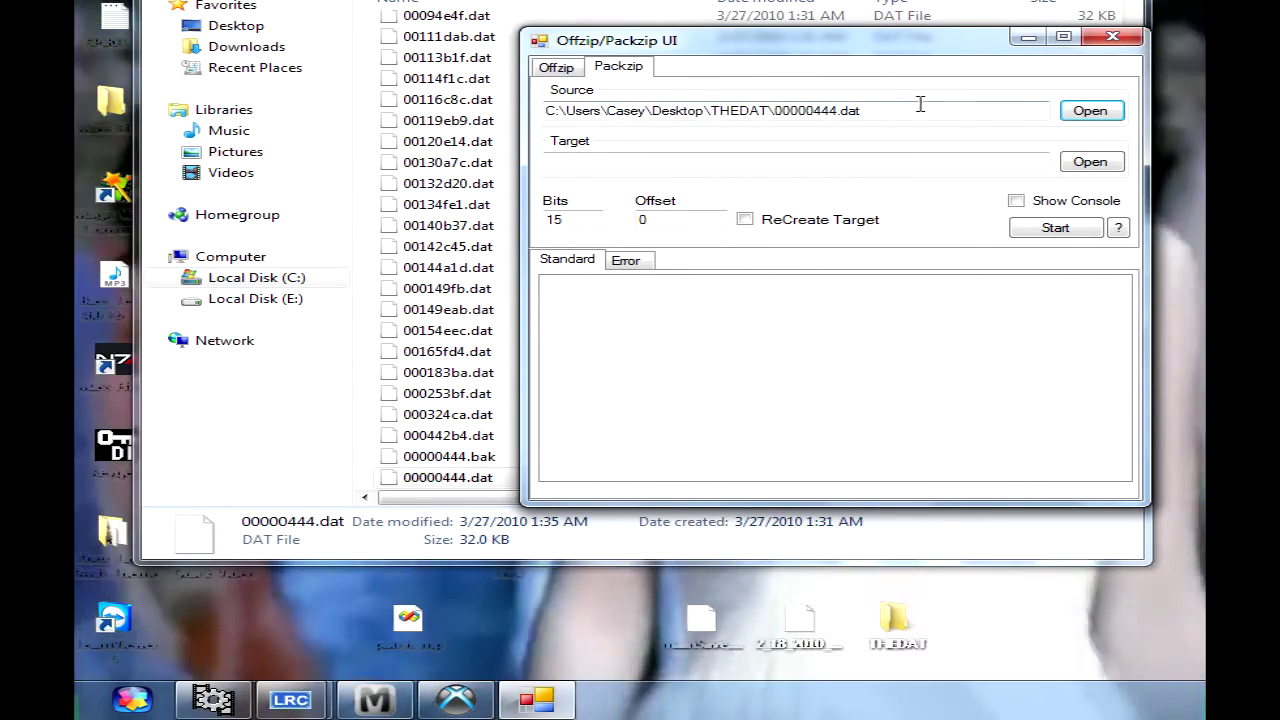
pyautogui.moveTo(920, 110); pyautogui.dragTo(540, 116)
# - Load mainSave.bsg from the Desktop as the Packzip target file and shift the Packzip window aside
pyautogui.click(1090, 161)
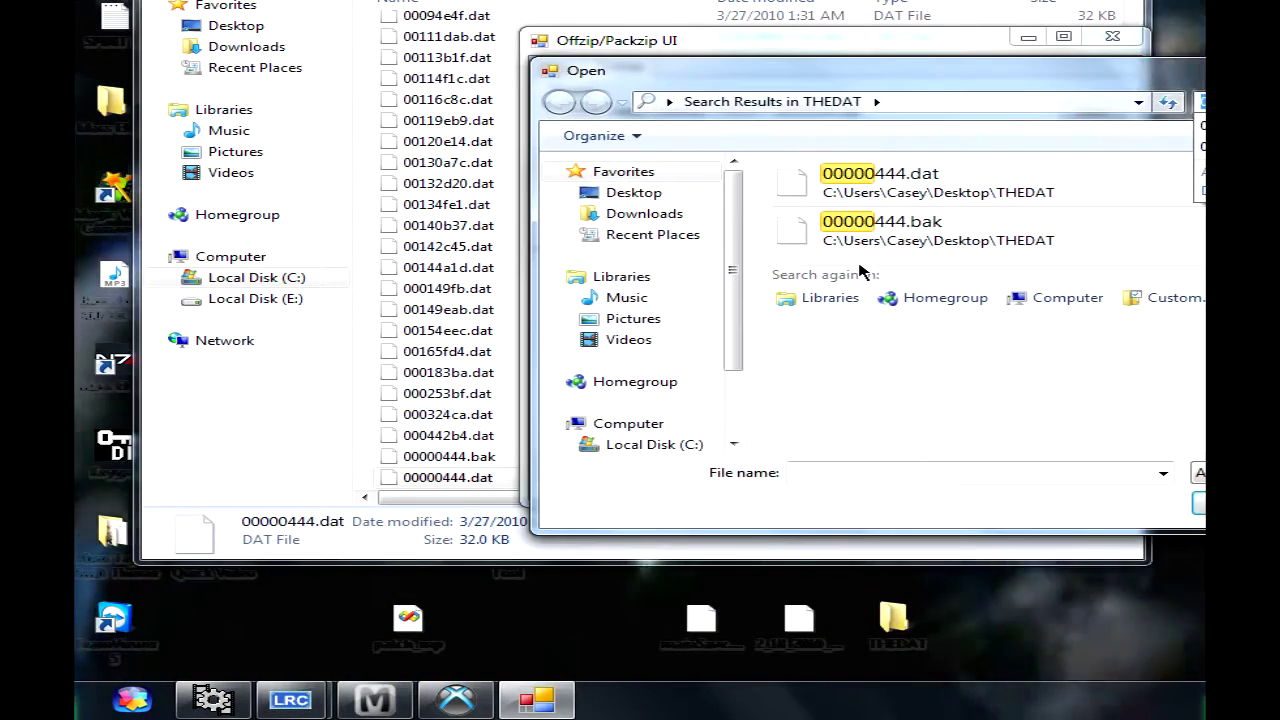
pyautogui.click(628, 193)
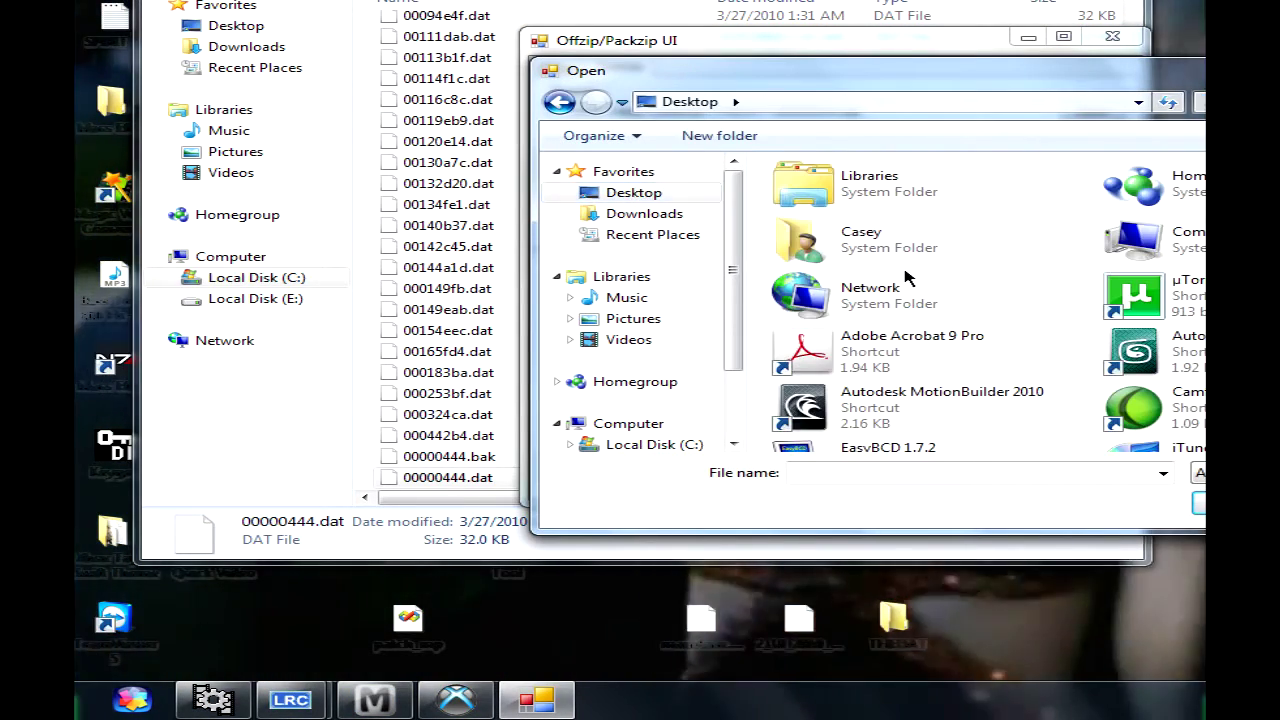
pyautogui.press('m')
pyautogui.press('m')
pyautogui.press('m')
pyautogui.press('m')
pyautogui.press('m')
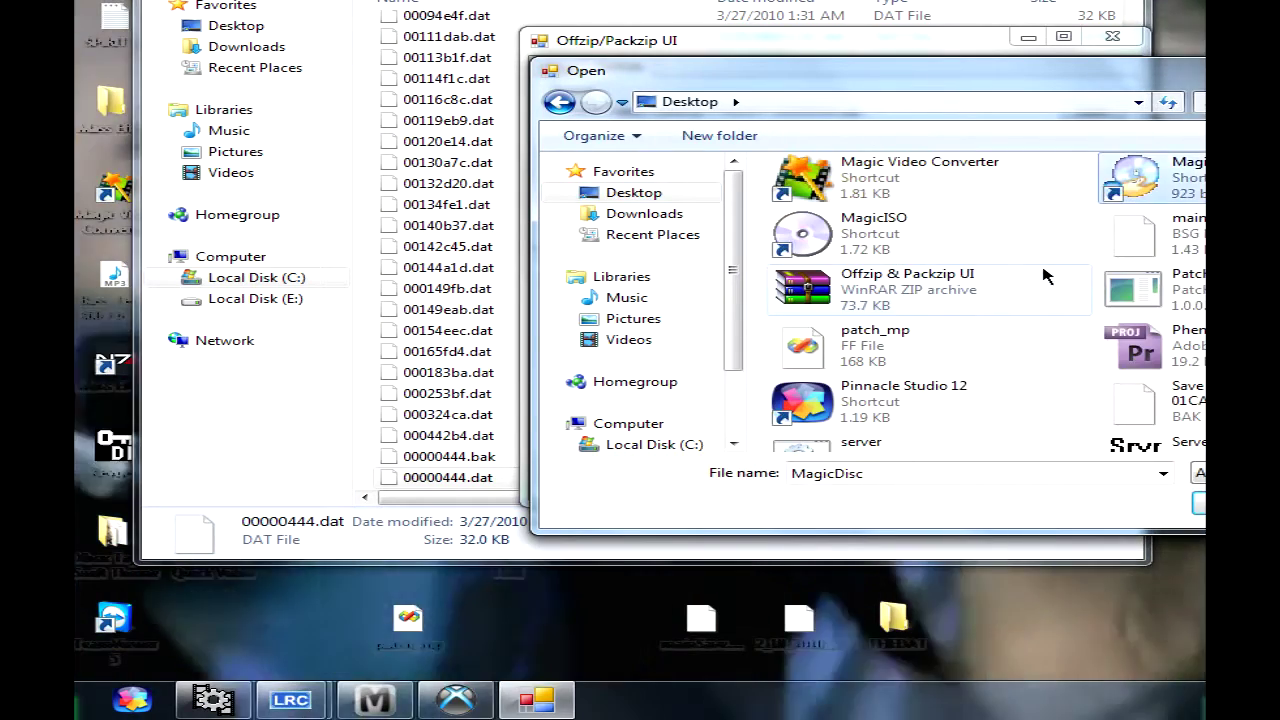
pyautogui.click(1196, 256)
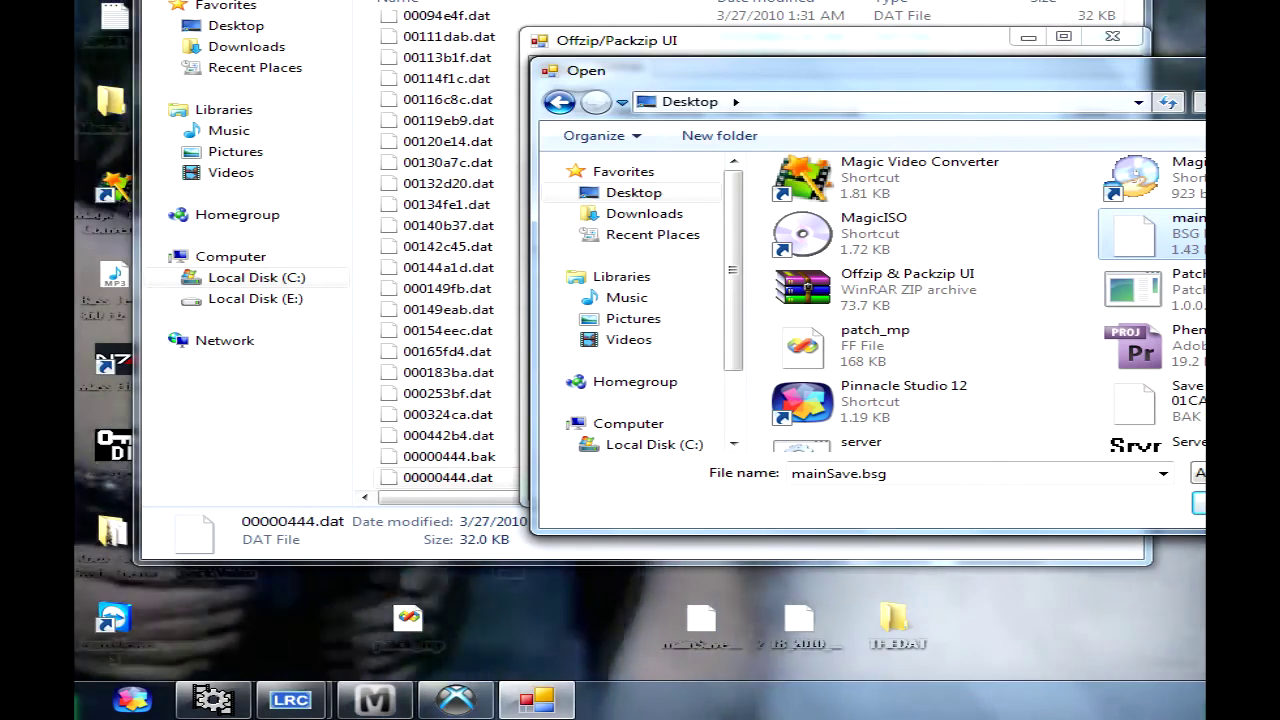
pyautogui.click(1199, 503)
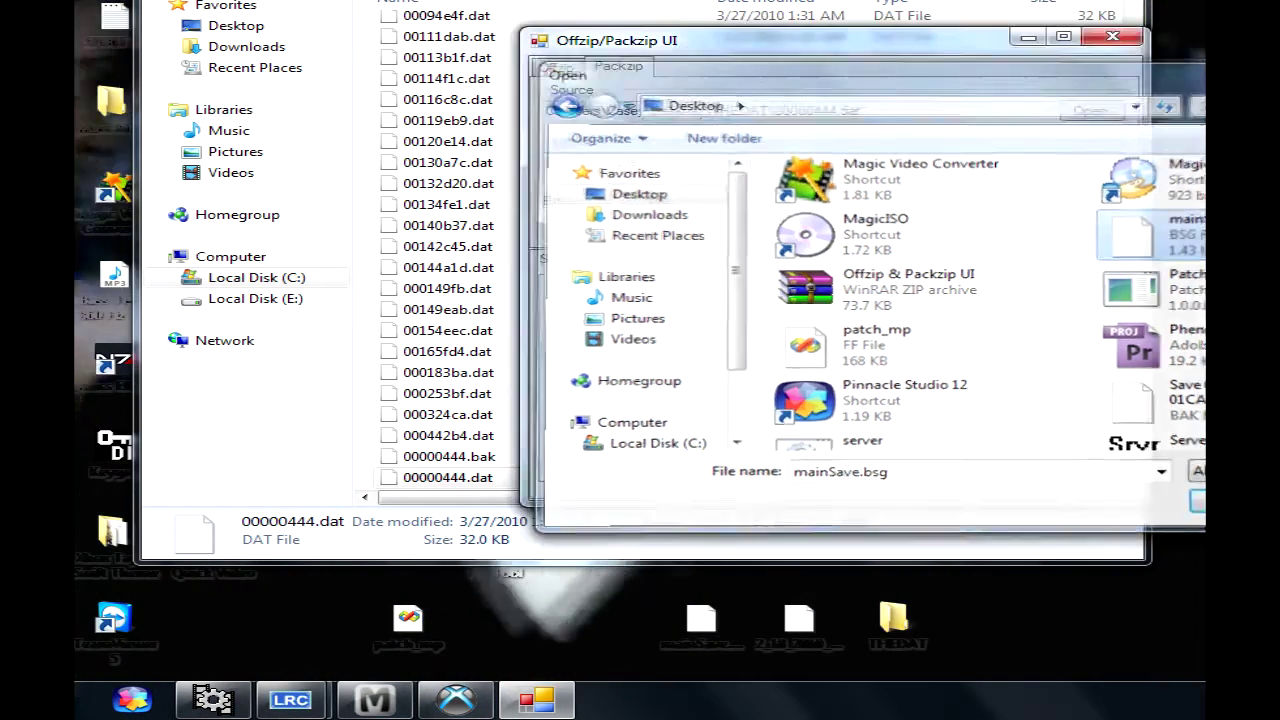
pyautogui.moveTo(828, 42); pyautogui.dragTo(563, 38)
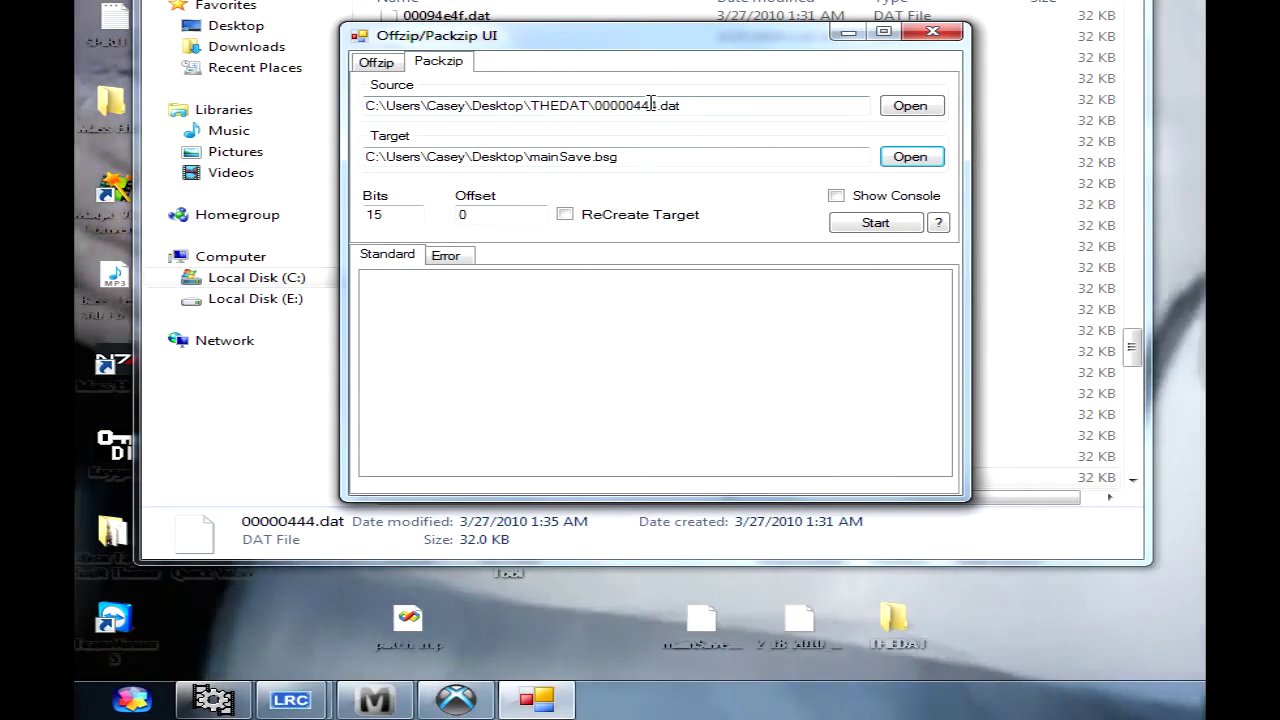
# - Set the Packzip offset to 0x00000444, copying the number from the source file name after the 0x prefix
pyautogui.moveTo(657, 105); pyautogui.dragTo(597, 105)
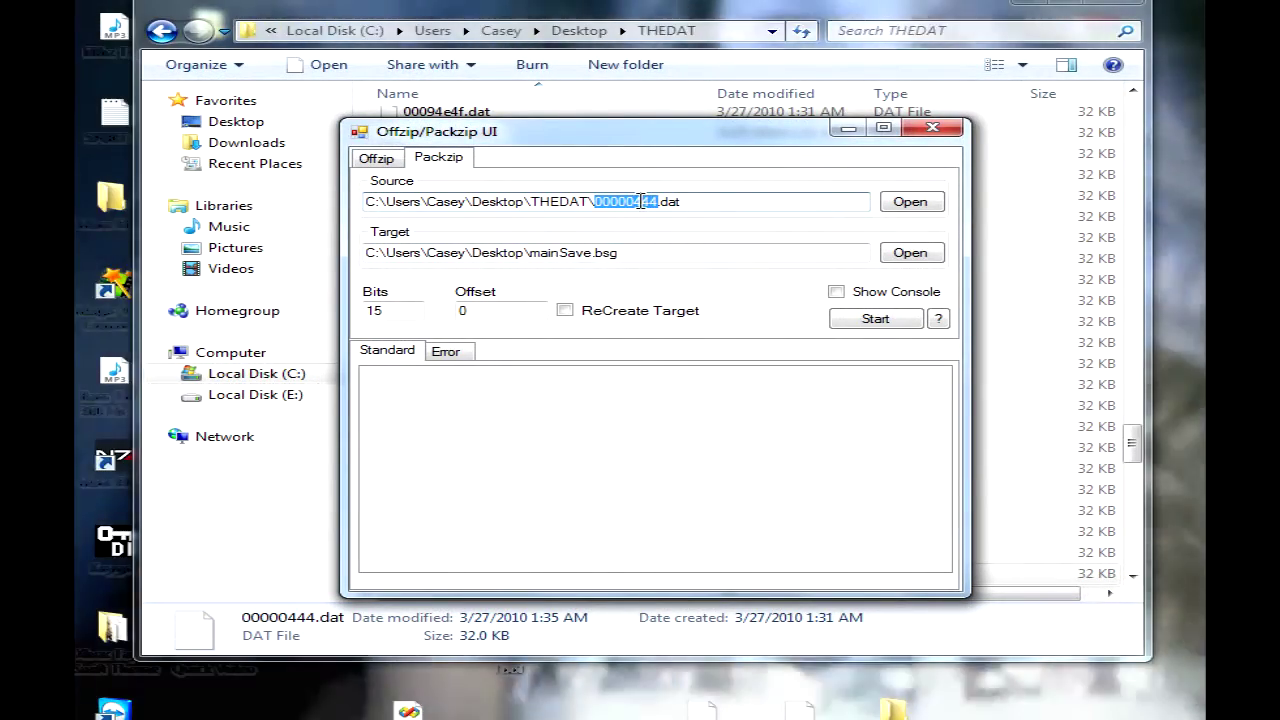
pyautogui.rightClick(640, 201)
pyautogui.click(688, 268)
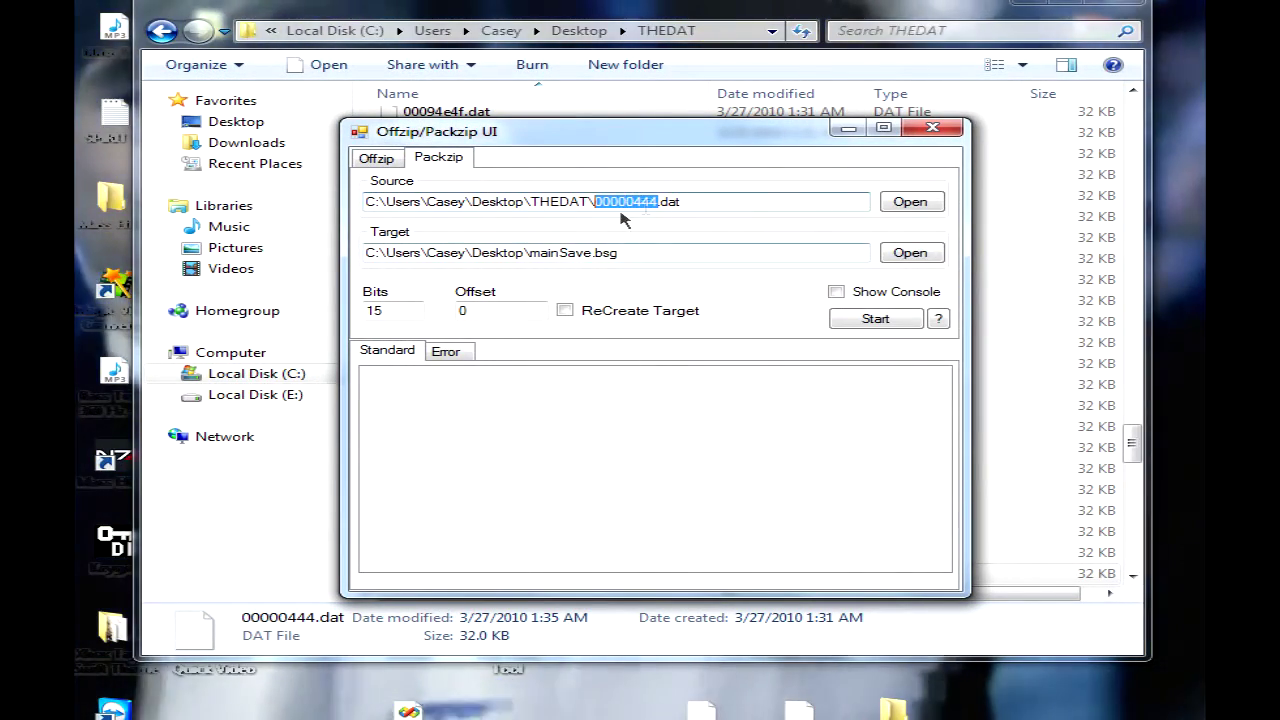
pyautogui.moveTo(513, 311); pyautogui.dragTo(336, 311)
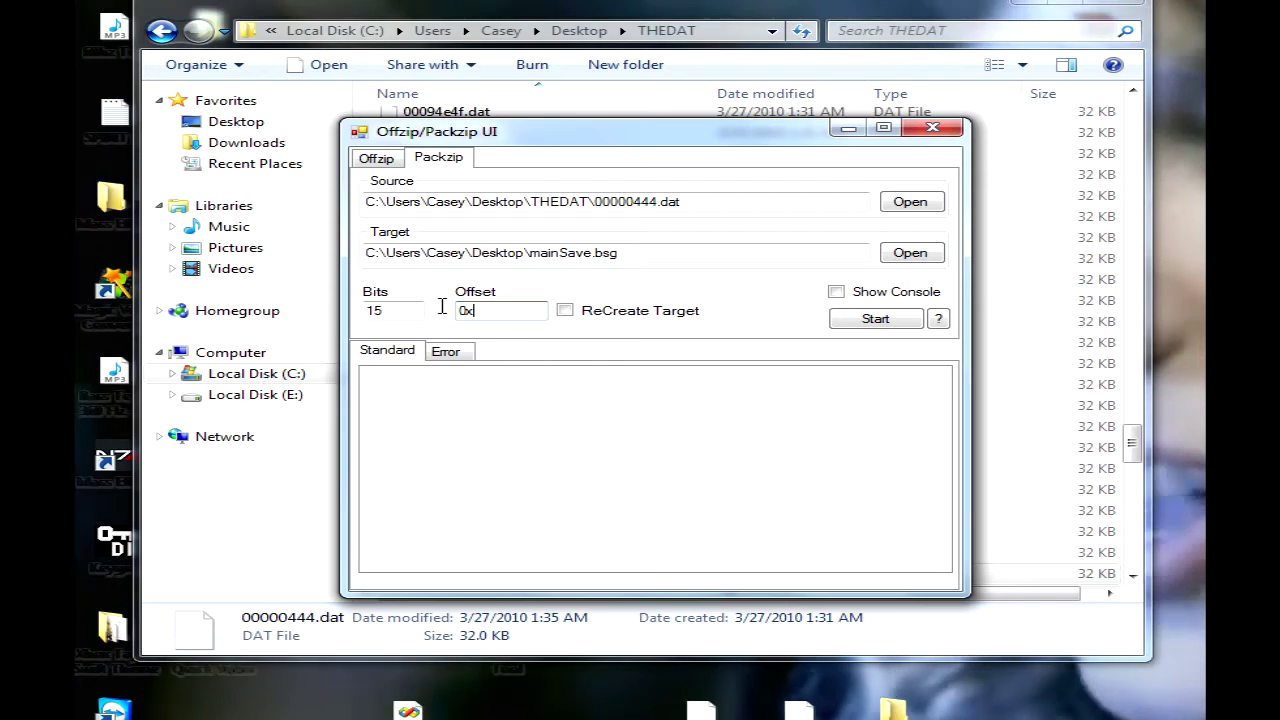
pyautogui.rightClick(512, 311)
pyautogui.click(575, 394)
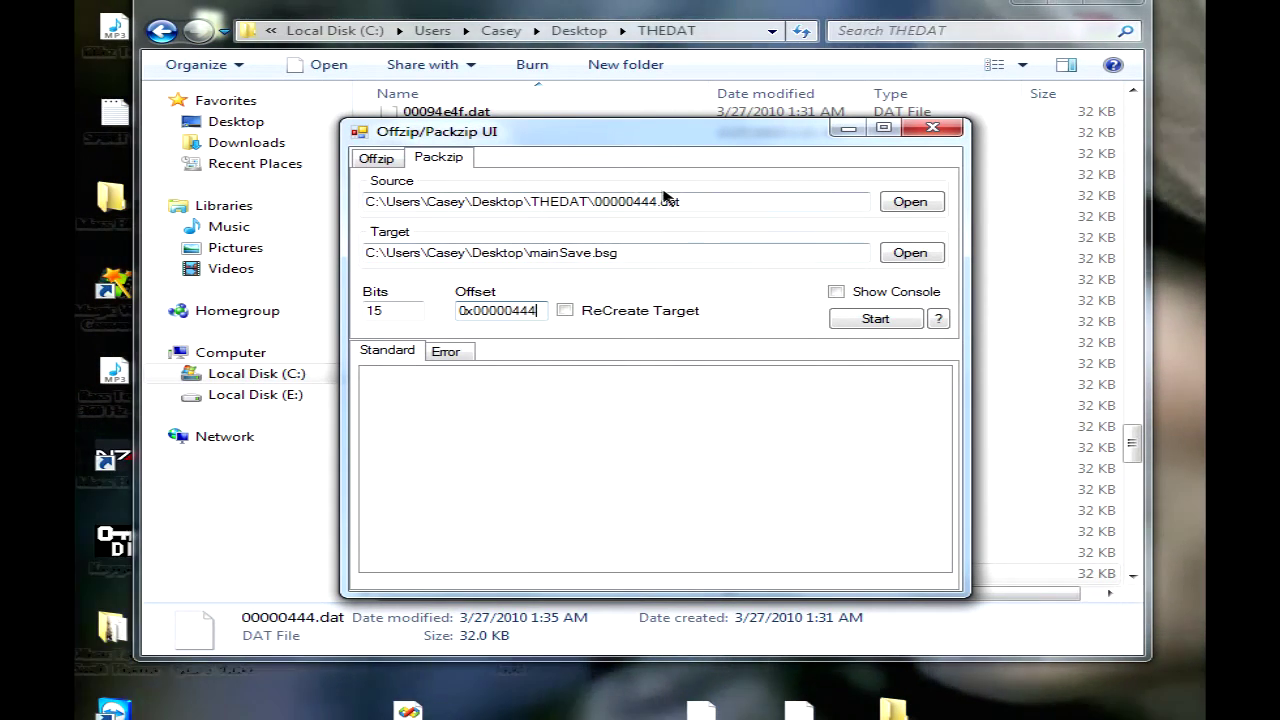
pyautogui.moveTo(655, 201)
pyautogui.mouseDown()
pyautogui.moveTo(620, 203)
pyautogui.moveTo(633, 202)
pyautogui.mouseUp()
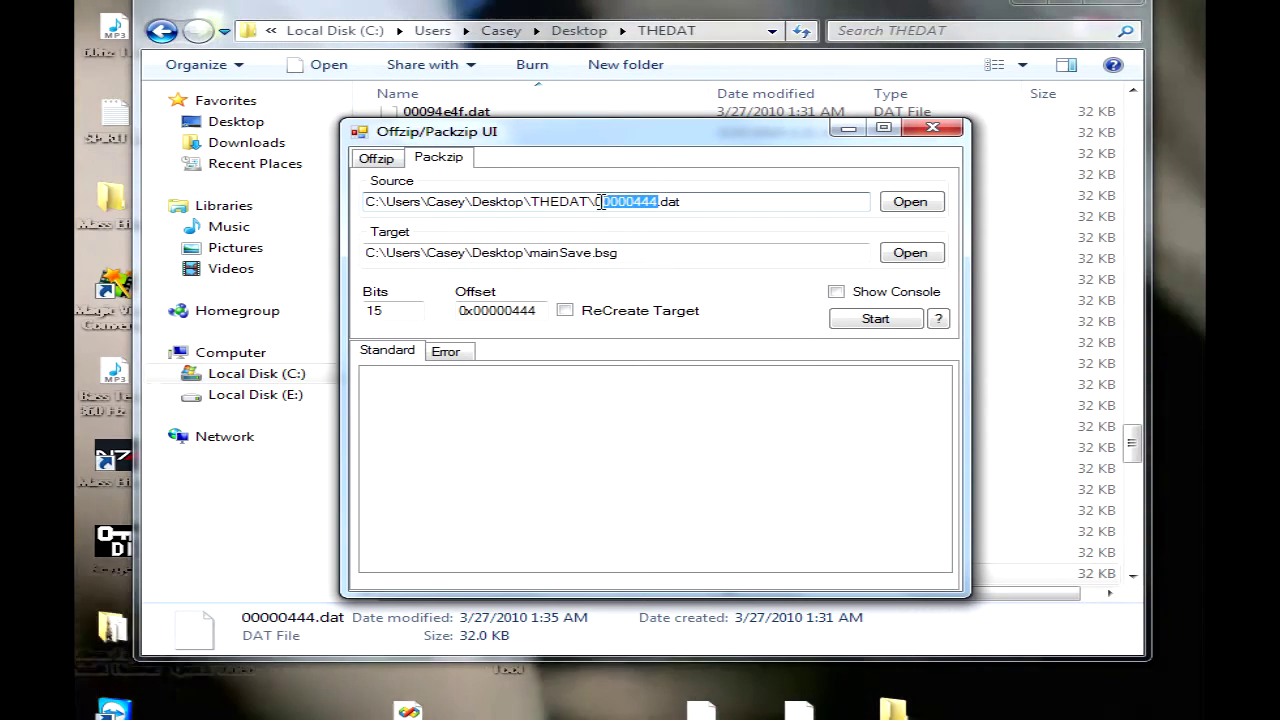
pyautogui.moveTo(540, 310); pyautogui.dragTo(453, 310)
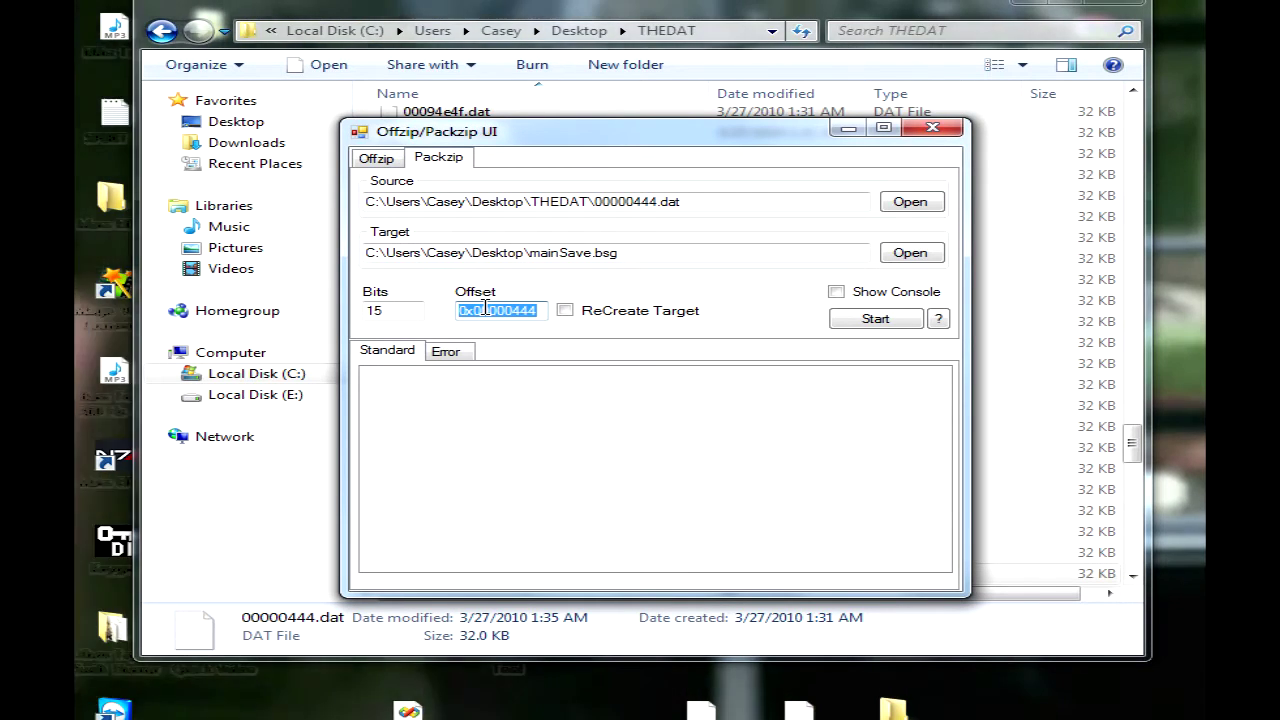
pyautogui.click(528, 310)
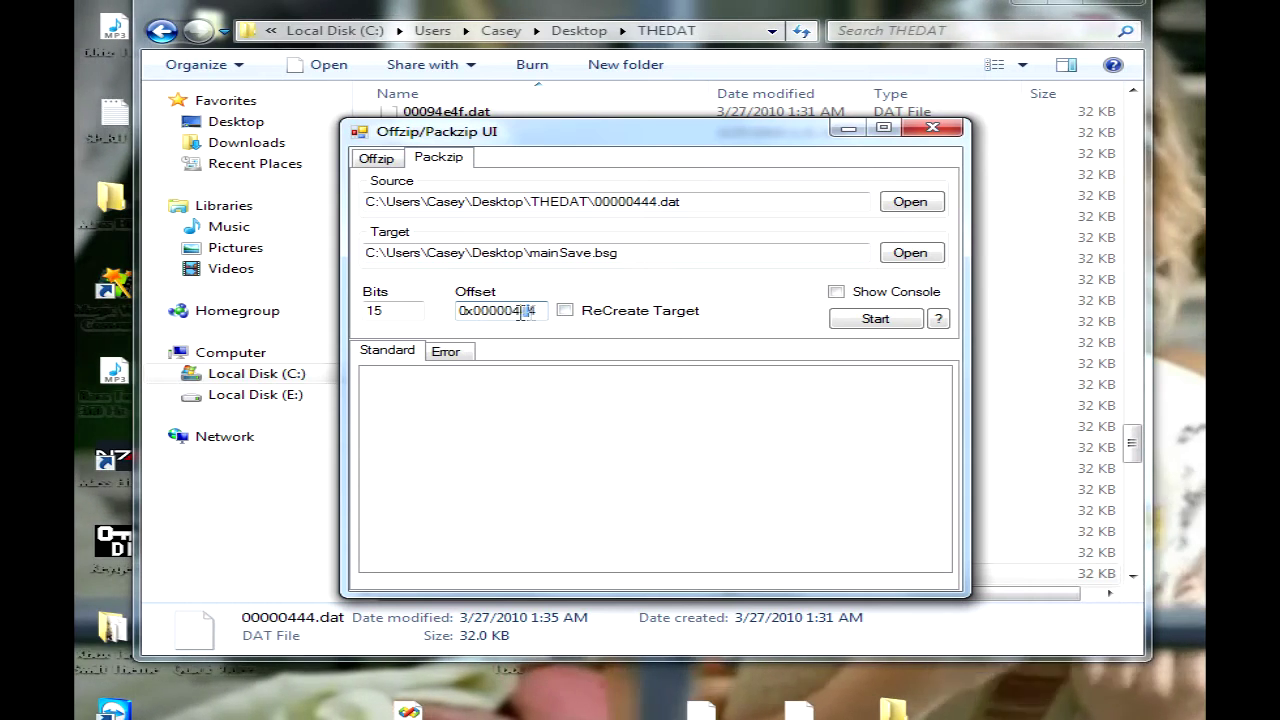
pyautogui.moveTo(528, 310); pyautogui.dragTo(456, 310)
# - Enable Show Console, pack 00000444.dat into mainSave.bsg and minimize the Packzip window
pyautogui.click(838, 293)
pyautogui.click(868, 318)
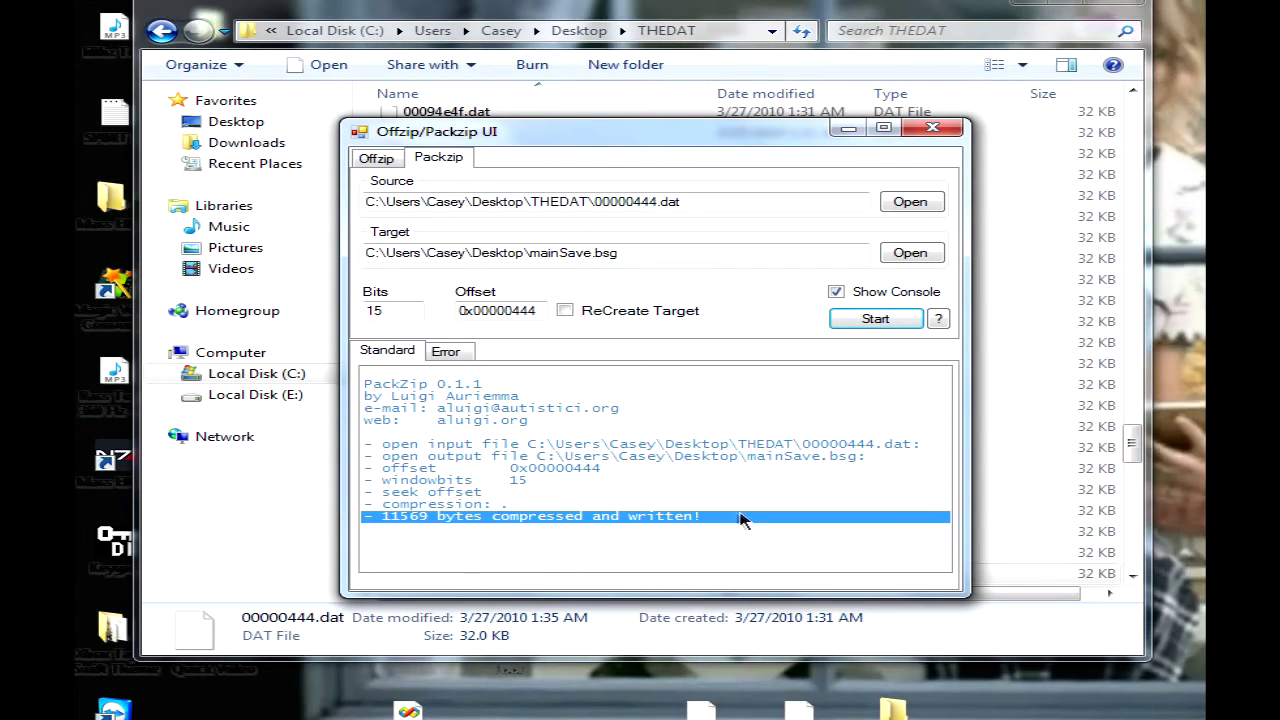
pyautogui.click(847, 128)
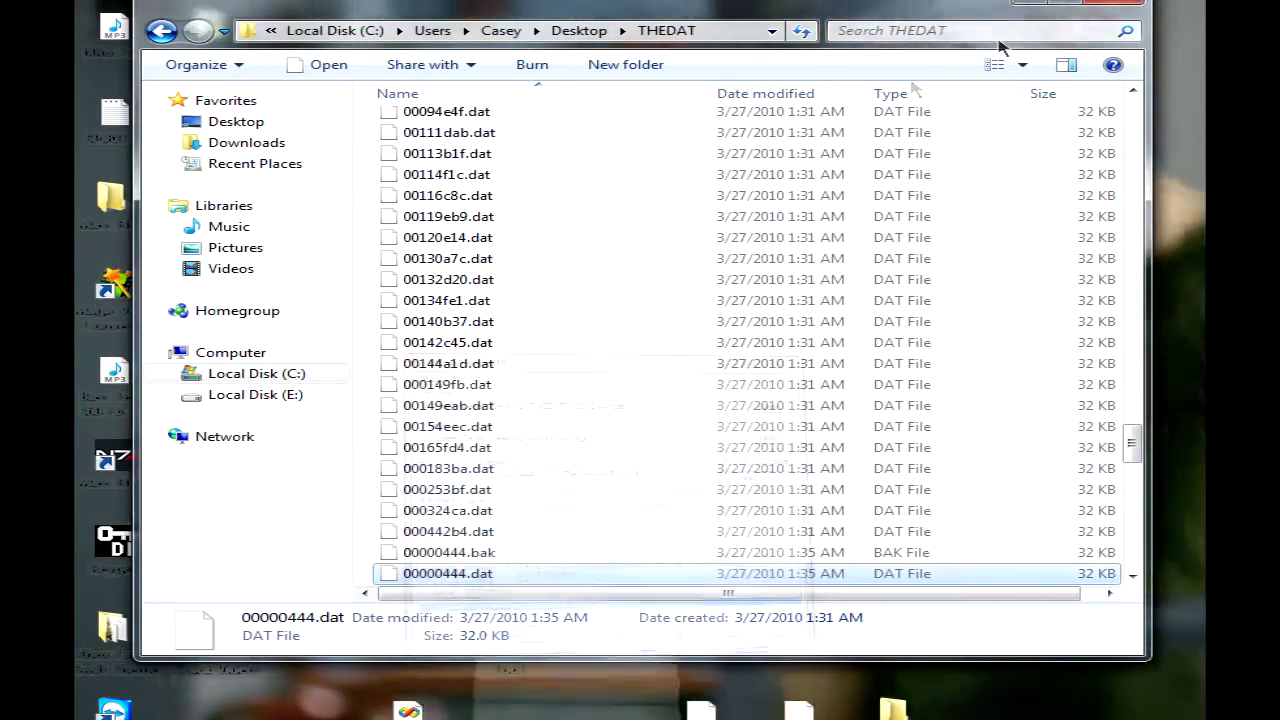
# - Switch to Modio from the desktop and shift the BioShock 2 save window slightly
pyautogui.press('super+d')
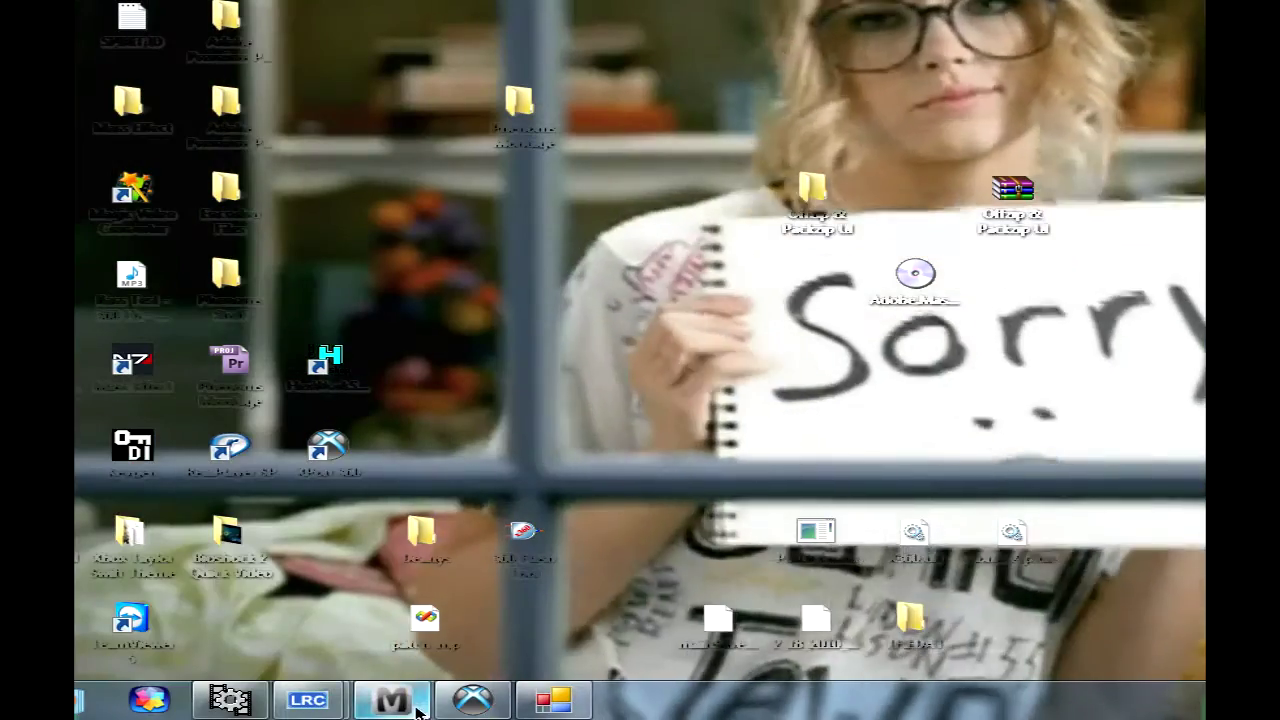
pyautogui.click(396, 703)
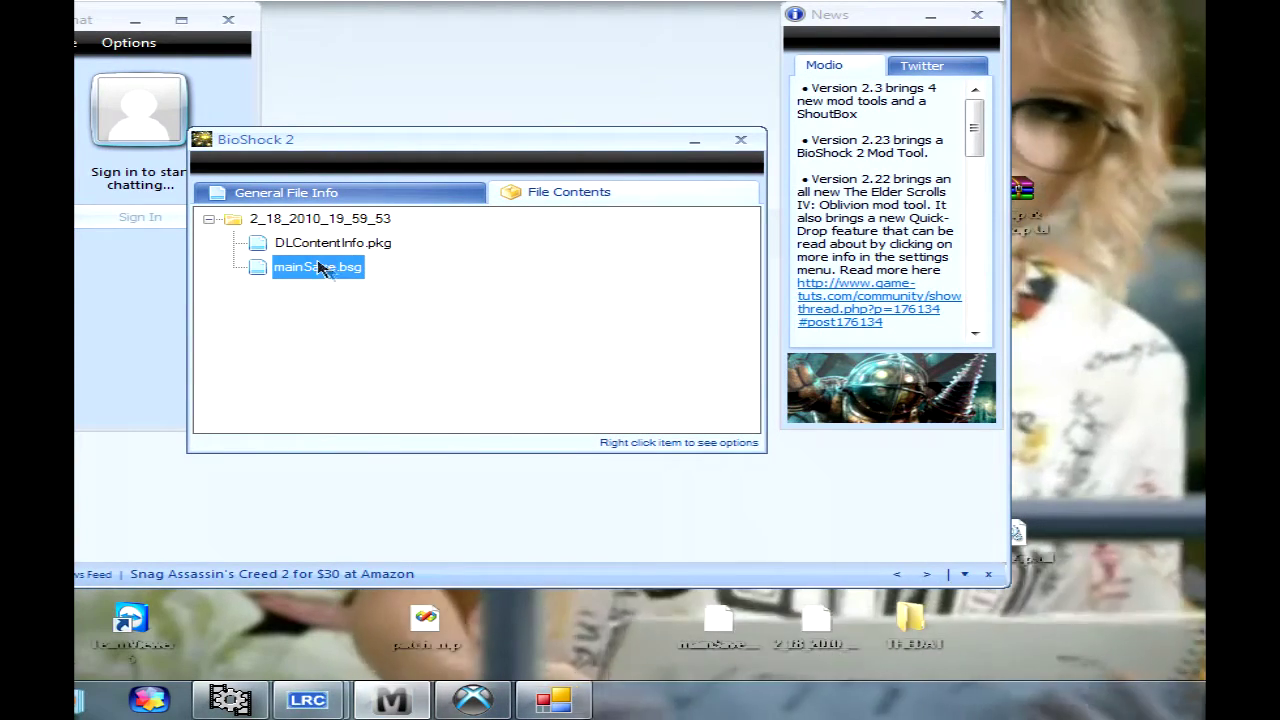
pyautogui.rightClick(319, 271)
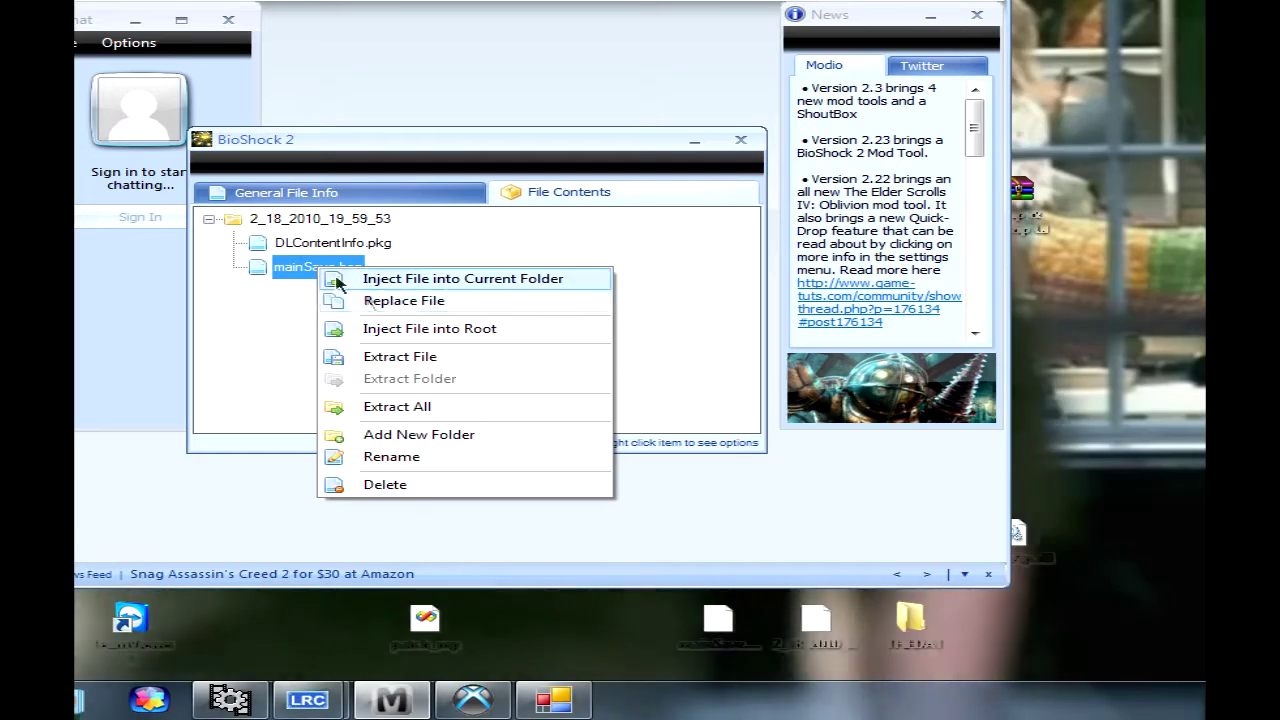
pyautogui.click(305, 163)
pyautogui.moveTo(371, 137)
pyautogui.mouseDown()
pyautogui.moveTo(394, 106)
pyautogui.moveTo(383, 119)
pyautogui.mouseUp()
pyautogui.rightClick(340, 270)
# - Replace mainSave.bsg inside the 2_18_2010_19_59_53 save folder with the modified mainSave.bsg from the Desktop
pyautogui.rightClick(340, 249)
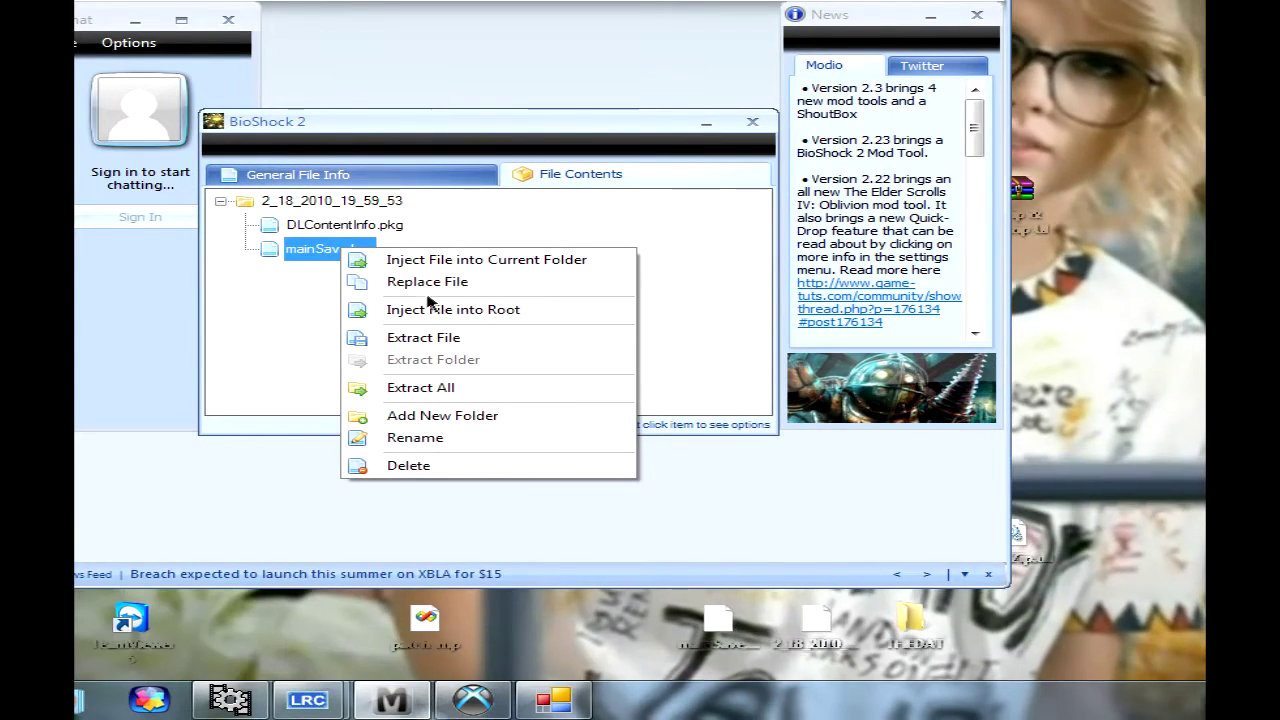
pyautogui.click(432, 283)
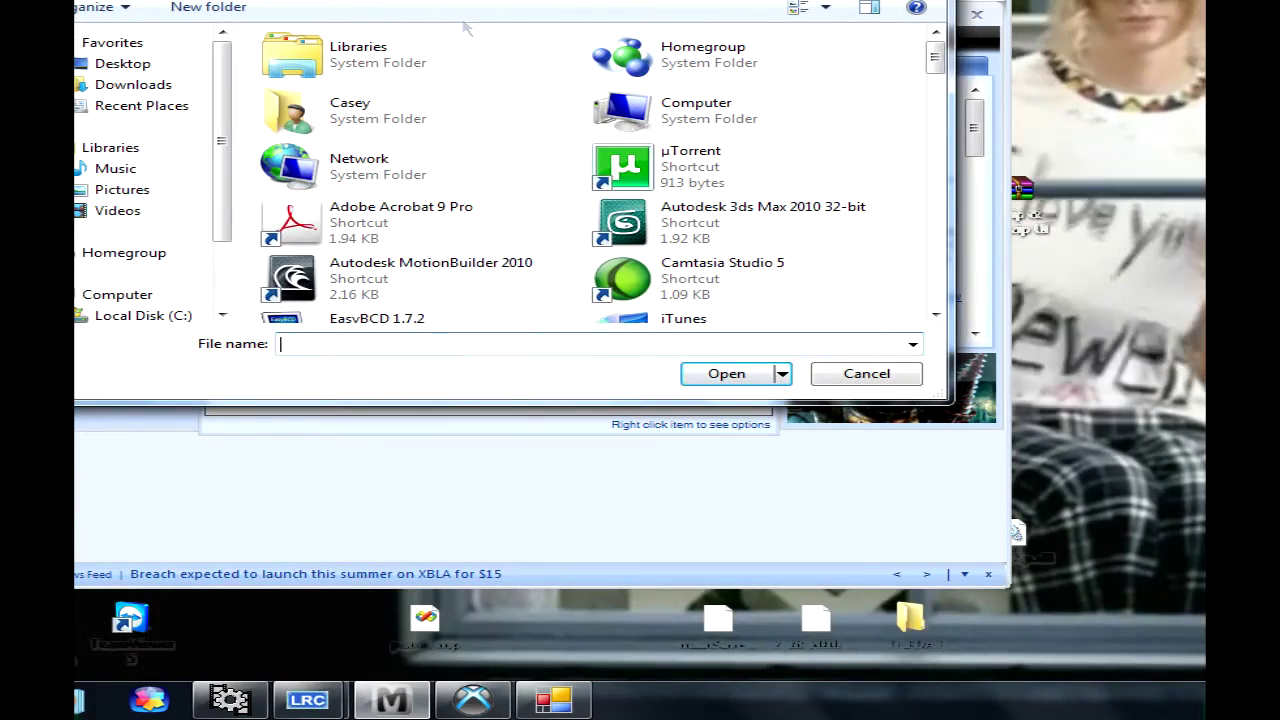
pyautogui.moveTo(367, 2); pyautogui.dragTo(460, 66)
pyautogui.press('m')
pyautogui.press('m')
pyautogui.press('m')
pyautogui.press('m')
pyautogui.press('m')
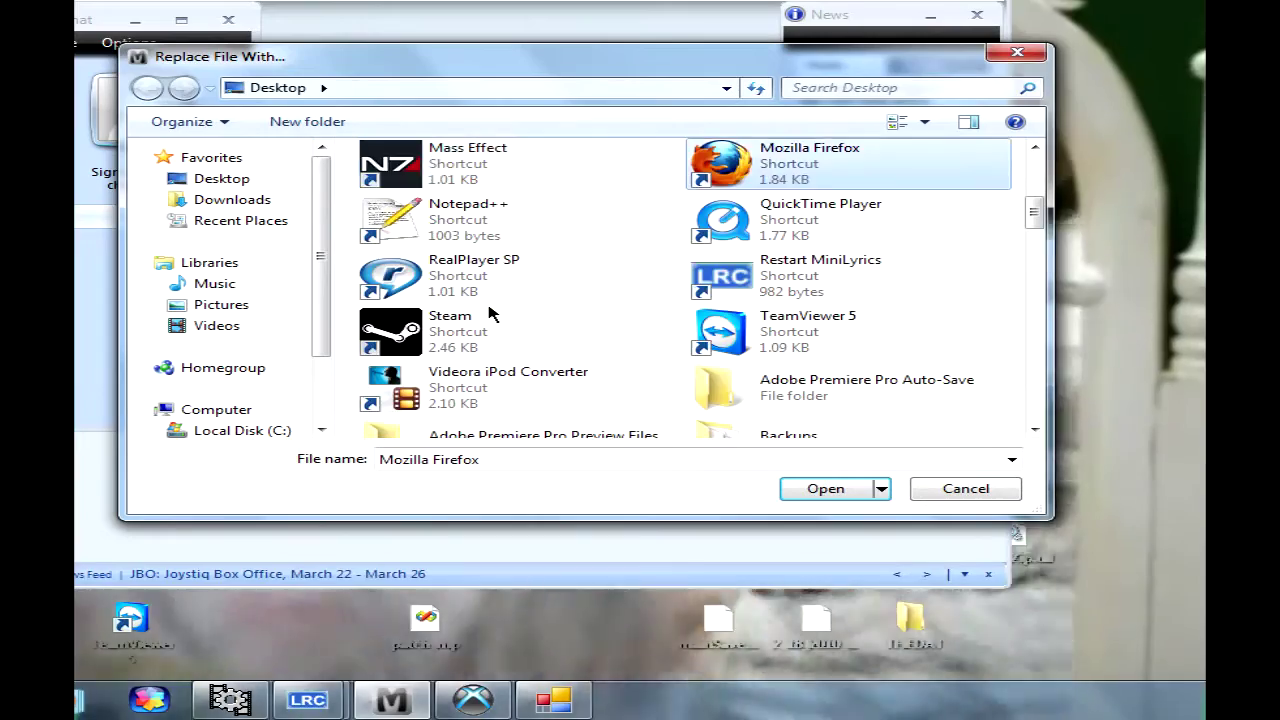
pyautogui.press('m')
pyautogui.press('m')
pyautogui.press('m')
pyautogui.press('m')
pyautogui.press('m')
pyautogui.press('m')
pyautogui.press('m')
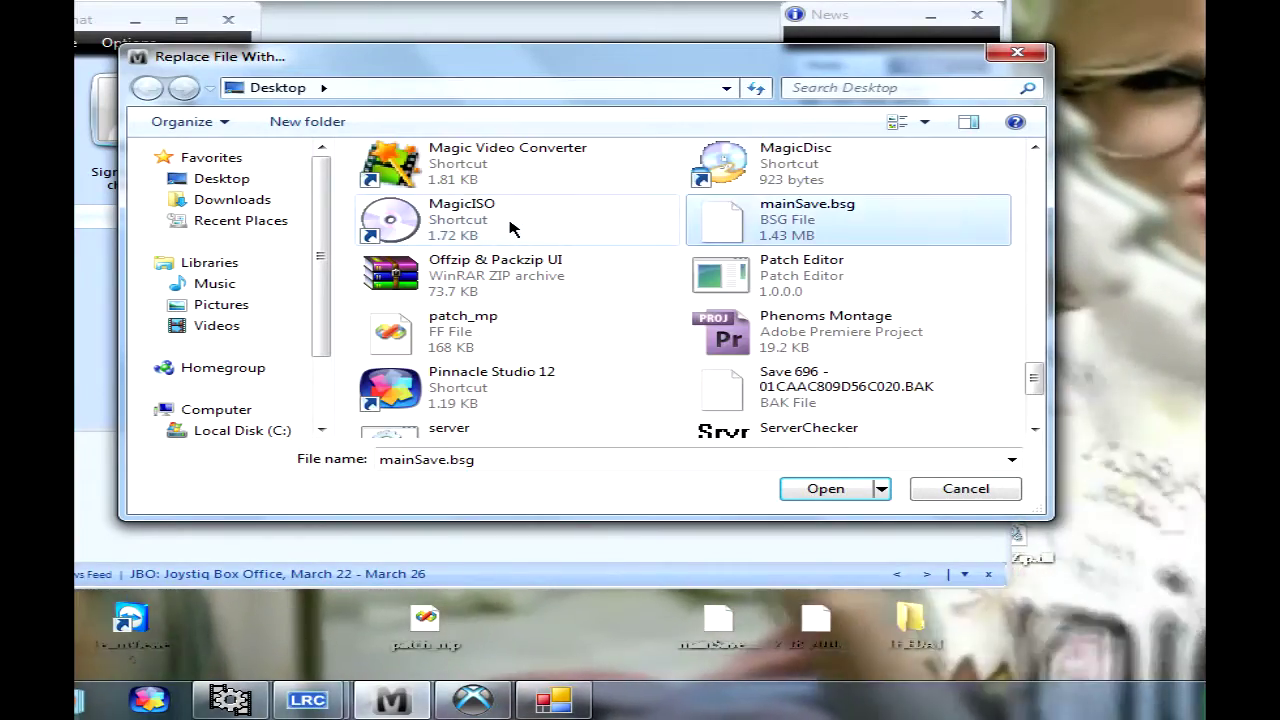
pyautogui.press('m')
pyautogui.press('m')
pyautogui.press('m')
pyautogui.press('m')
pyautogui.press('m')
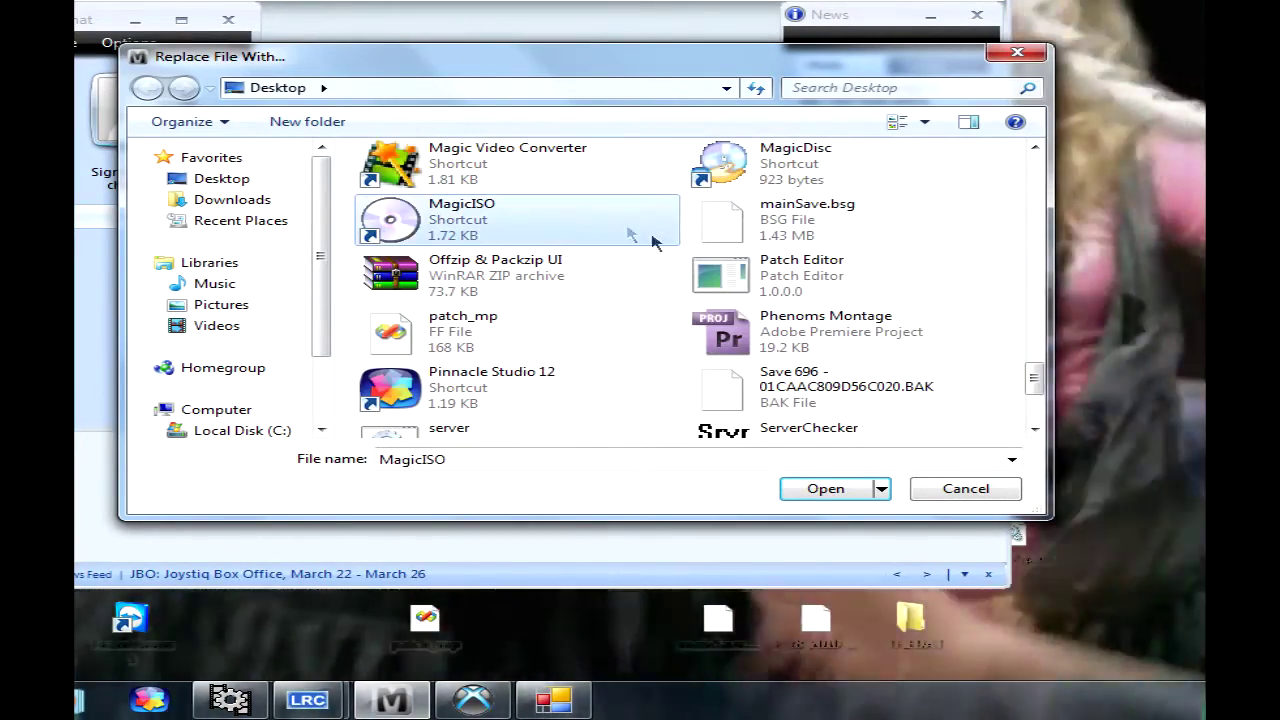
pyautogui.press('Return')
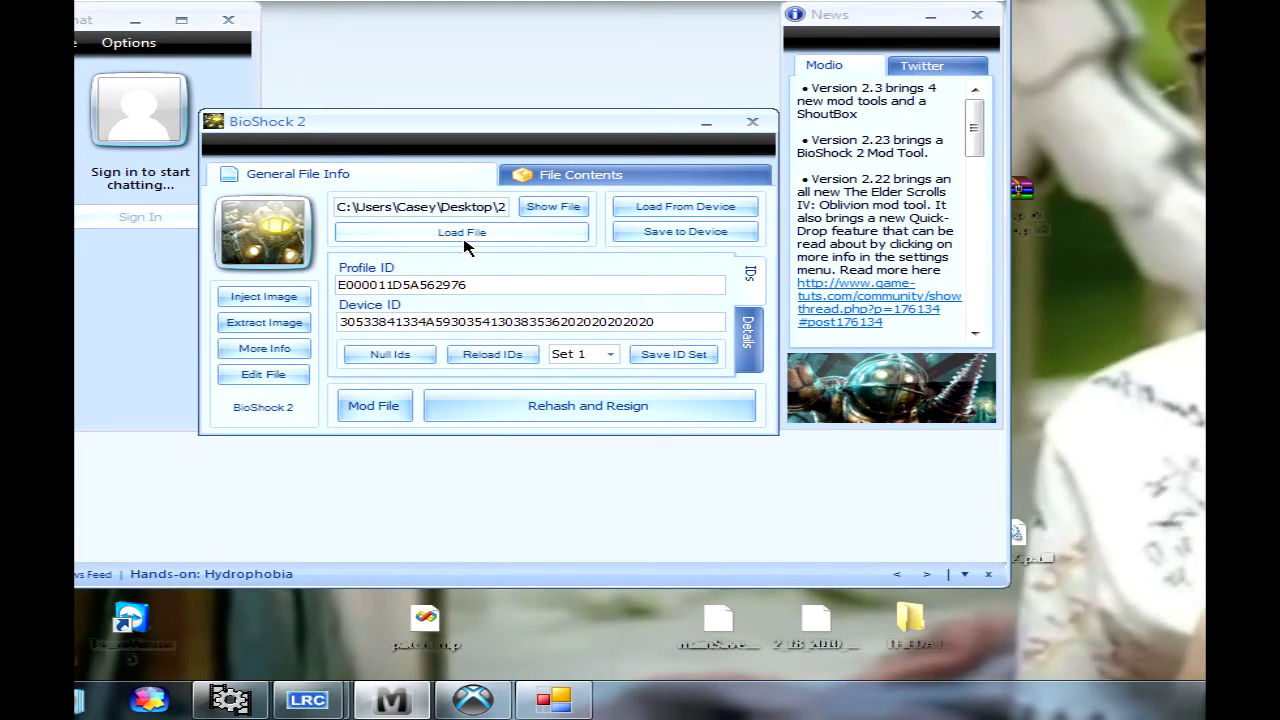
# - Rehash and resign the BioShock 2 save
pyautogui.click(500, 420)
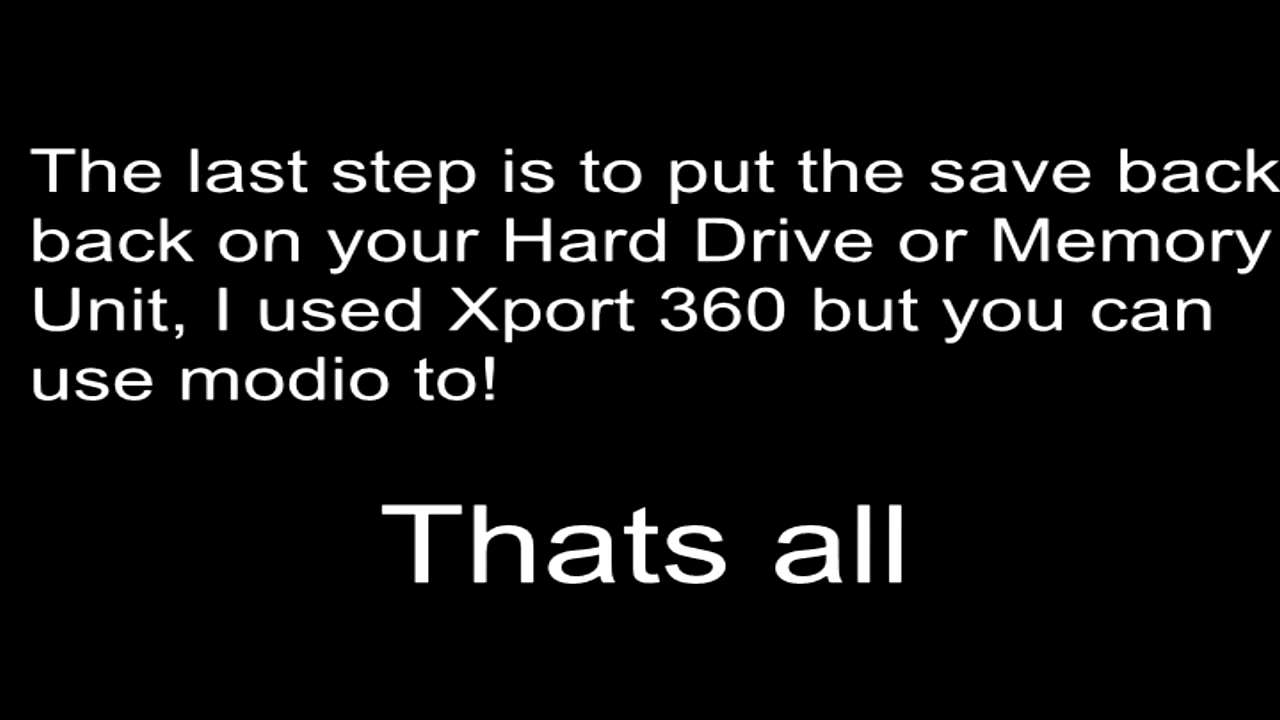